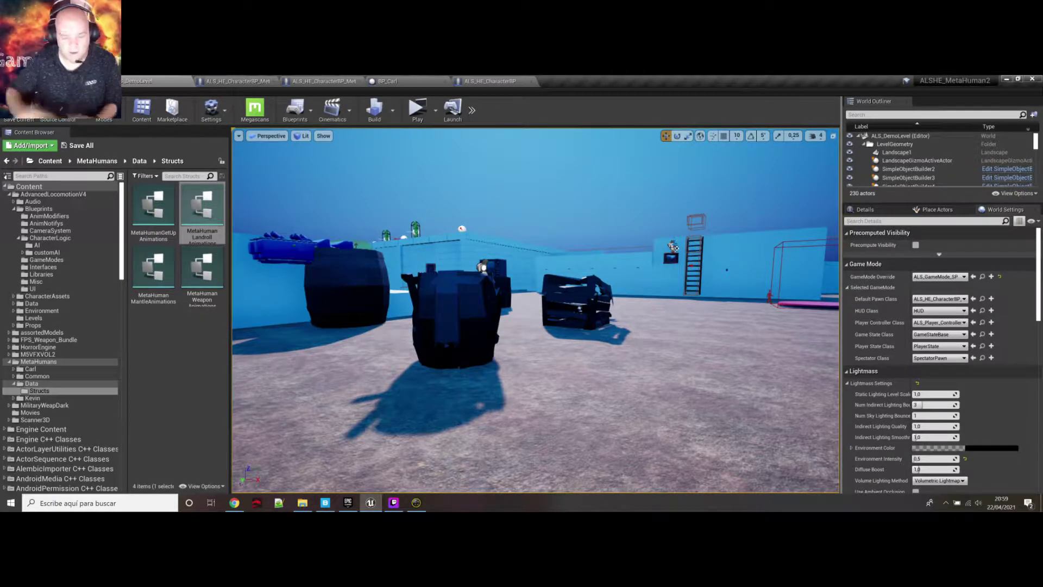
Step: Set the level's Default Pawn Class to ALS_HE_CharacterBP_Metahuman_Kevin in the world settings
right_drag(535, 310, 405, 308)
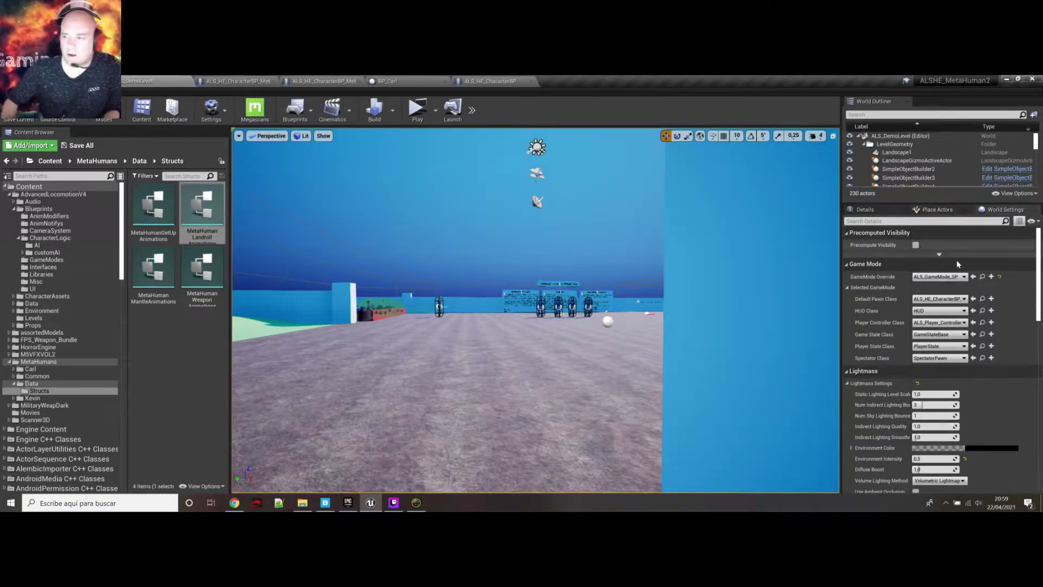
click(949, 300)
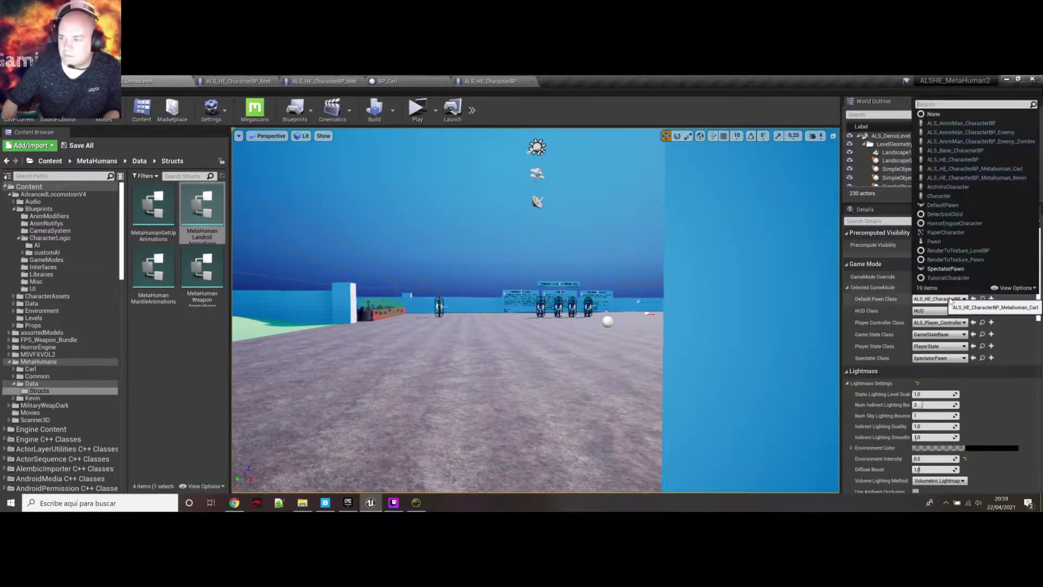
click(964, 178)
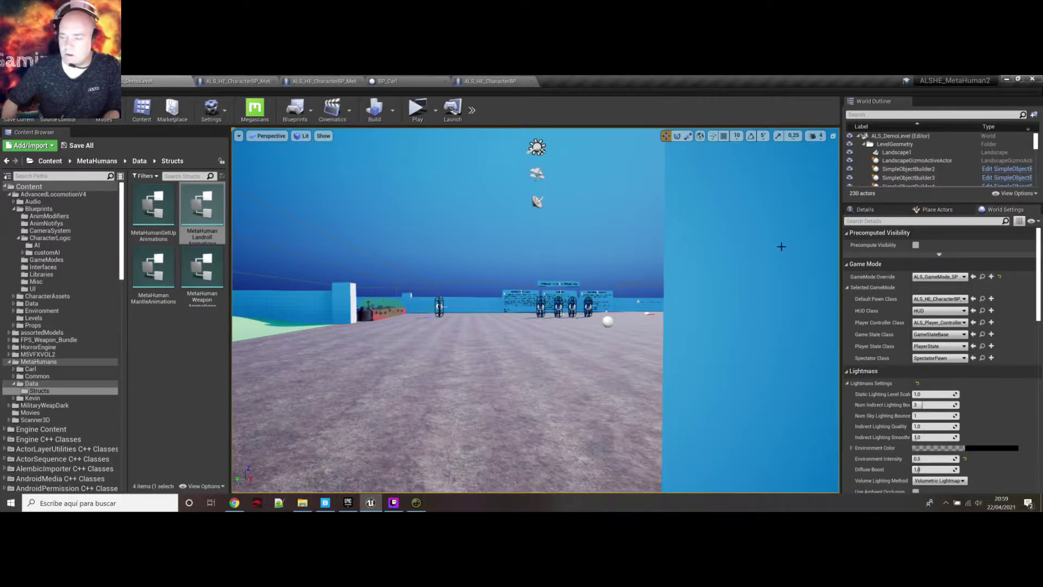
right_drag(535, 309, 603, 309)
right_drag(514, 337, 514, 314)
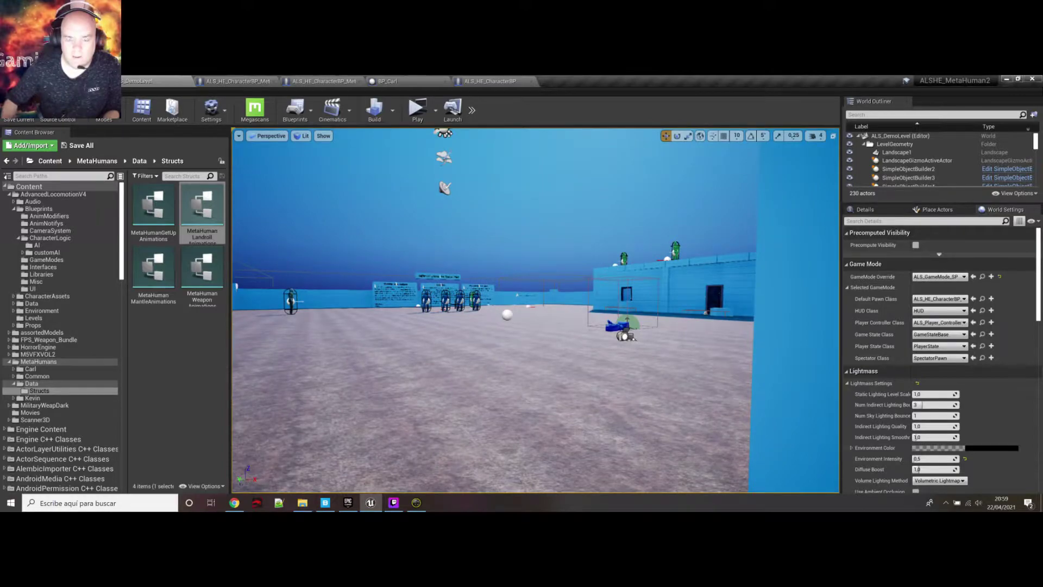
Step: Collapse the Data folder under MetaHumans in the content tree and bring the wagon and arches into view
click(14, 384)
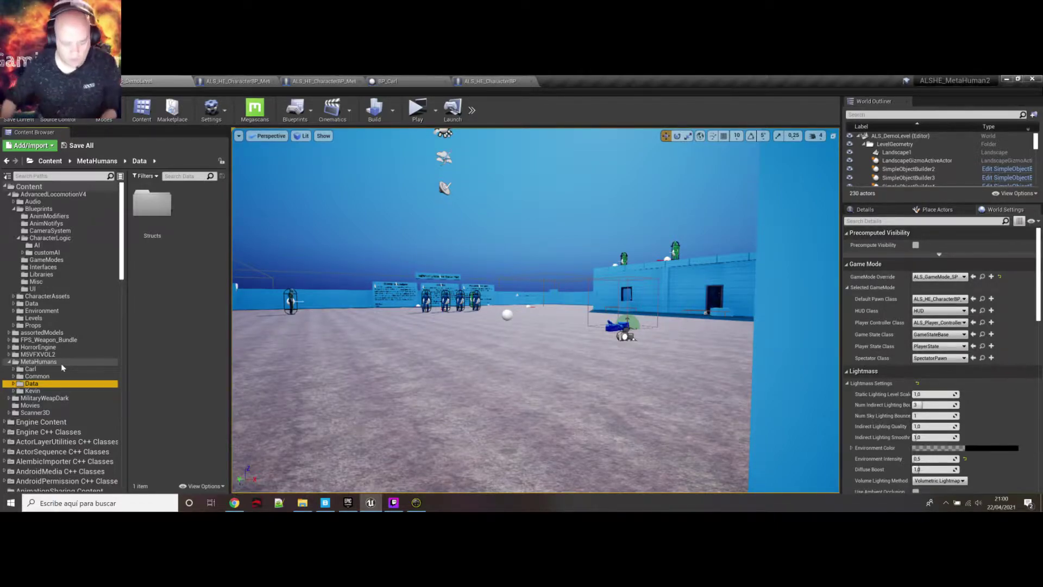
key(w)
right_drag(432, 340, 499, 343)
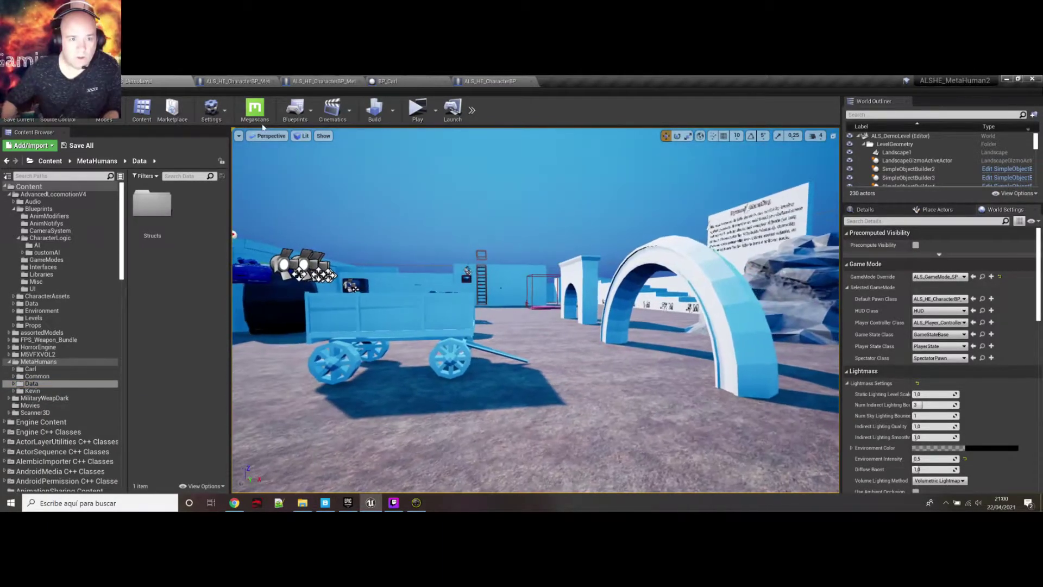
Step: Examine the Kevin MetaHuman up close in the ALS_HE_CharacterBP_Metahuman_Kevin blueprint's 3D preview
click(316, 84)
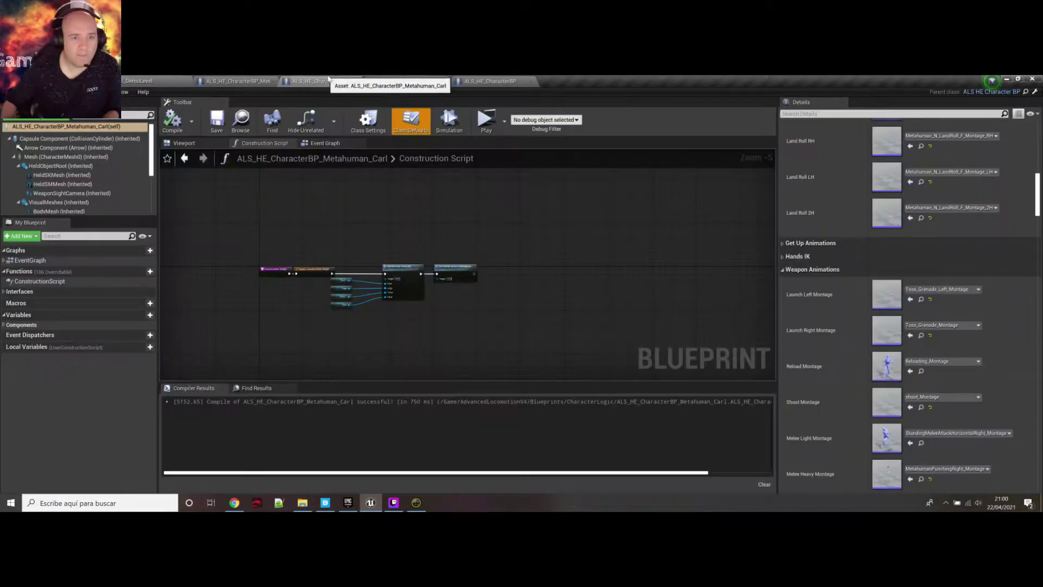
click(244, 82)
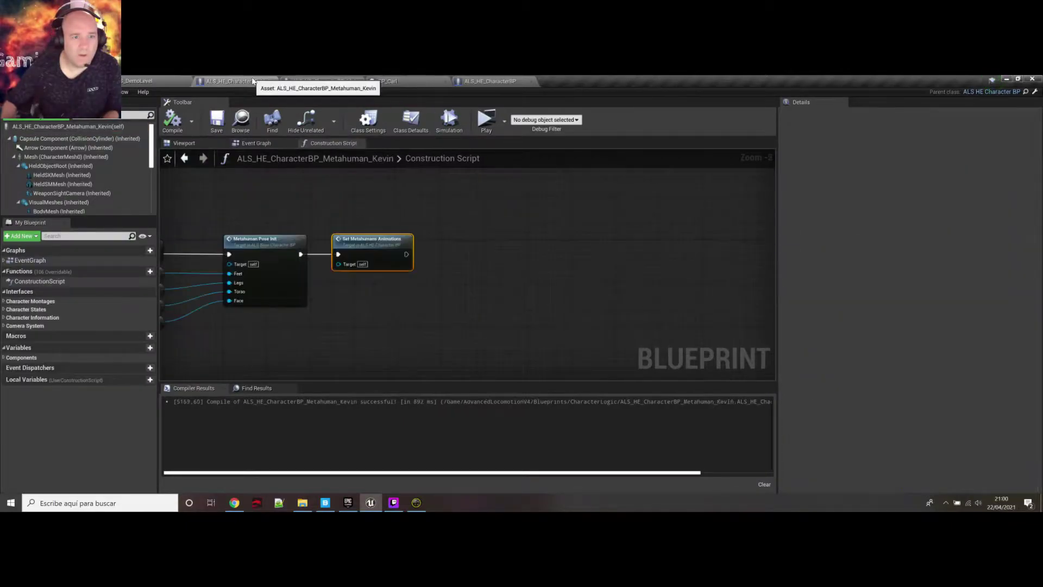
click(185, 143)
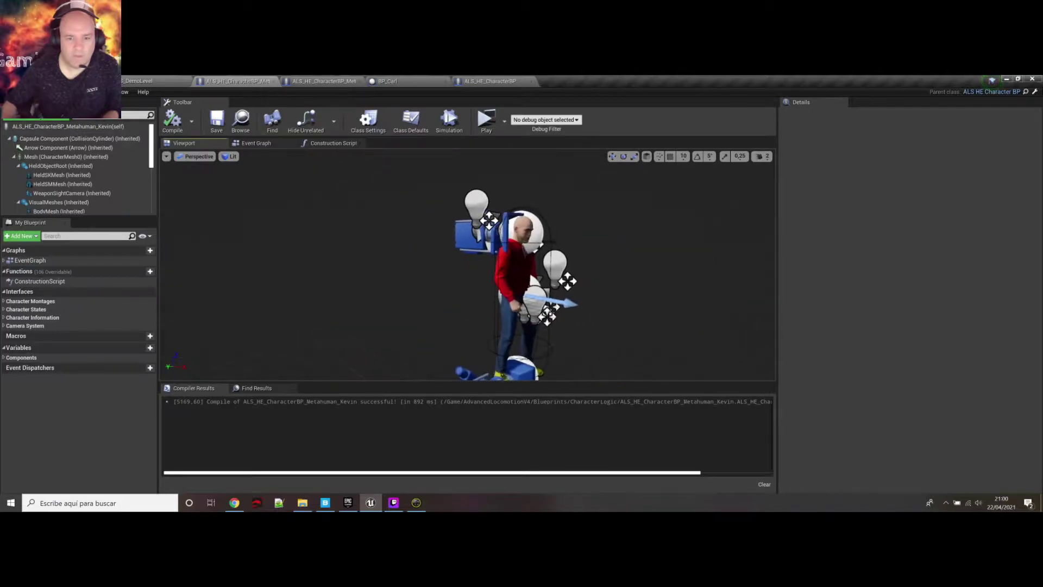
key(w)
right_drag(467, 266, 421, 272)
key(w)
key(a)
key(s)
Step: Examine the Carl MetaHuman in the ALS_HE_CharacterBP_Metahuman_Carl blueprint's 3D preview, and return to the Kevin blueprint
click(326, 81)
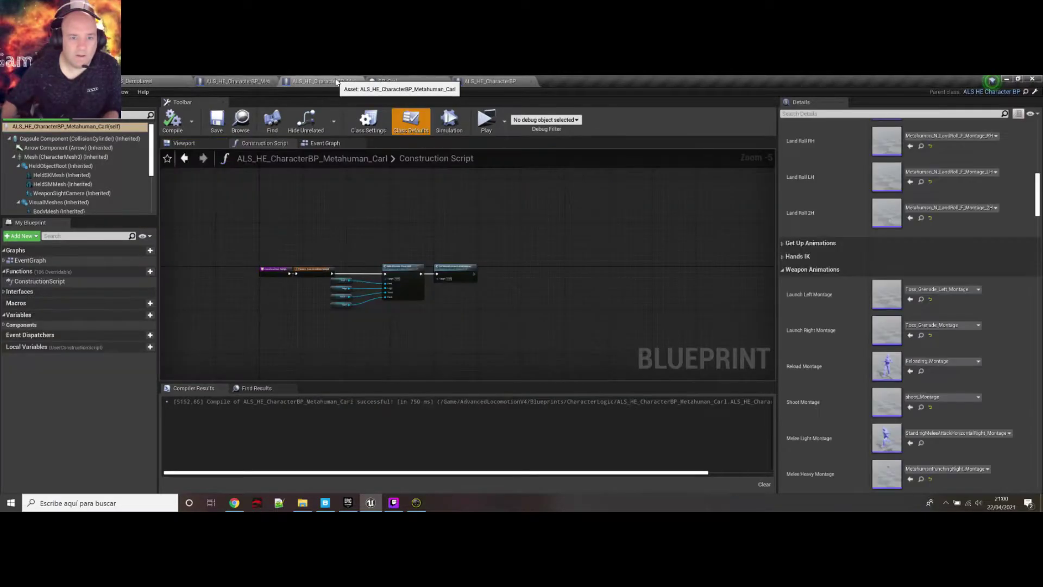
click(204, 144)
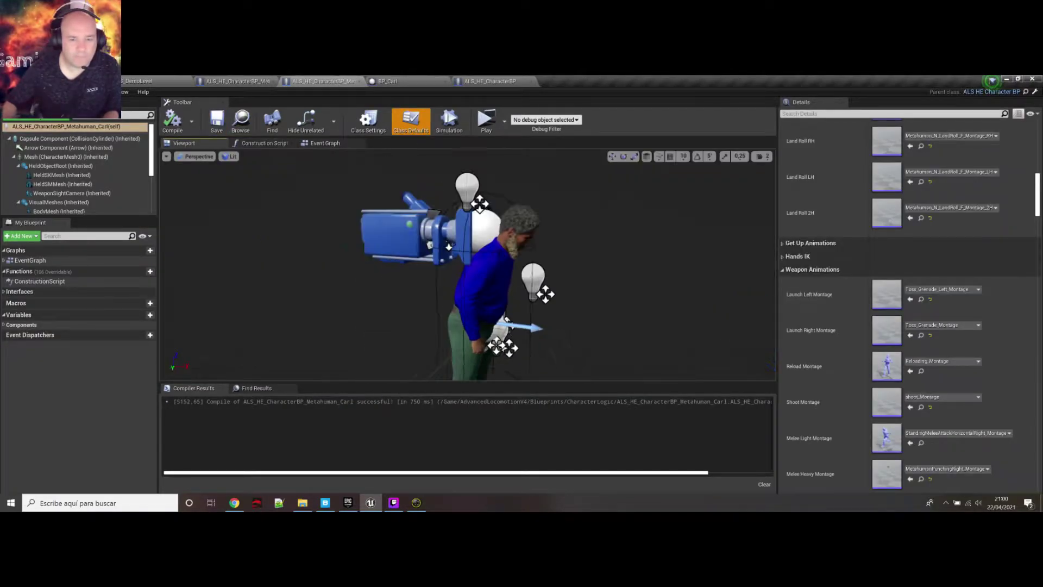
key(w)
mouse_move(467, 266)
right_down()
mouse_move(413, 258)
mouse_move(532, 262)
mouse_move(467, 265)
right_up()
key(a)
key(d)
key(s)
click(237, 81)
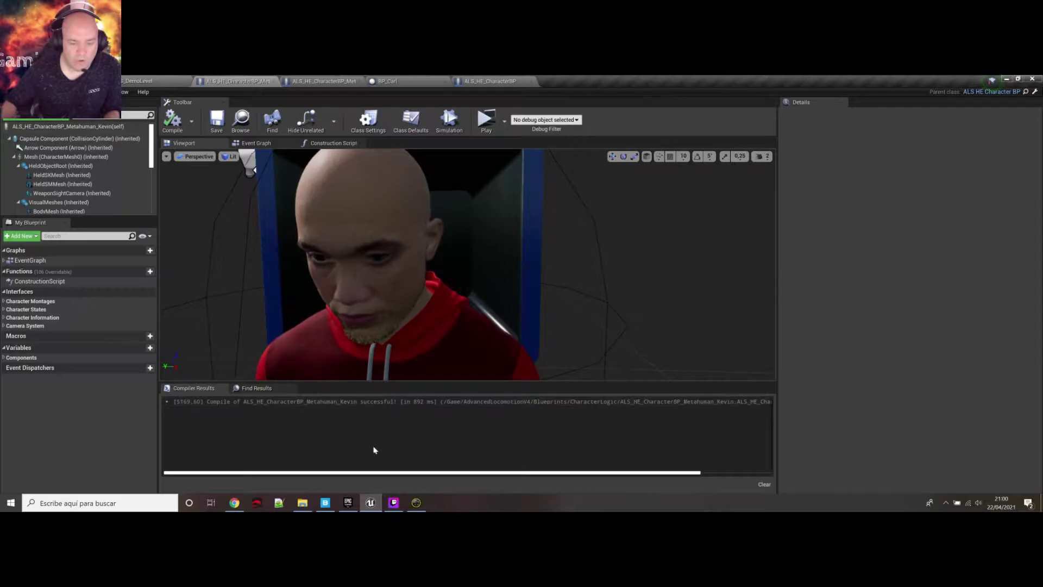
Step: Switch to Chrome and close all its open tabs, bringing up Quixel Bridge's My MetaHumans library along the way
click(234, 505)
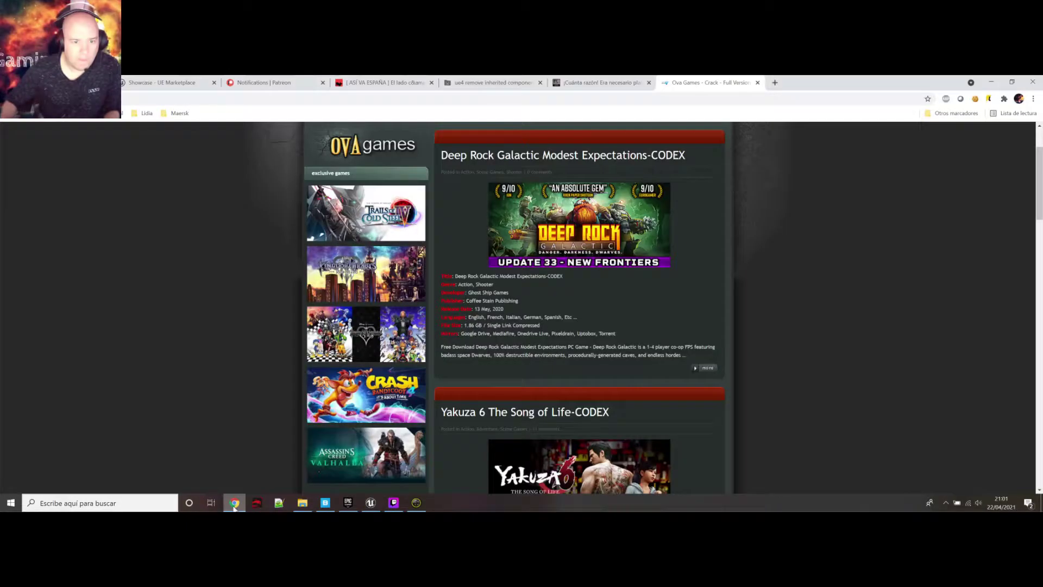
click(757, 82)
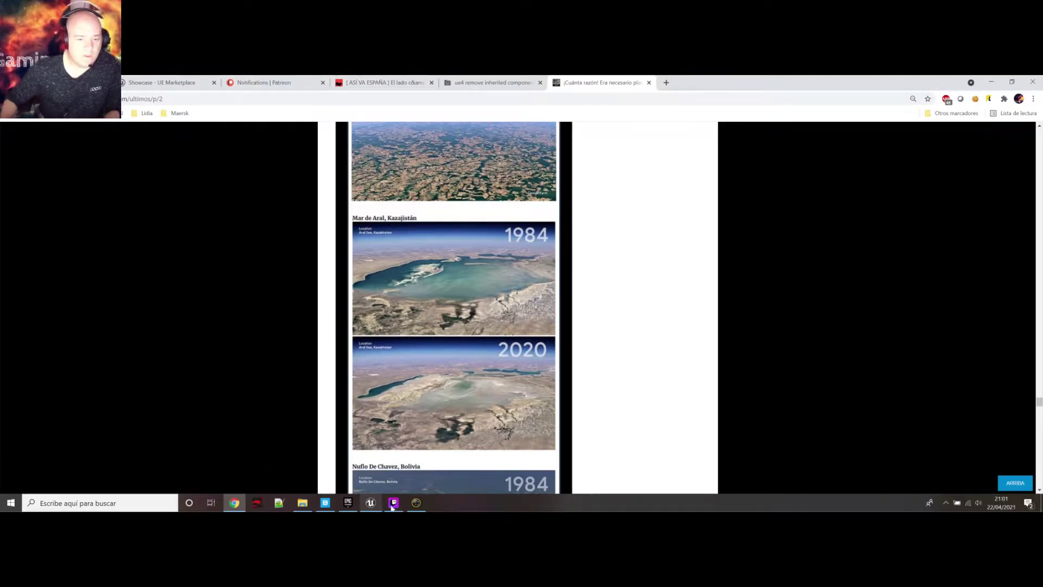
click(326, 504)
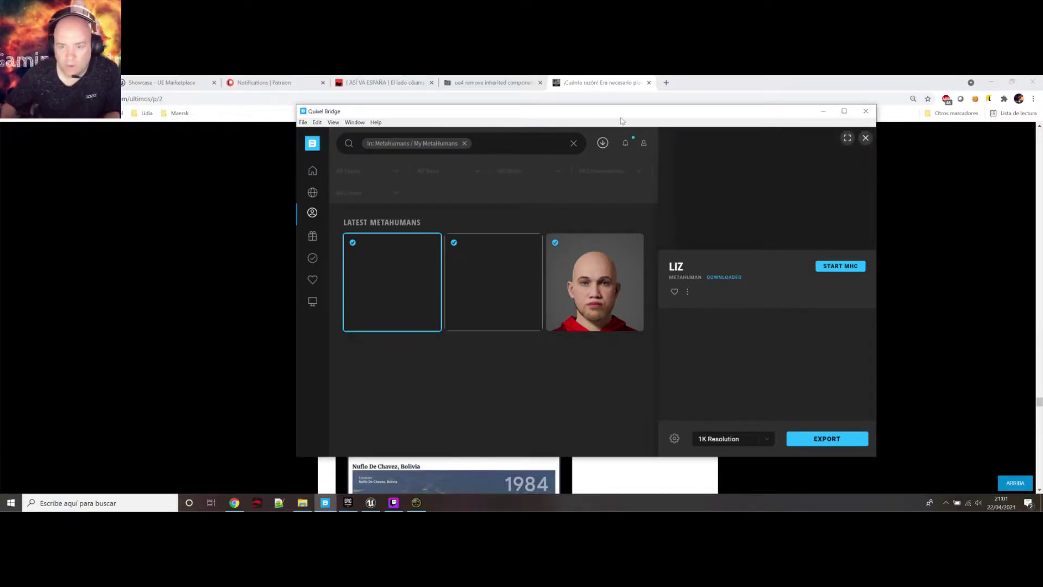
click(574, 78)
key(ctrl+w)
key(ctrl+w)
key(ctrl+w)
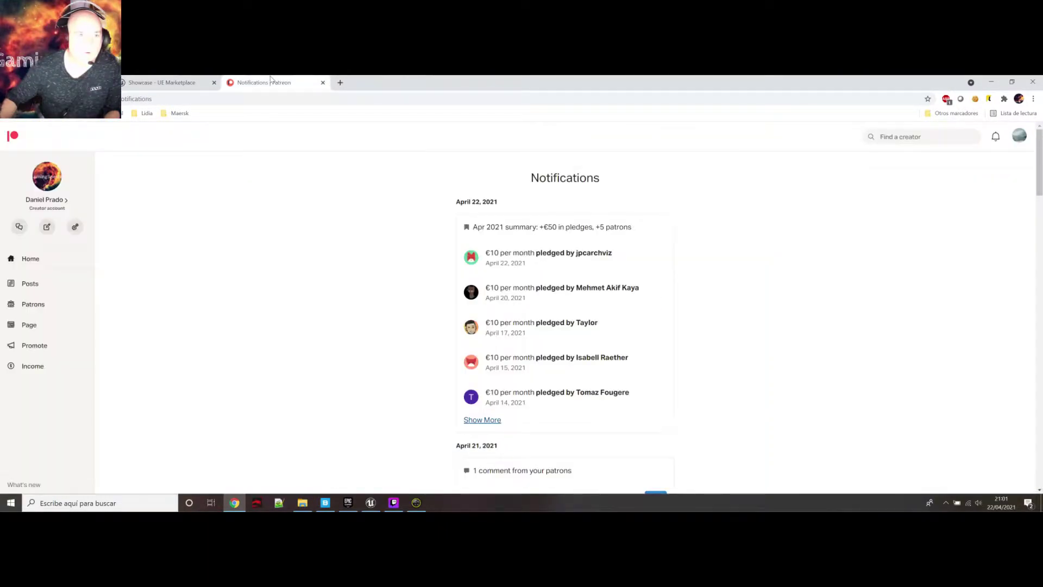
key(ctrl+w)
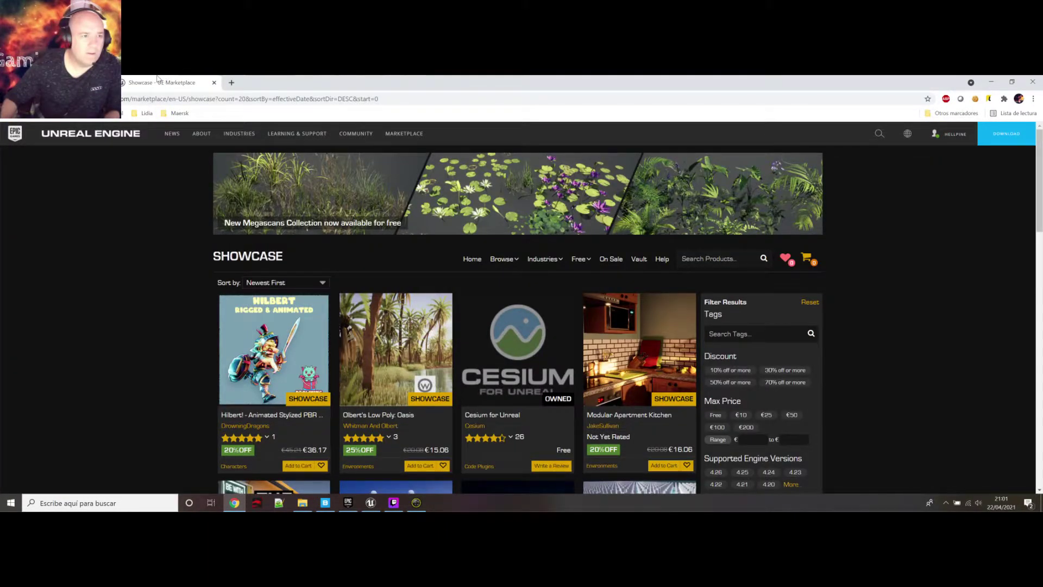
key(ctrl+w)
key(ctrl+w)
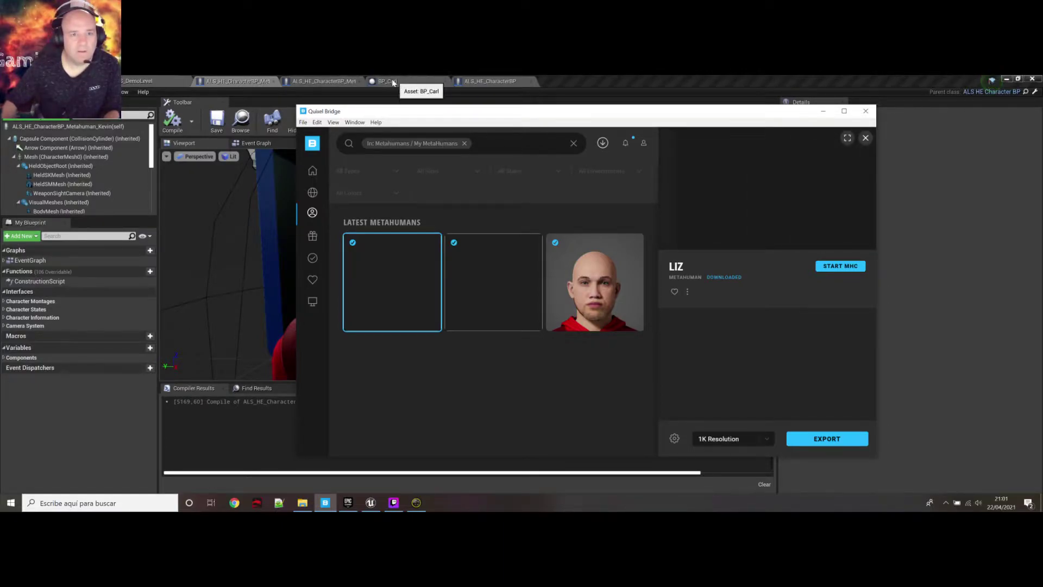
Step: Return to the demo level, start a play test and run the character past the arches to the height-marked steps
click(158, 80)
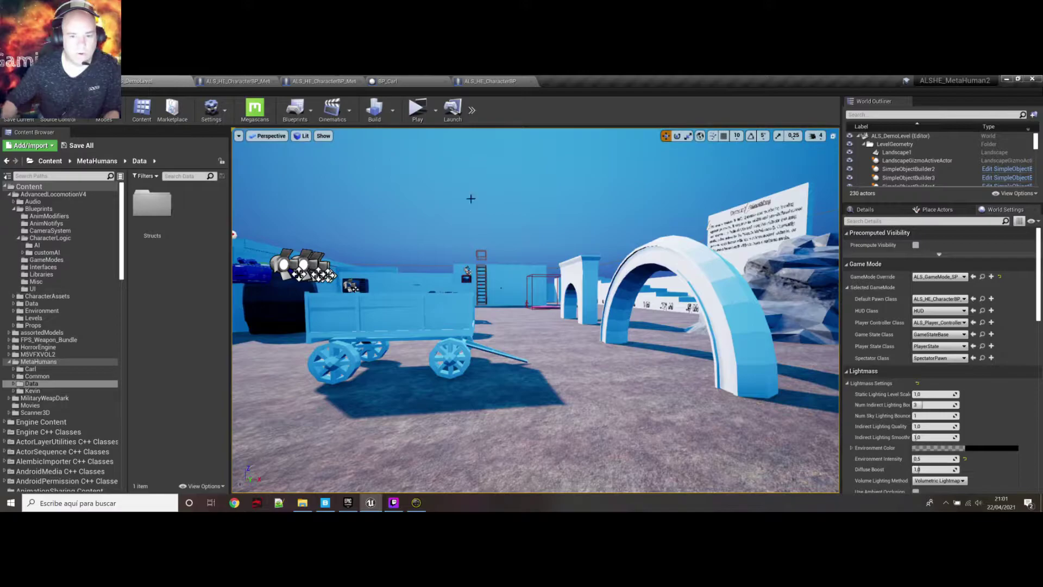
click(418, 110)
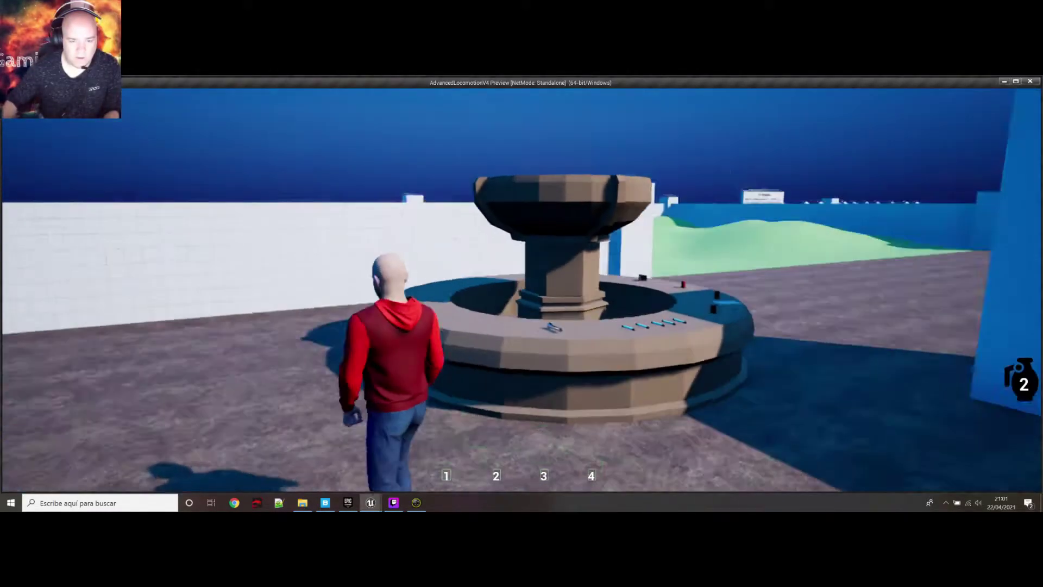
key(w)
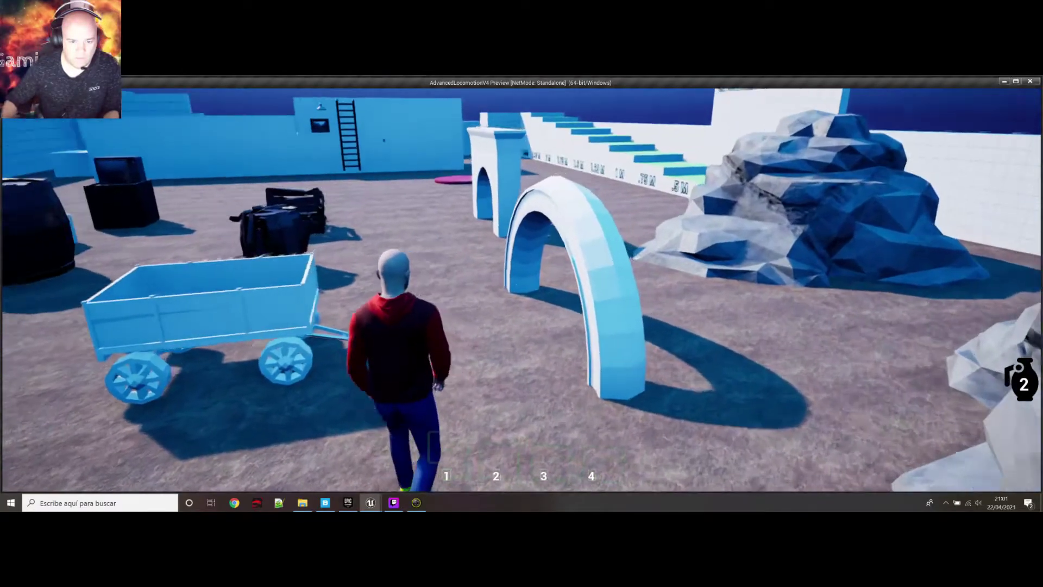
key(w)
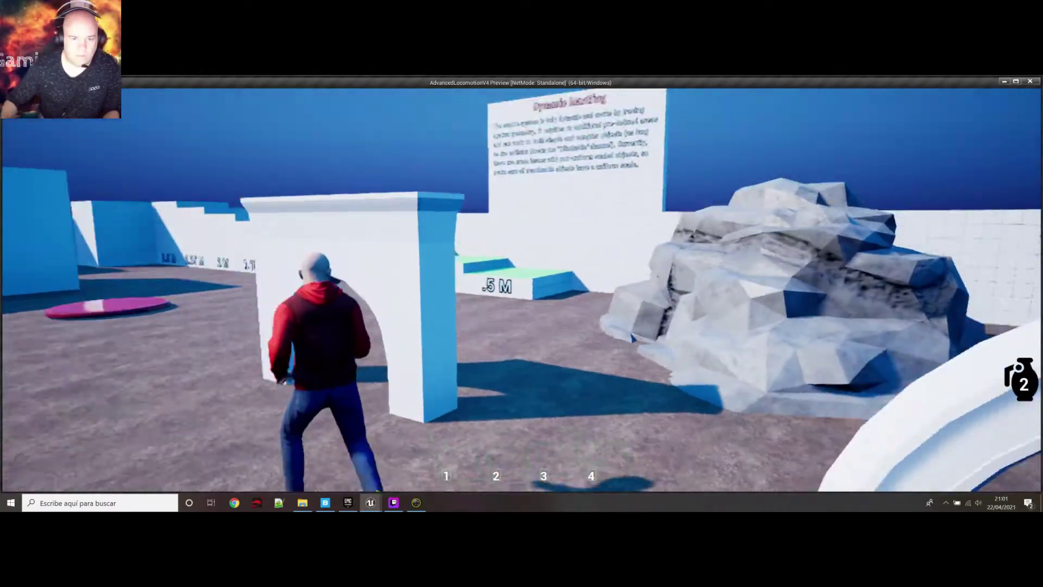
key(w)
key(w)
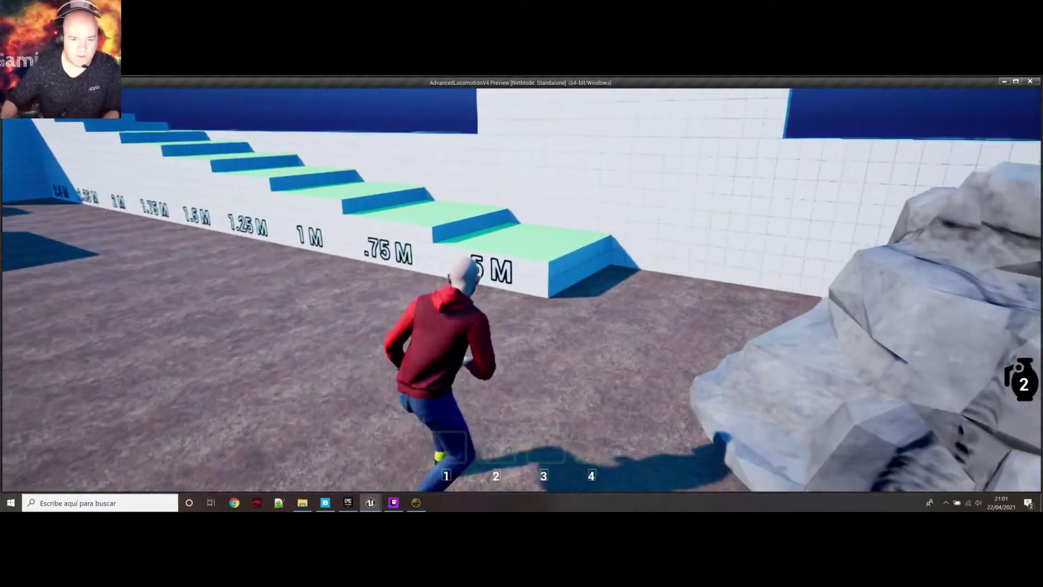
key(w)
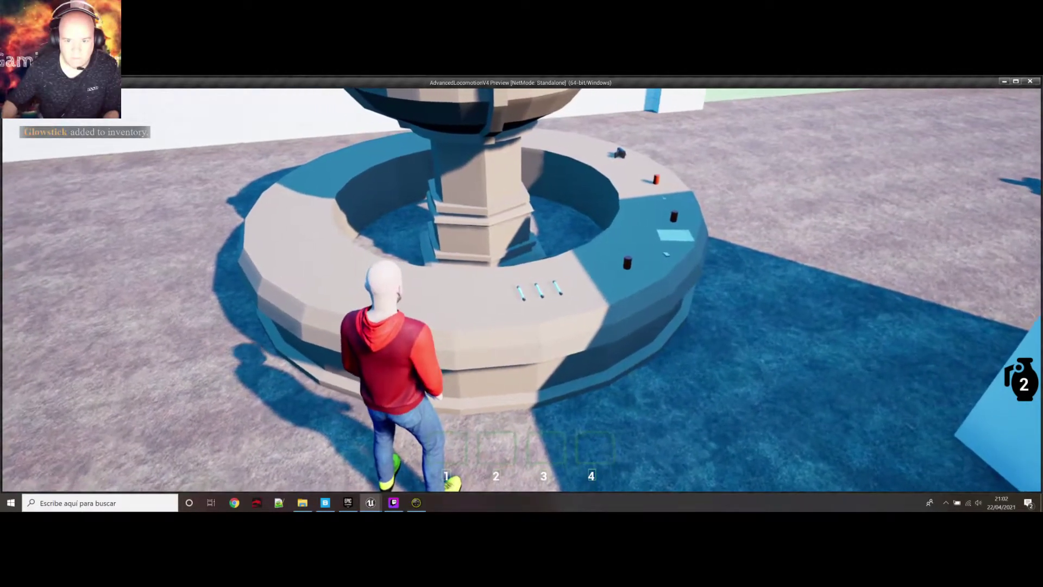
Step: Walk the character around the fountain and collect the lighter
key(d)
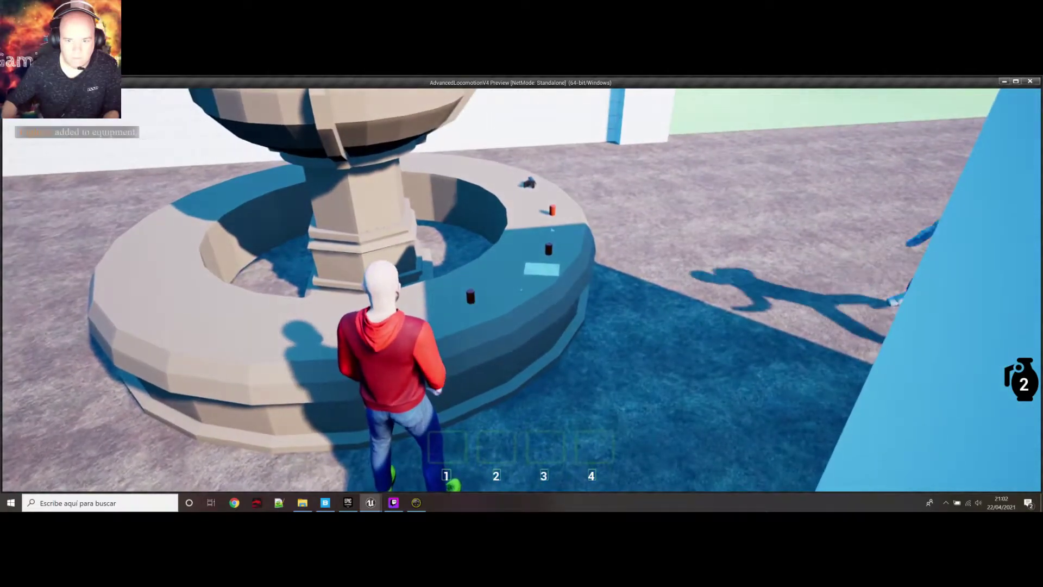
key(a)
key(w)
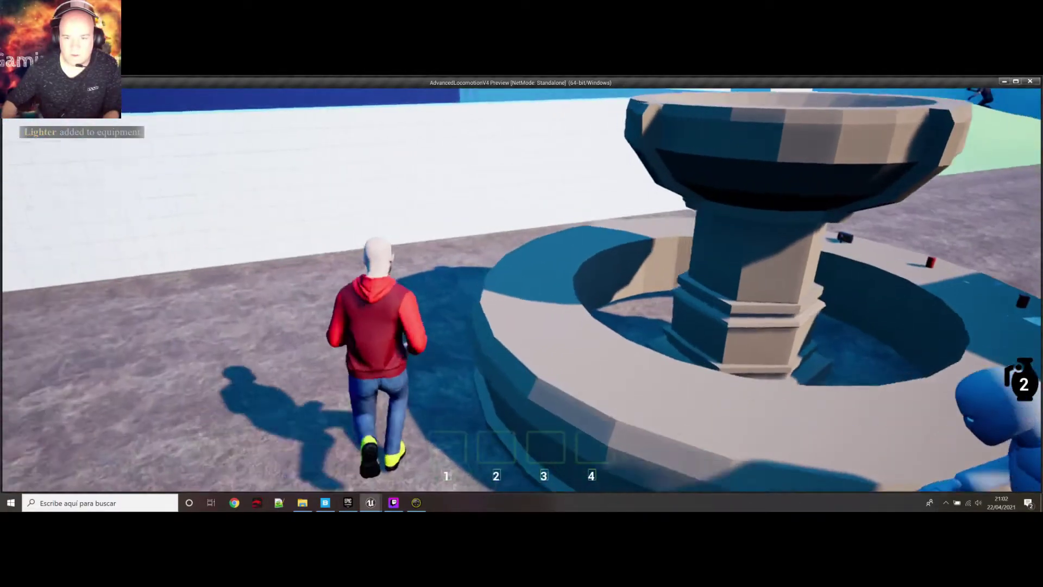
key(w)
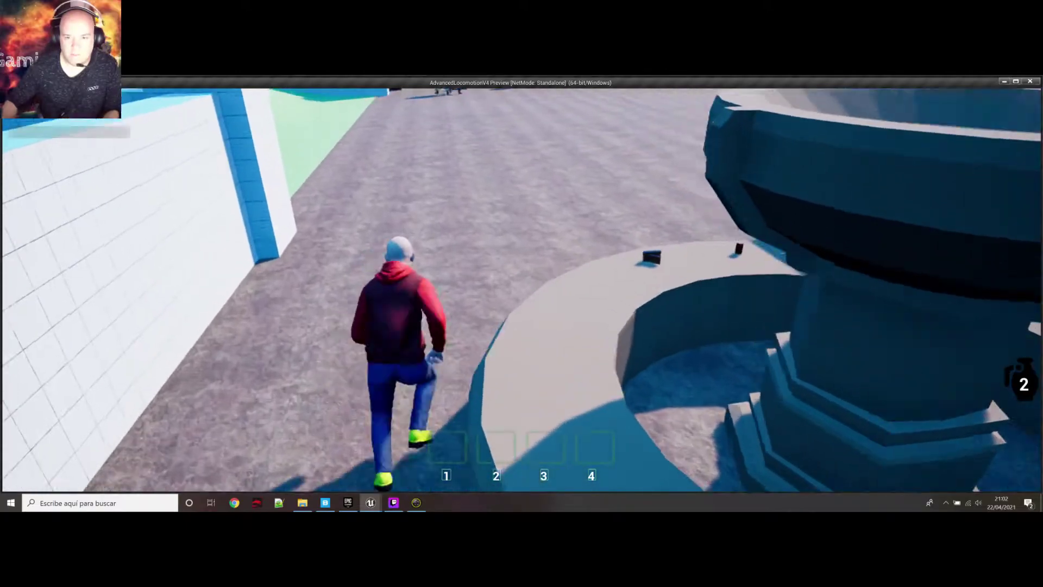
Step: Run the character from the fountain past the wagon and arch into the walled area with green-topped blocks
key(w)
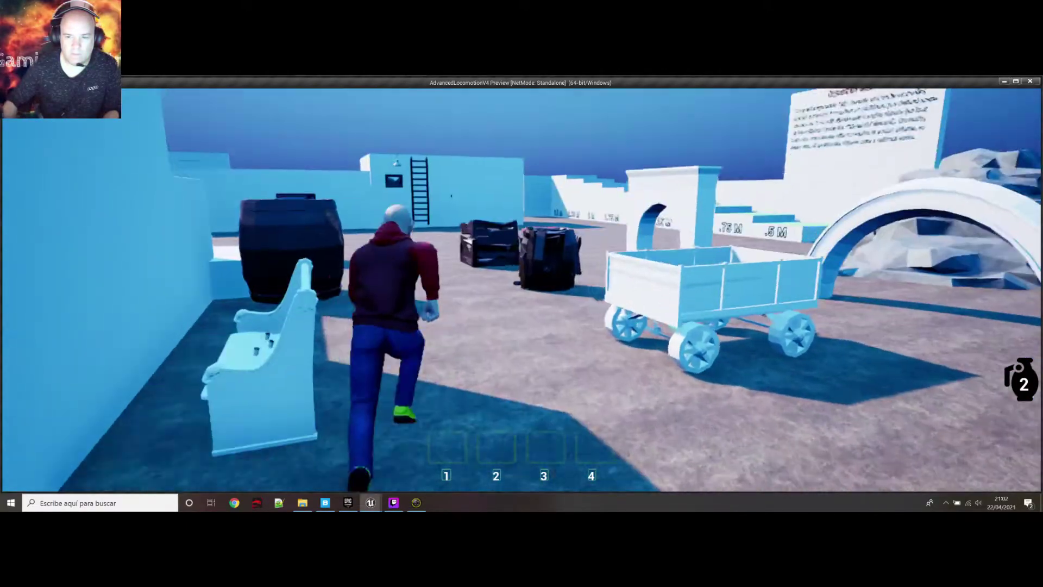
key(w)
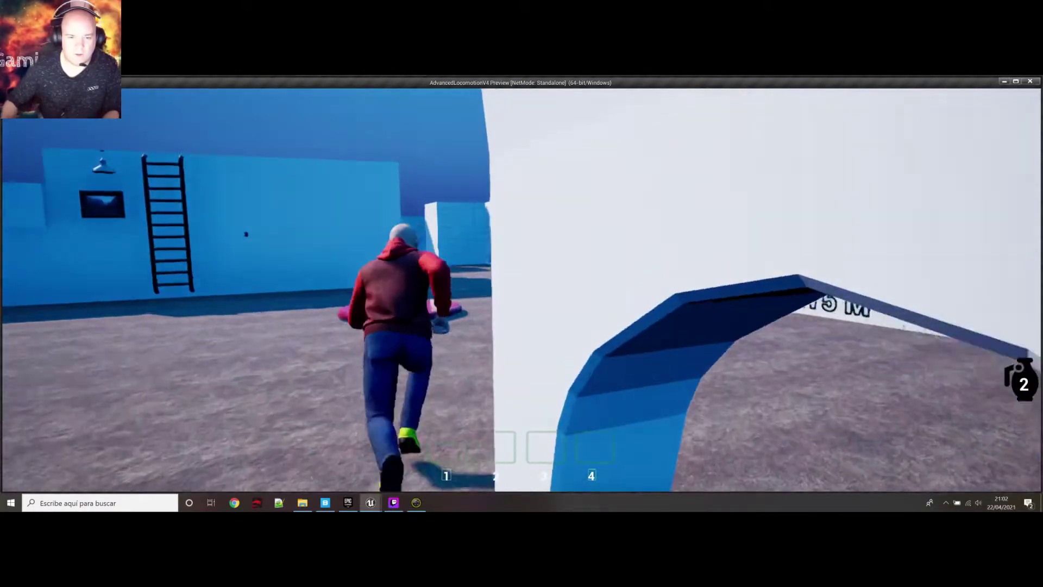
key(w)
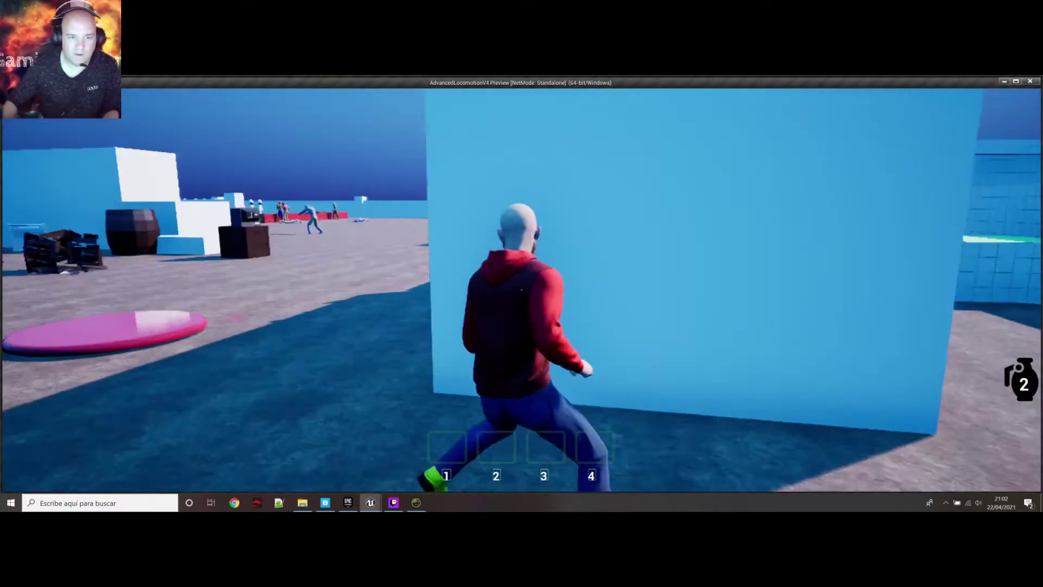
key(w)
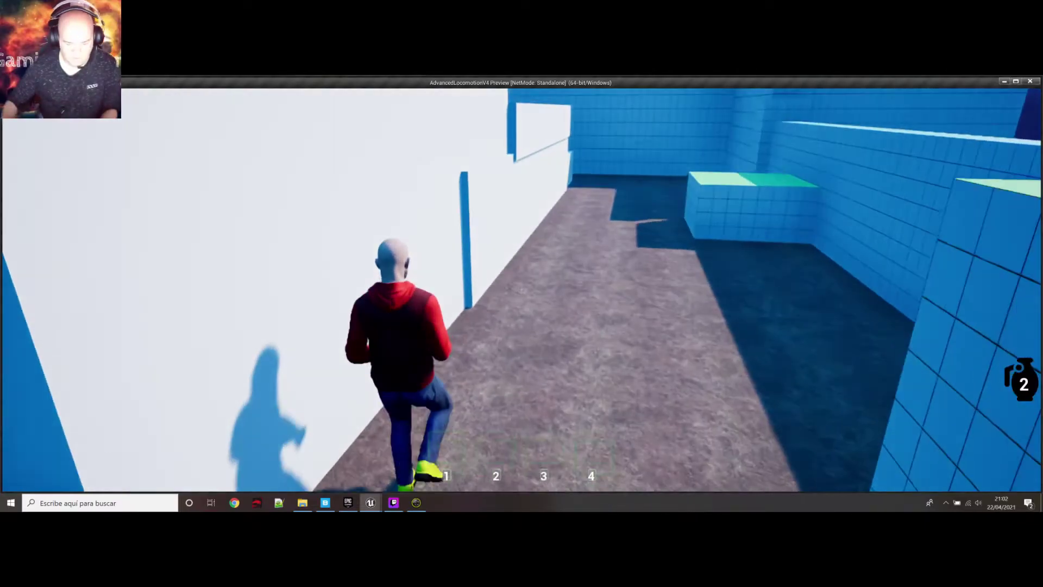
Step: Assign the flashlight, lighter and glowstick from the inventory to quick slots 1, 2 and 3, and turn on the flashlight
key(Tab)
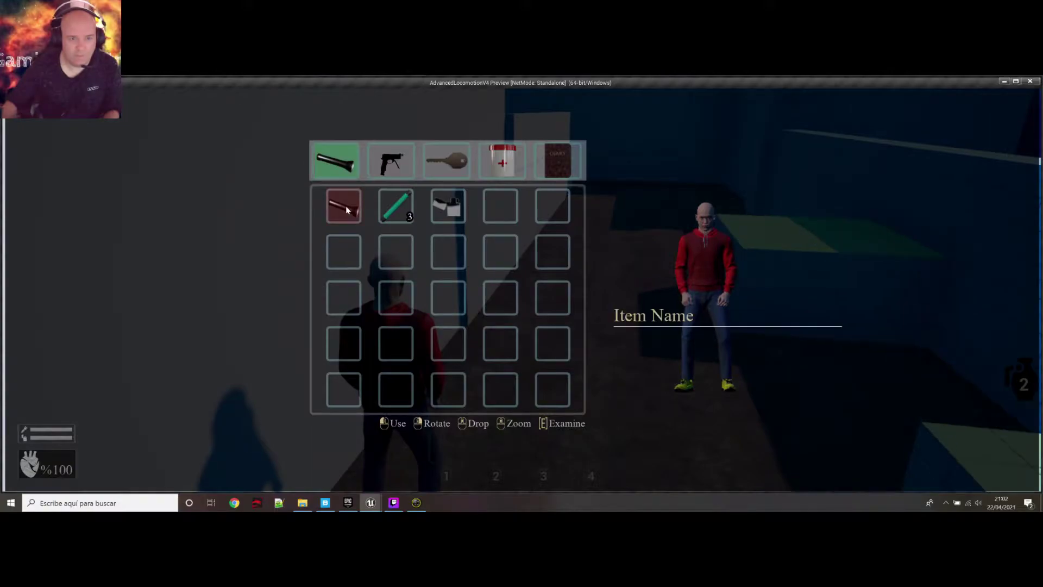
click(346, 206)
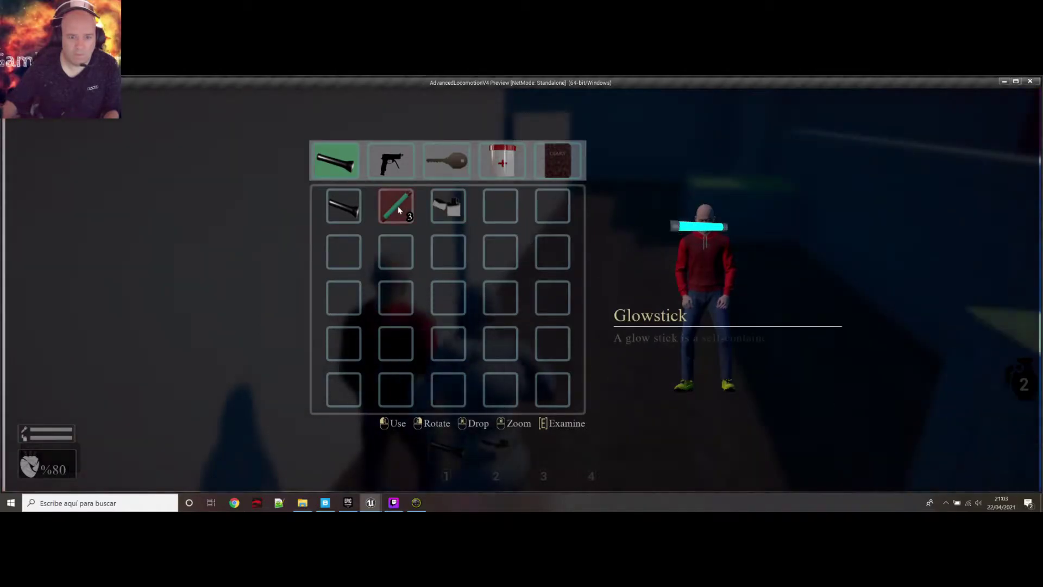
key(Tab)
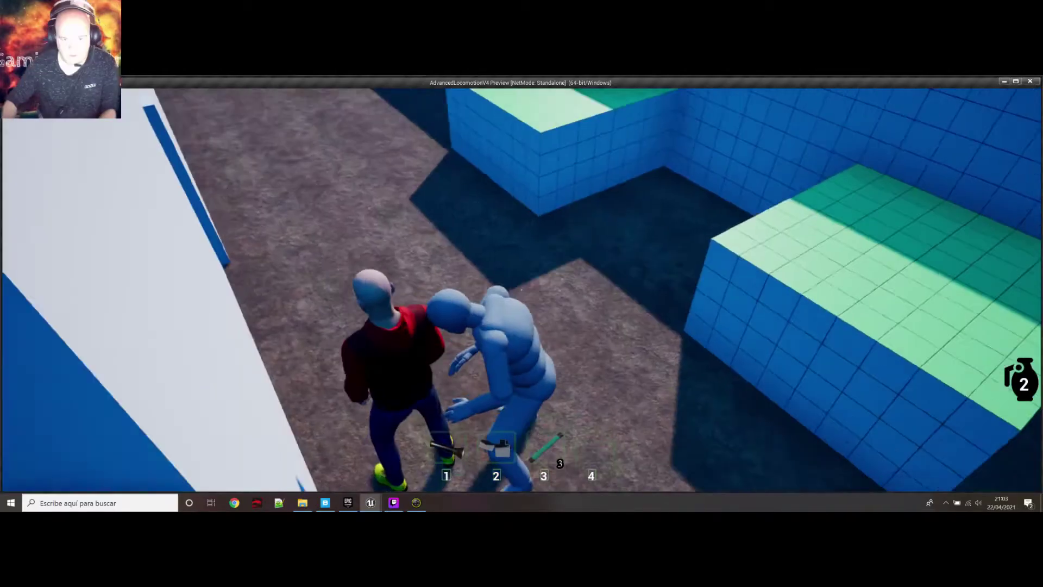
key(w)
key(1)
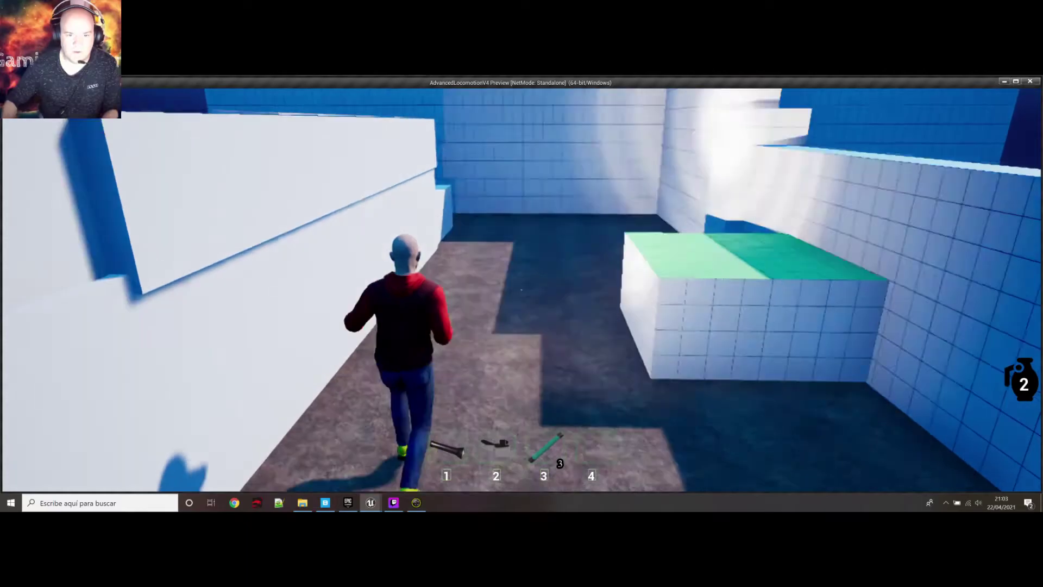
Step: Run the character out of the walled area past the height-marked steps and use a glowstick beside the white block
key(w)
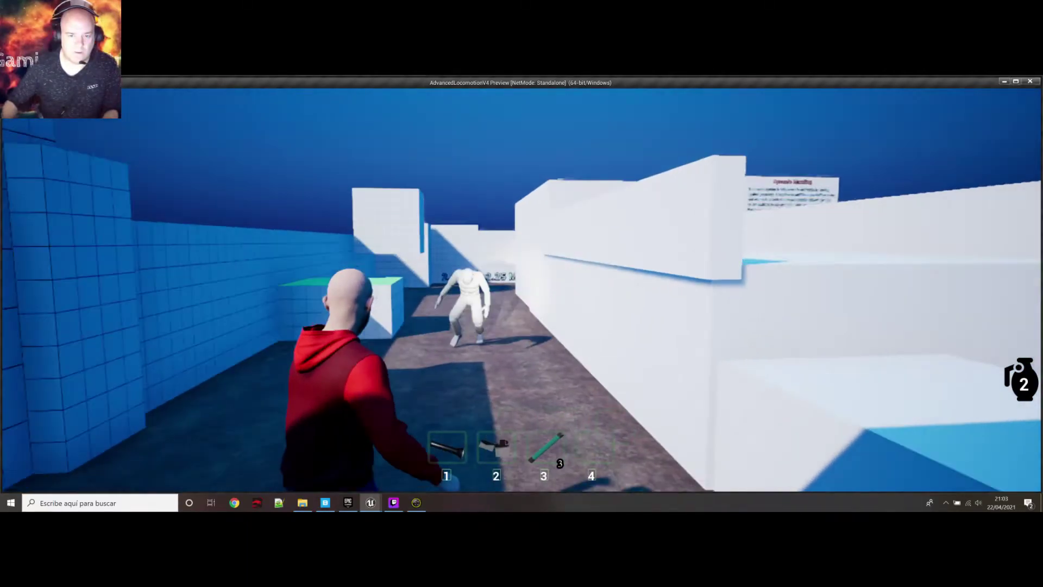
key(w)
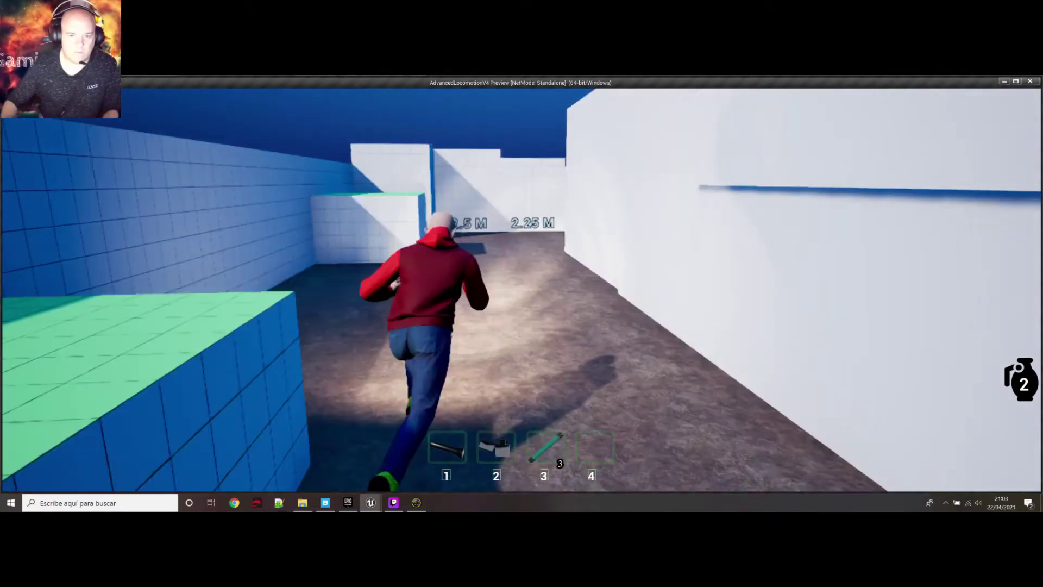
key(w)
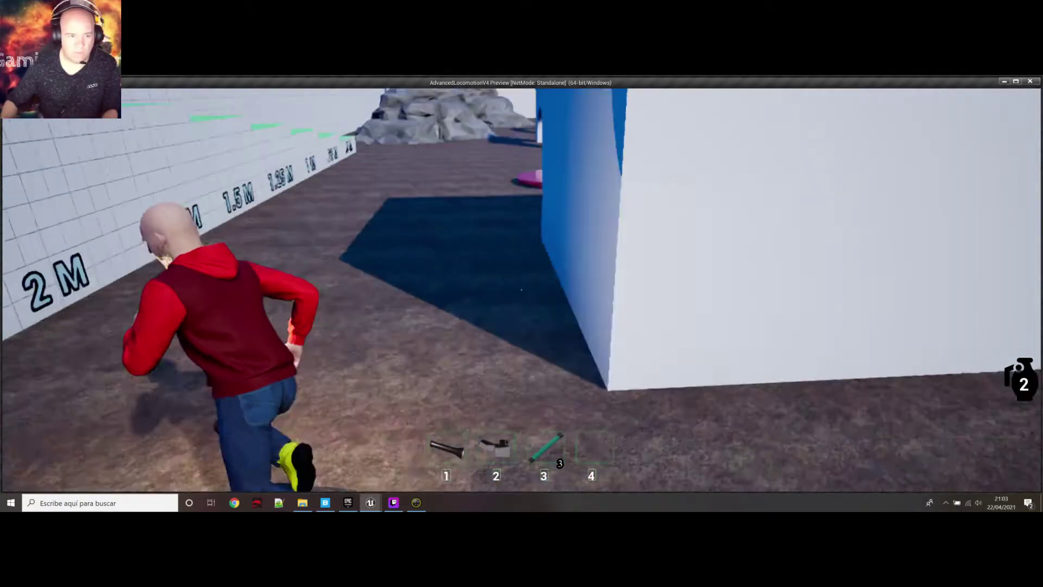
key(w)
key(w)
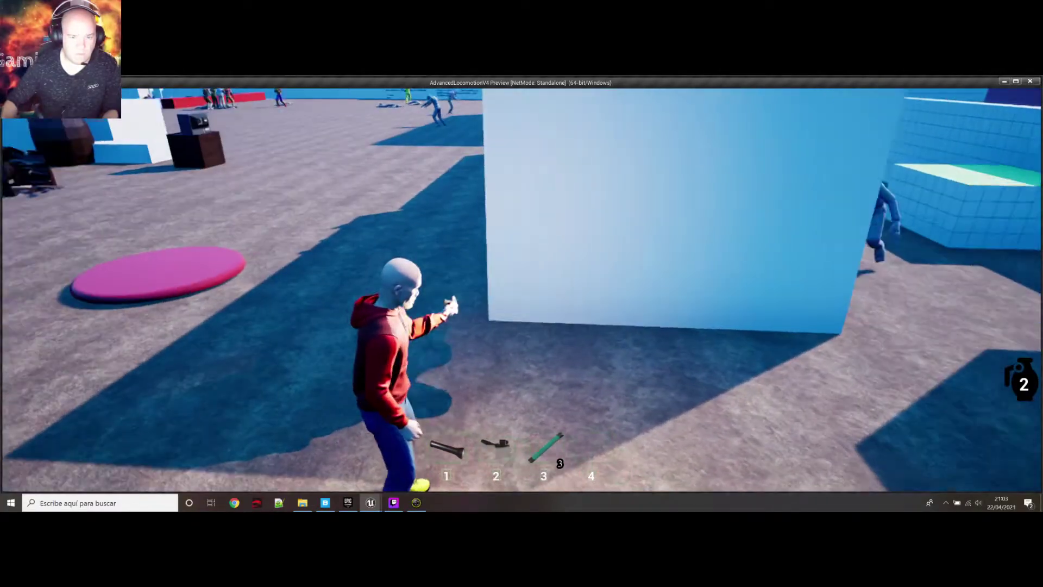
key(w)
key(3)
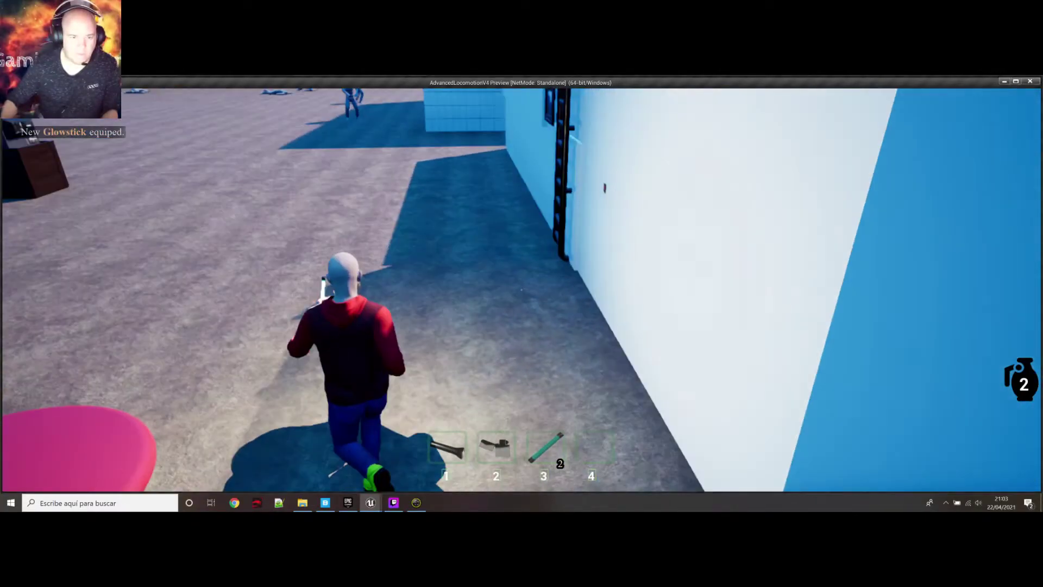
Step: Run the character from the pink disc past the crate into the open area and collect the Tomahawk Axe
key(w)
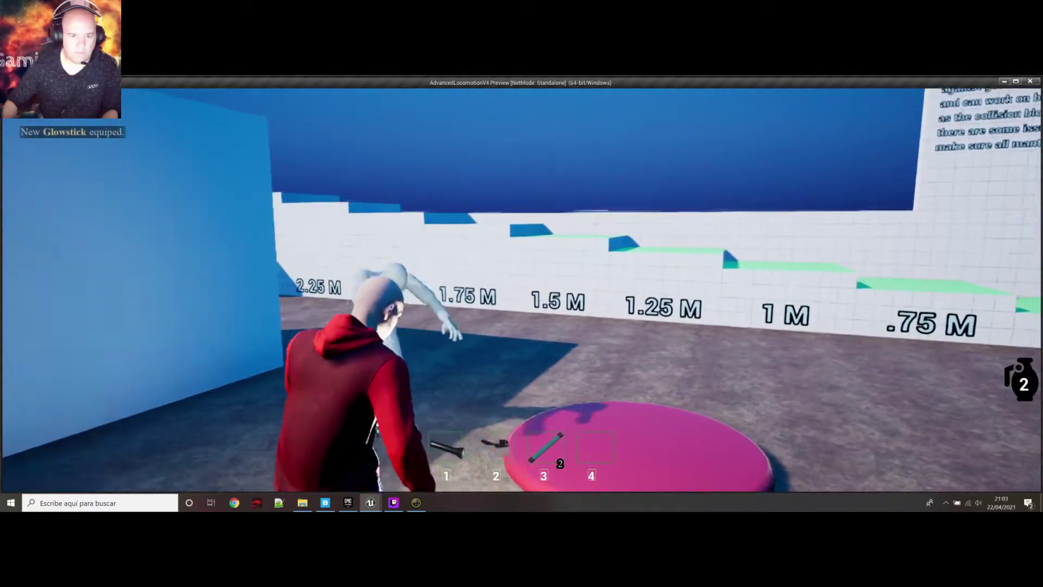
key(w)
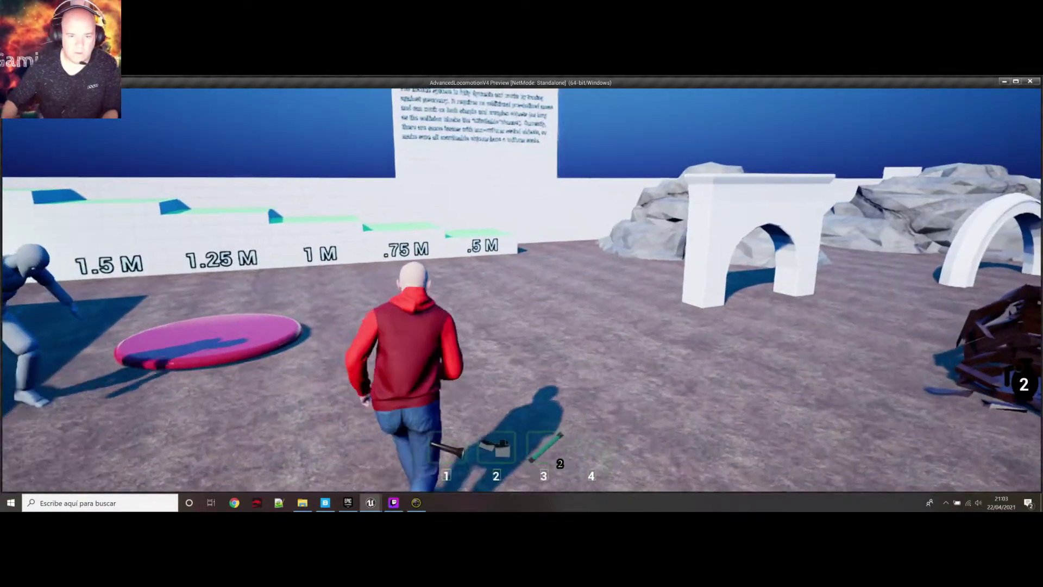
key(w)
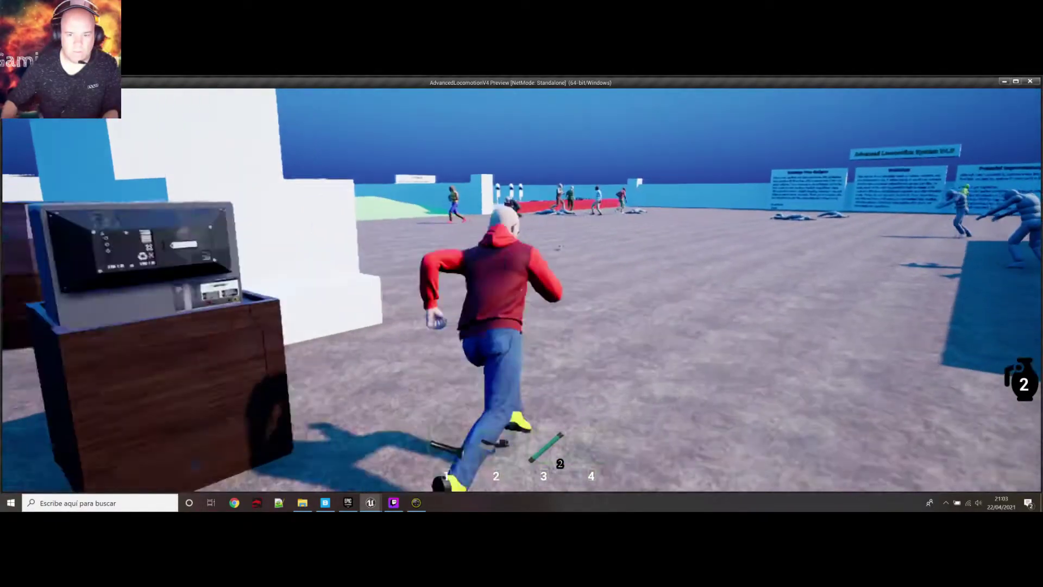
key(w)
key(alt)
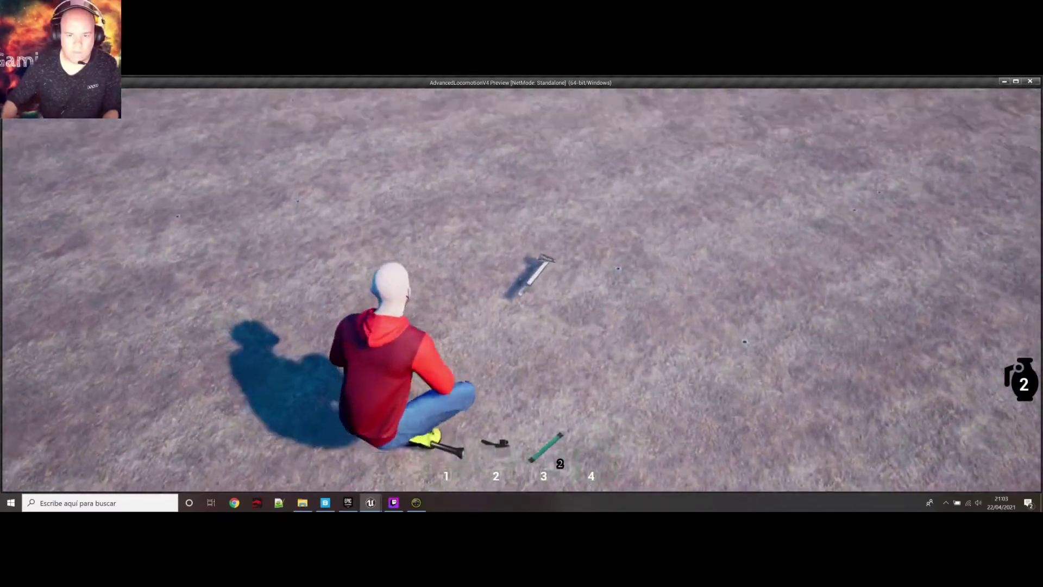
key(e)
Step: Run the character to the fountain, crouching on the way, and perform a roll beside it
key(w)
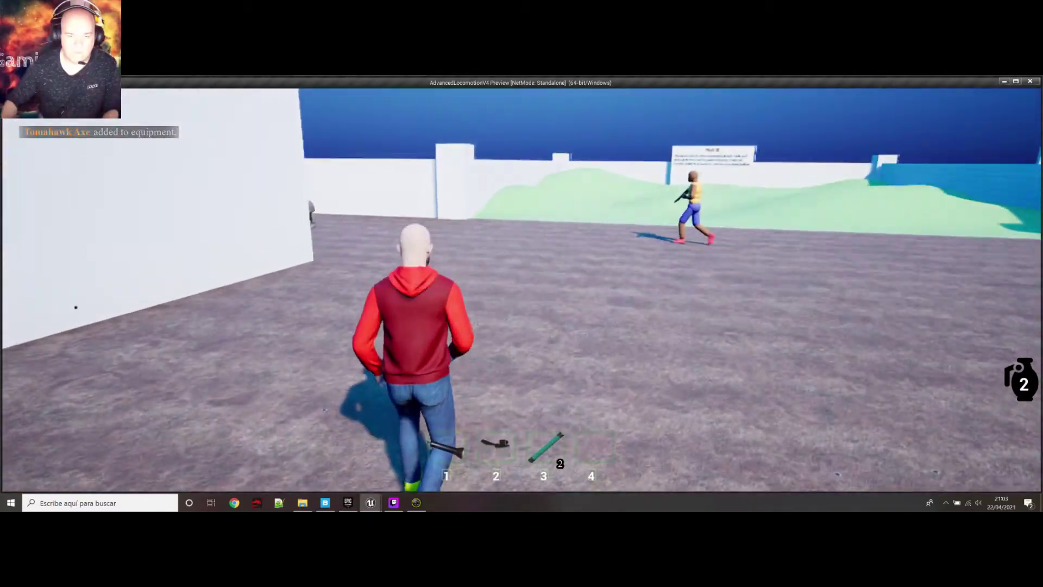
key(w)
key(alt)
key(alt)
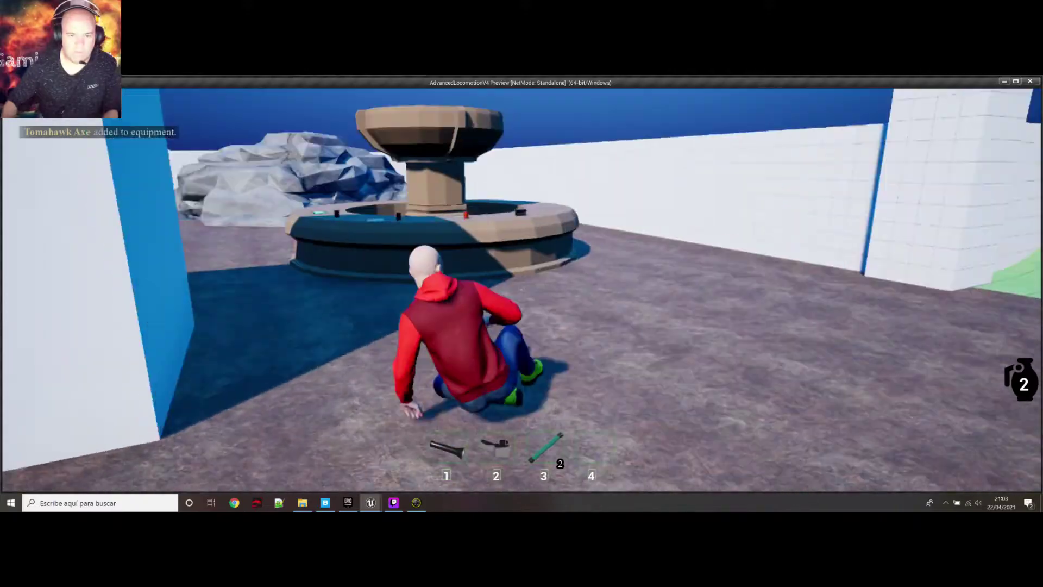
key(w)
key(x)
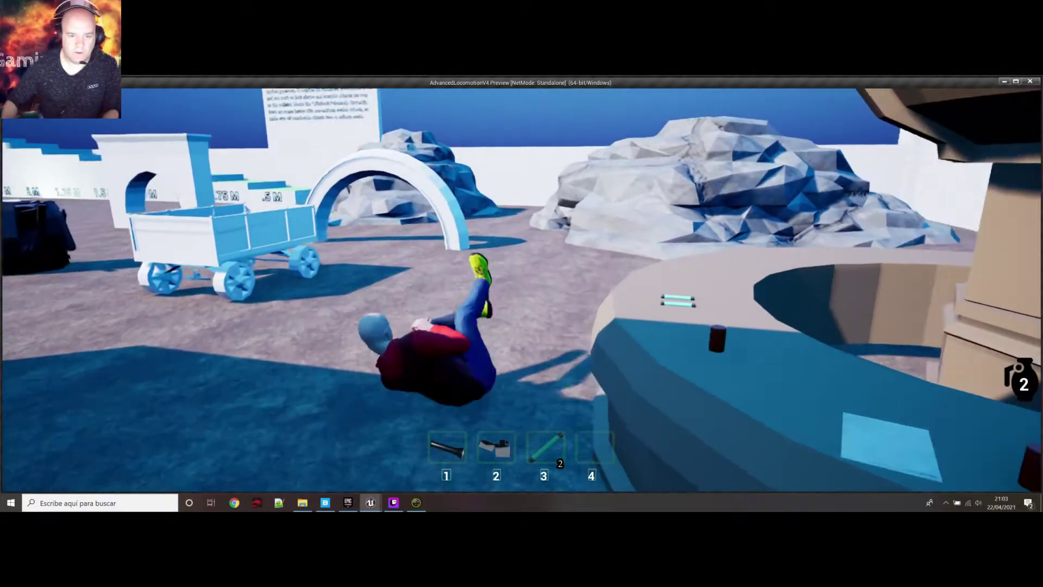
key(w)
Step: Equip the Tomahawk Axe and swing it while walking the character alongside the fountain
key(q)
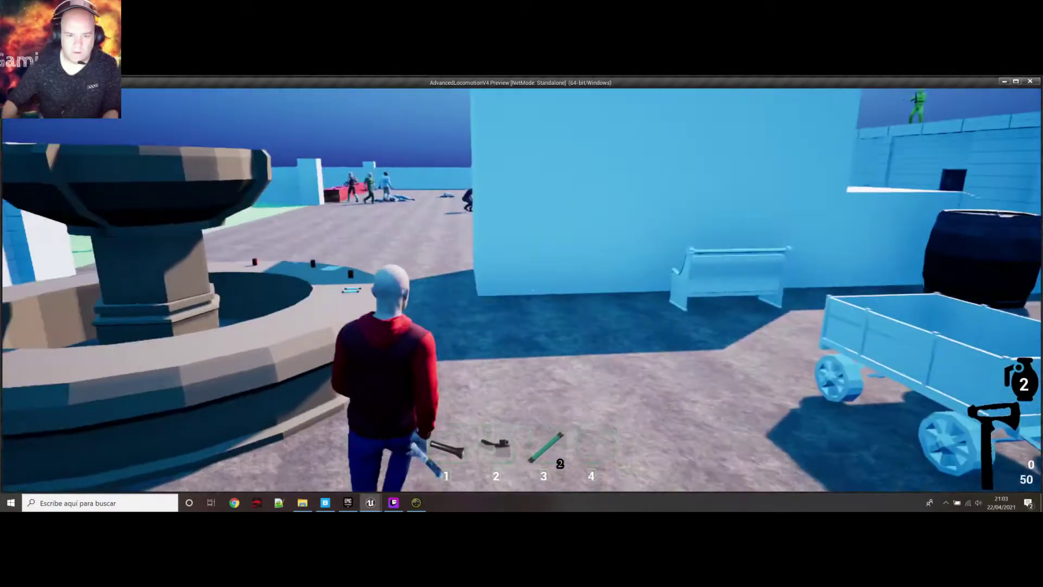
key(w)
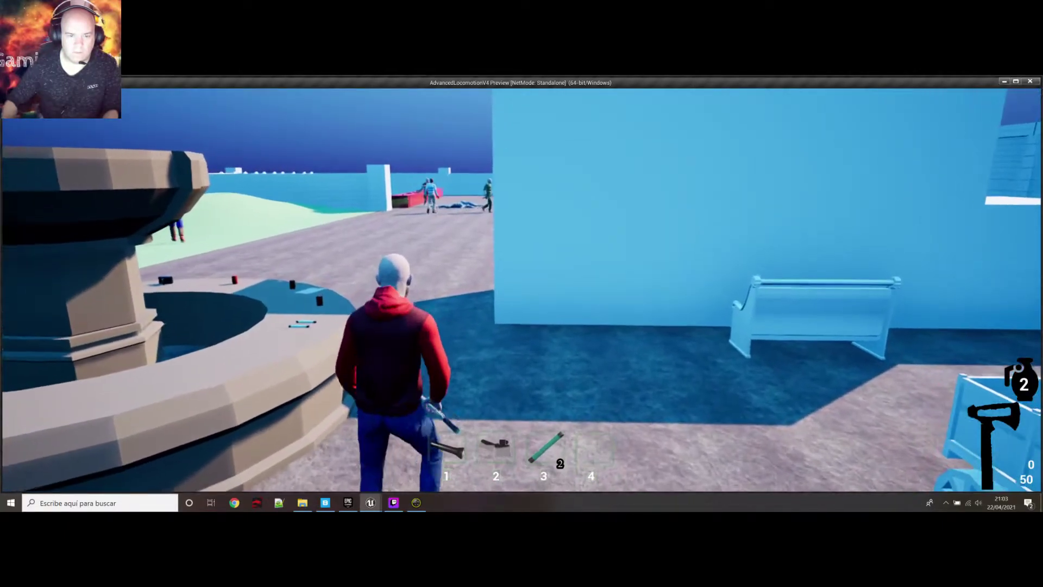
key(w)
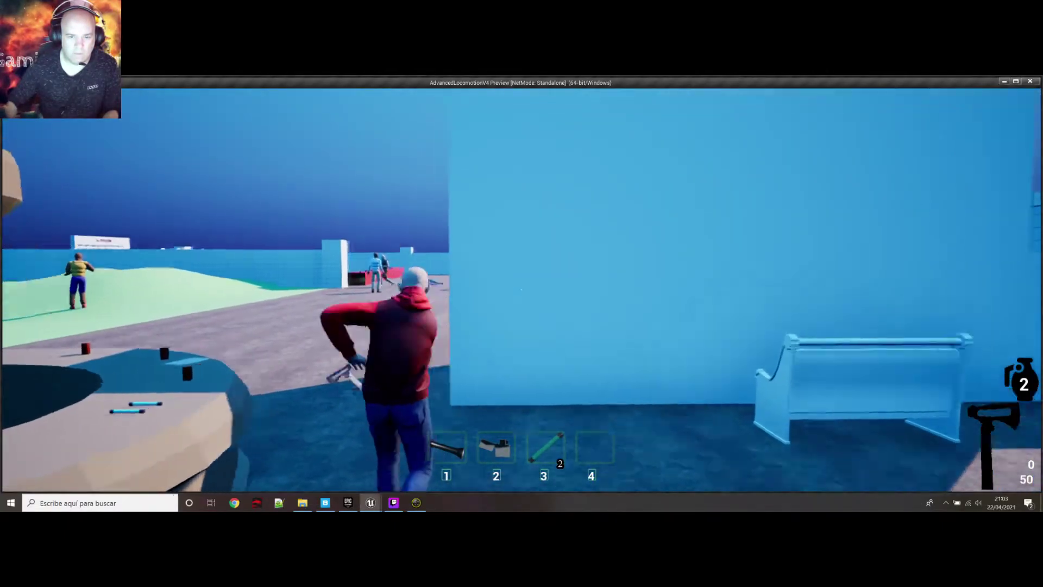
key(w)
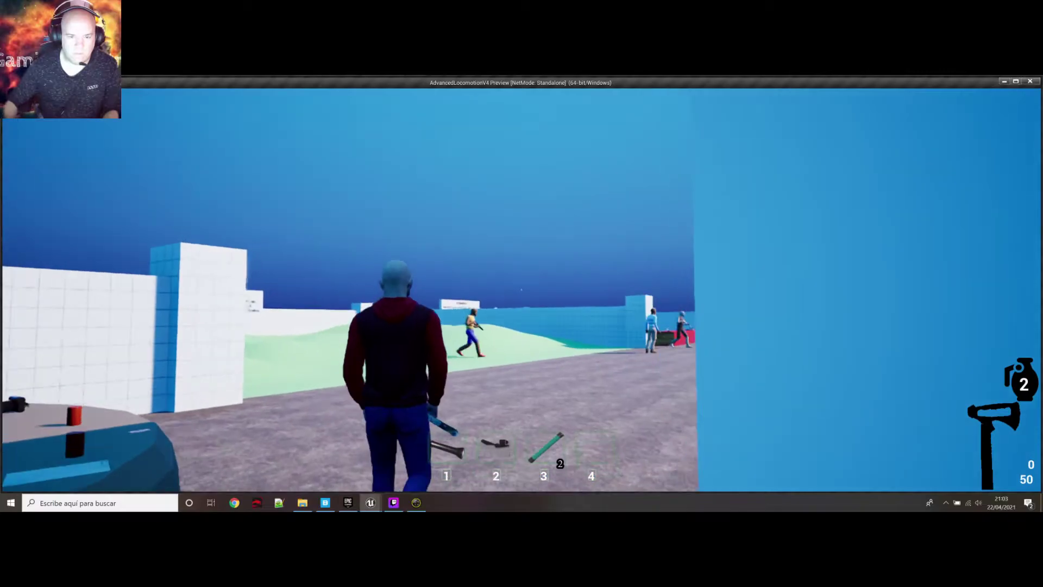
click(521, 290)
Step: Run the character past the enemies to the red weapons counter and pick up the Assault Rifle
key(w)
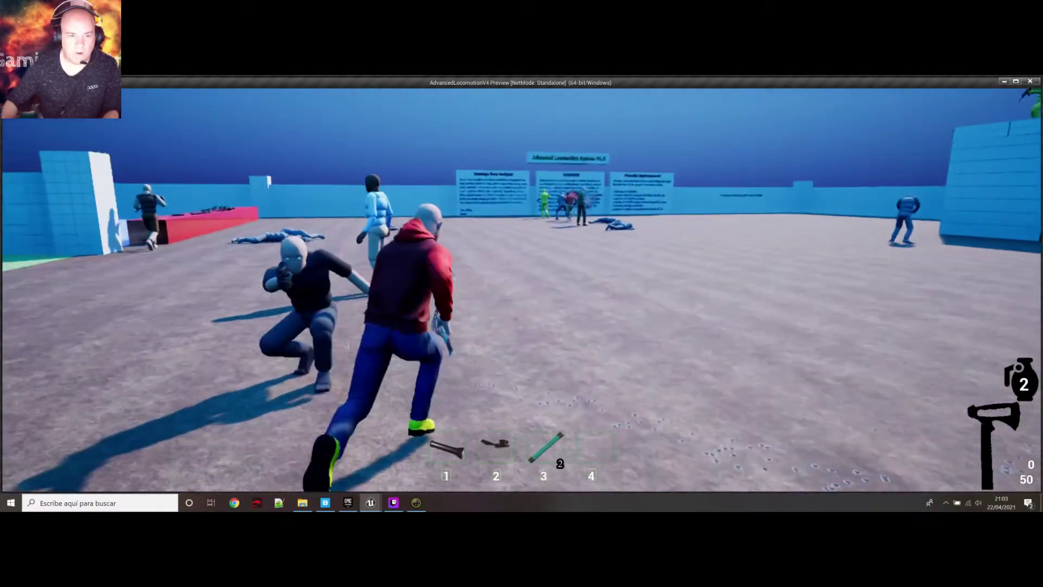
key(c)
key(c)
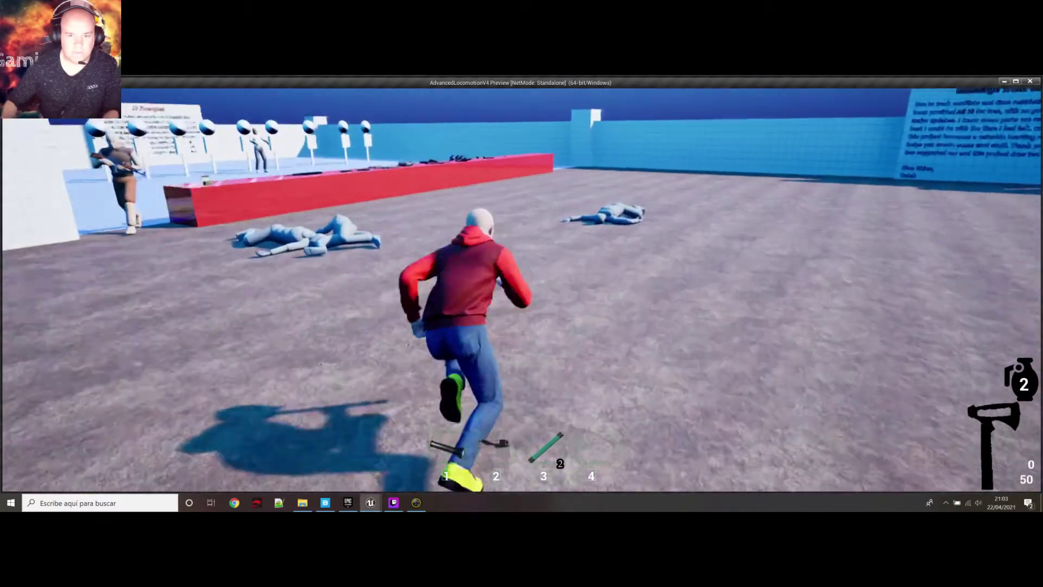
key(e)
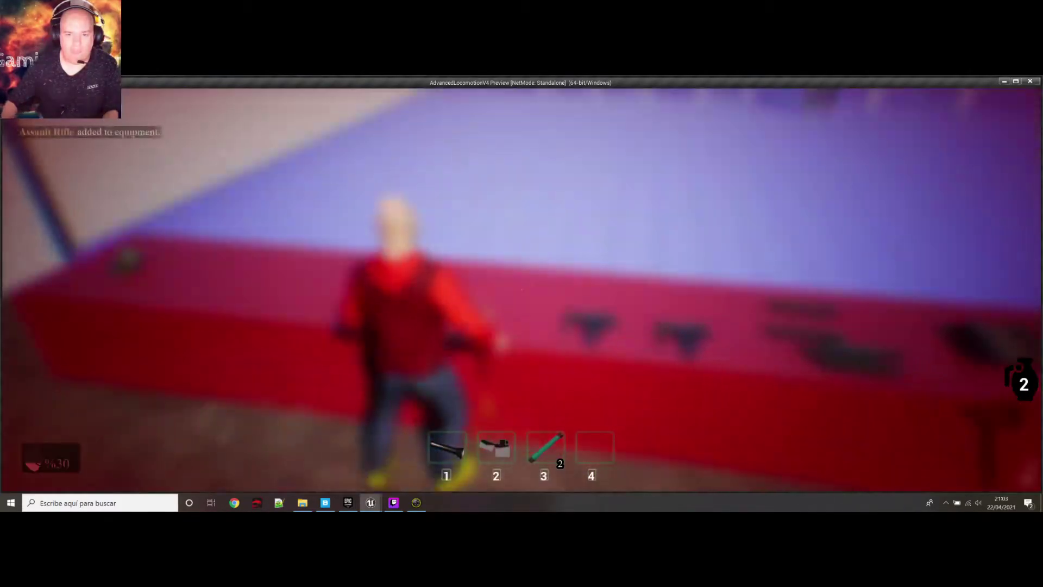
Step: Ready the Assault Rifle, aim it and fire at the attackers beside the red counter
key(space)
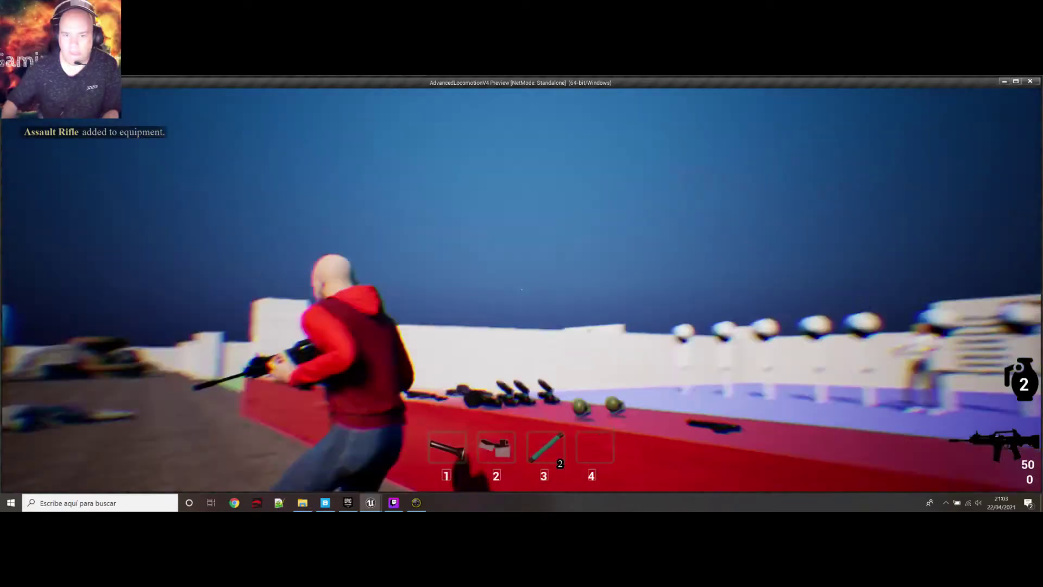
right_click(521, 289)
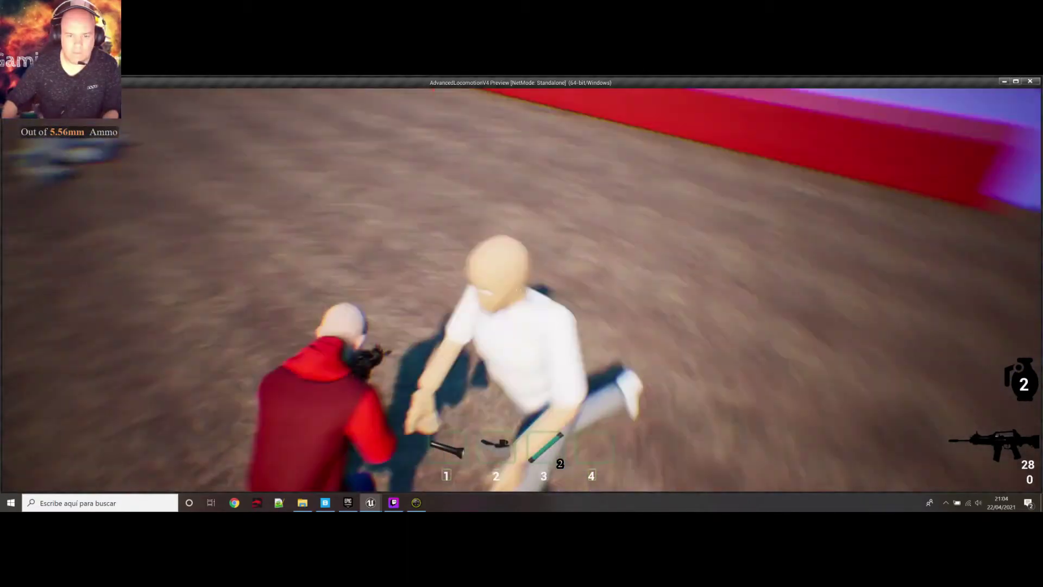
click(522, 290)
click(521, 290)
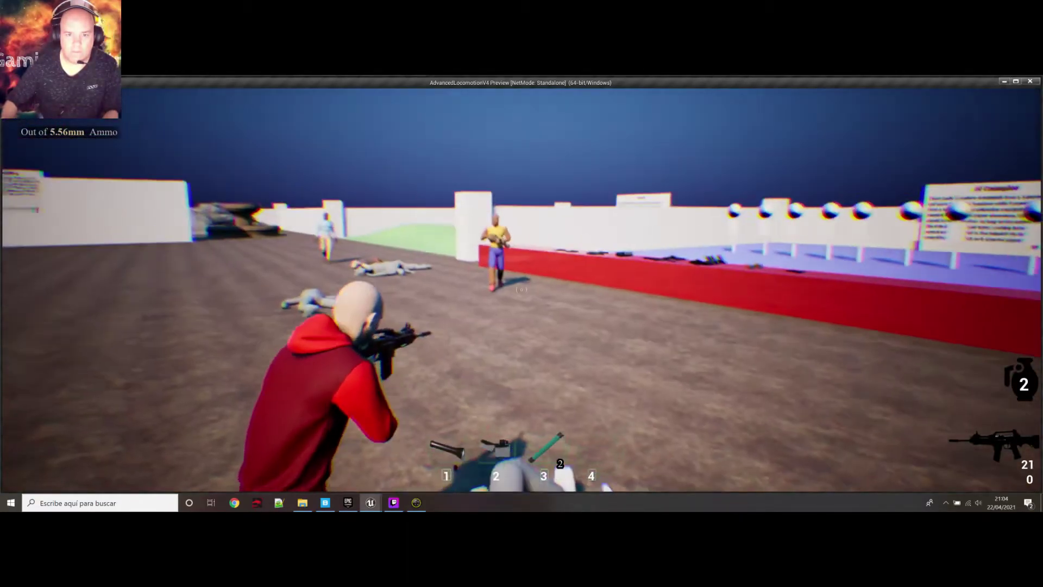
Step: Walk the character along the red counter, collect the 5.56MM Bullets and reload the rifle
key(w)
key(w)
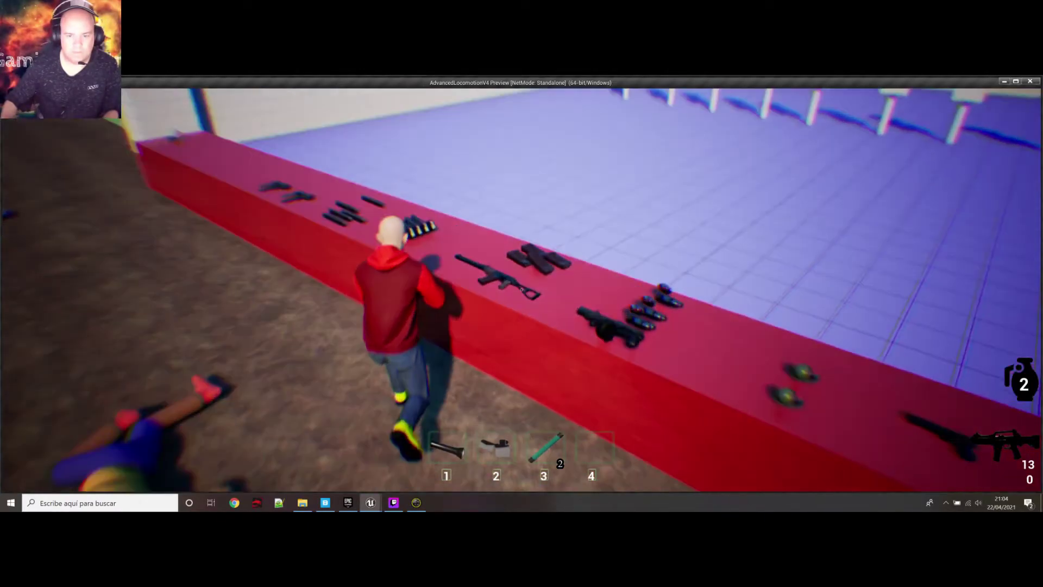
key(w)
key(r)
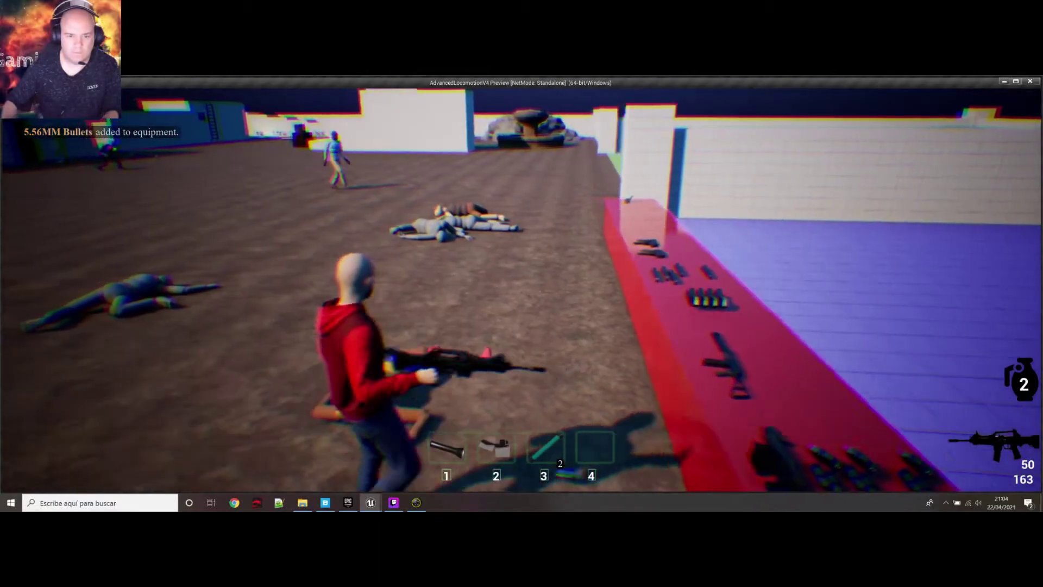
Step: Aim the rifle at the figure walking in the open area and shoot it
key(a)
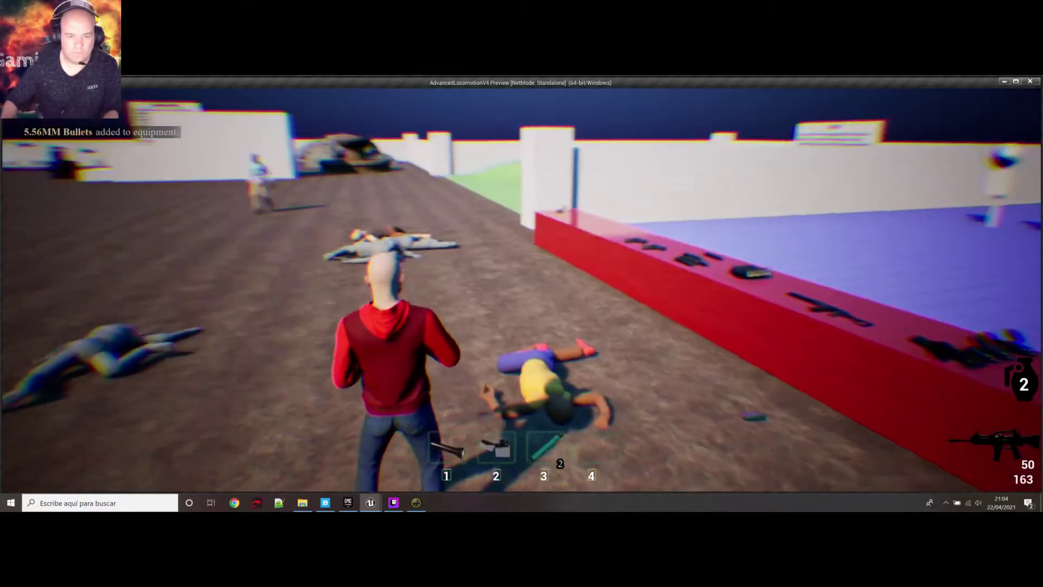
right_click(522, 290)
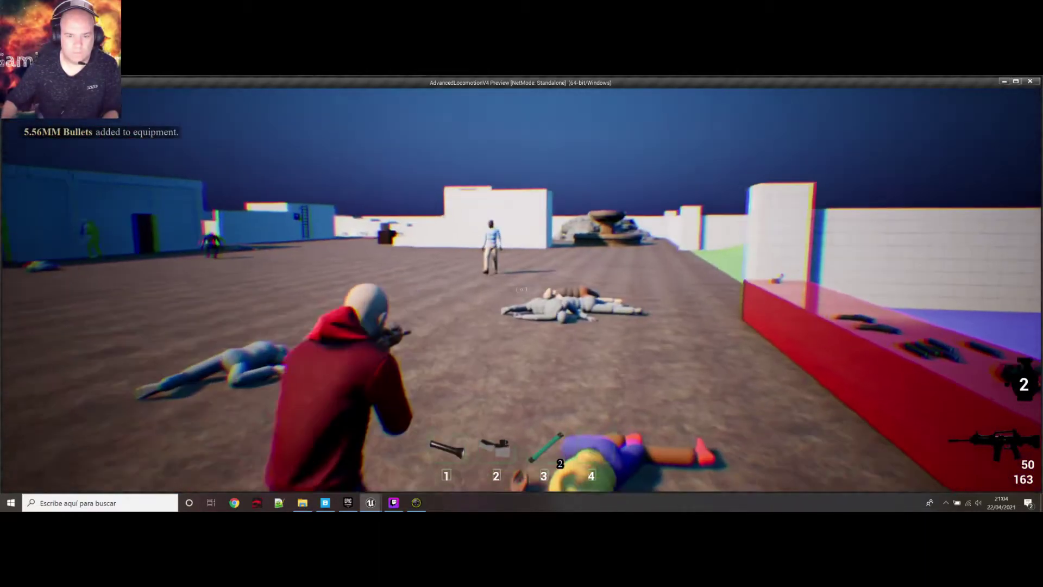
click(522, 289)
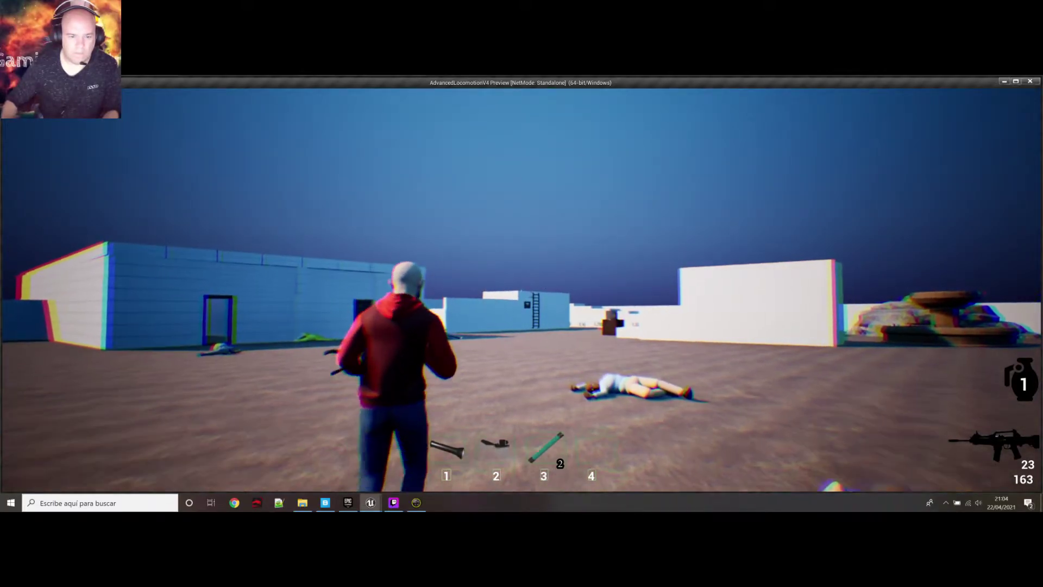
Step: Advance the character to the fountain, firing the rifle at the white block and toward the wagon
key(w)
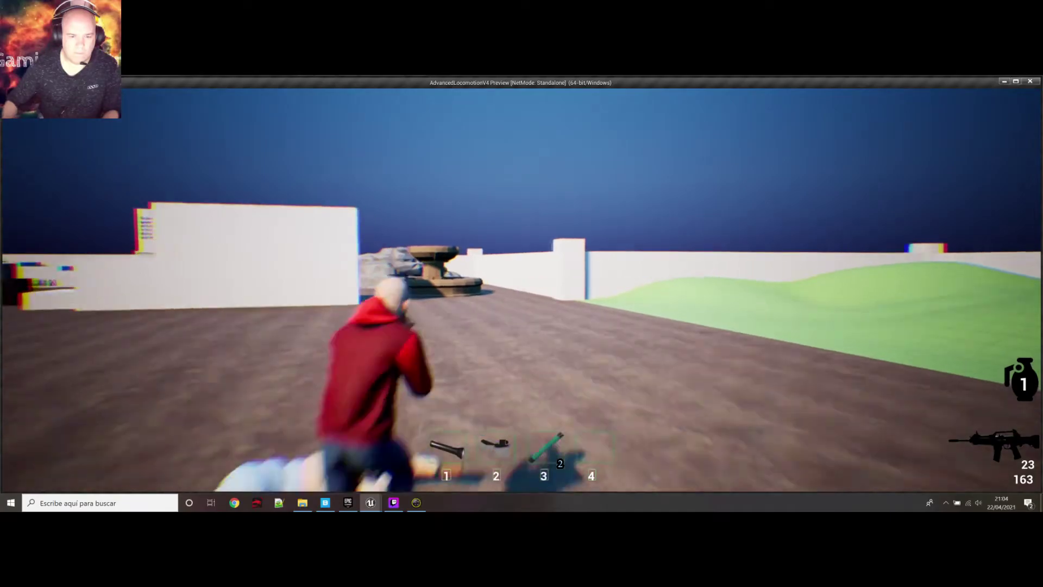
key(w)
click(521, 294)
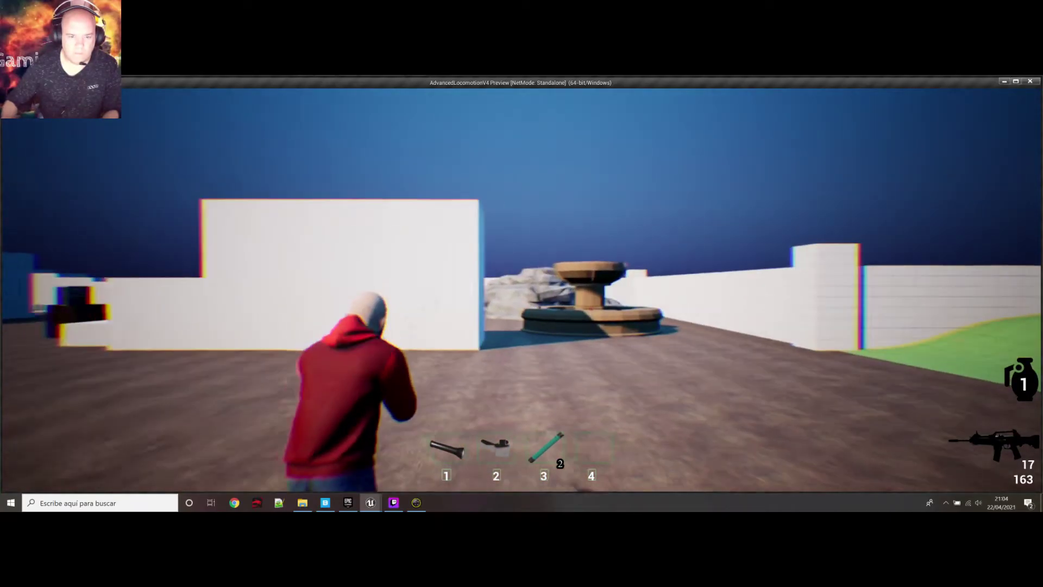
key(w)
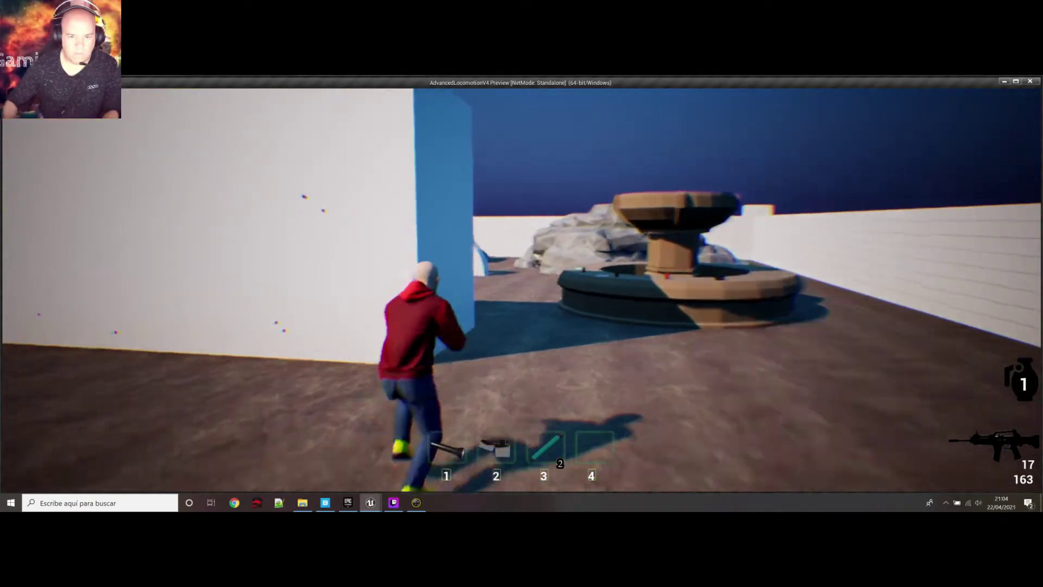
click(522, 293)
click(522, 293)
click(522, 293)
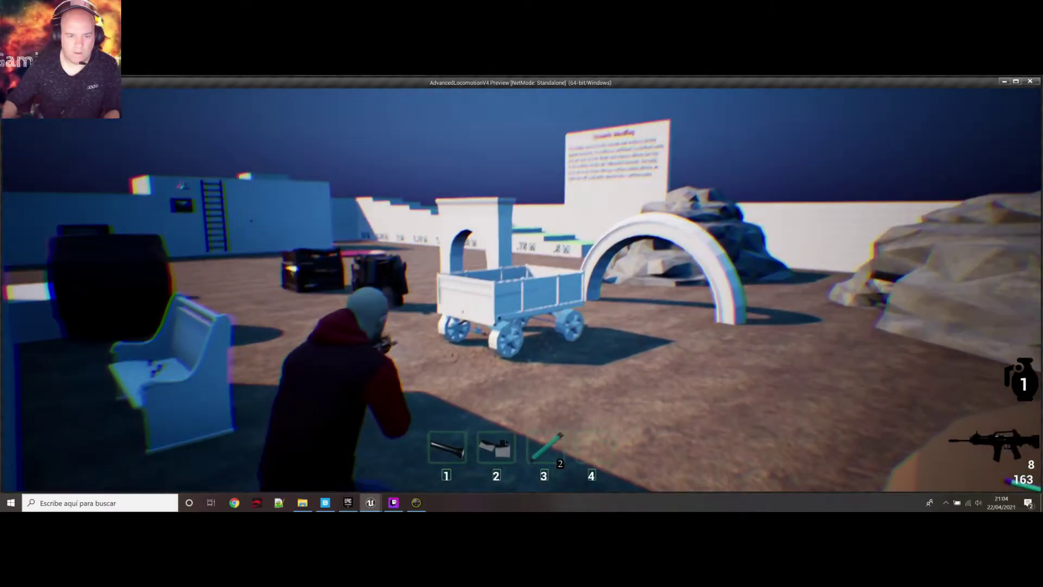
Step: End the play test, set the default pawn class to ALS_HE_CharacterBP_Metahuman_Carl and start a new play test
key(Escape)
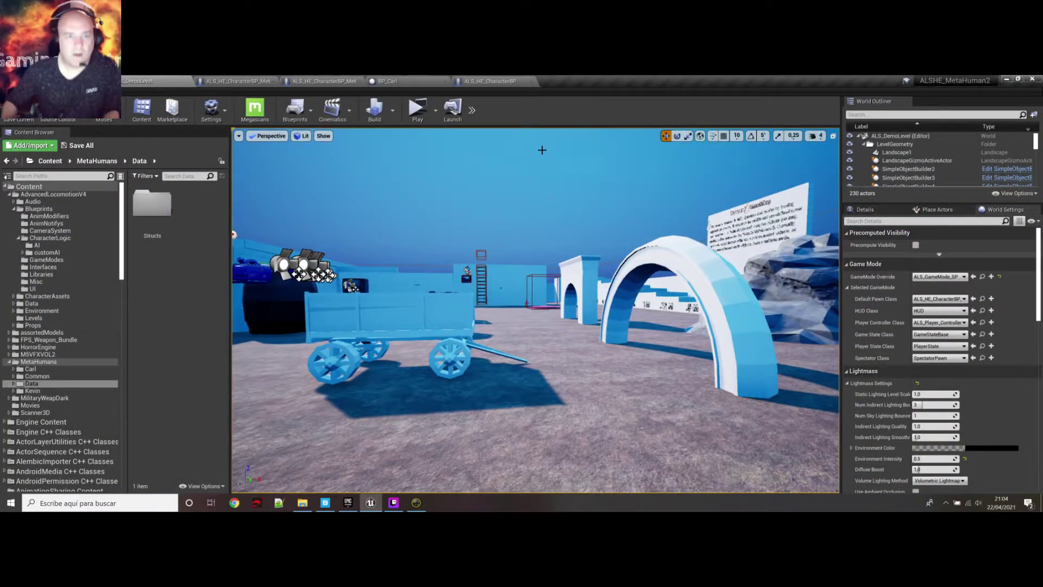
click(961, 299)
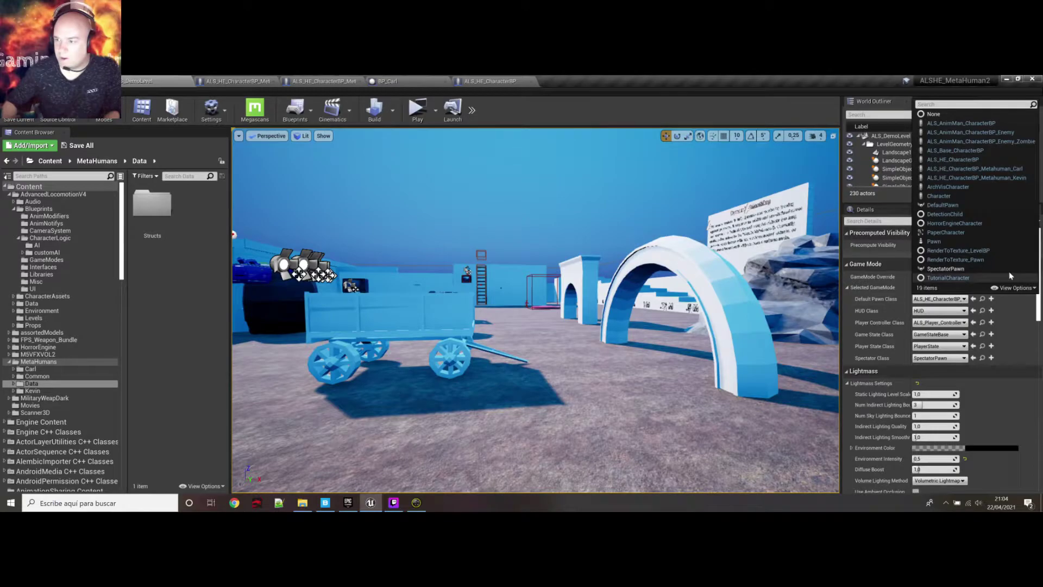
click(1005, 170)
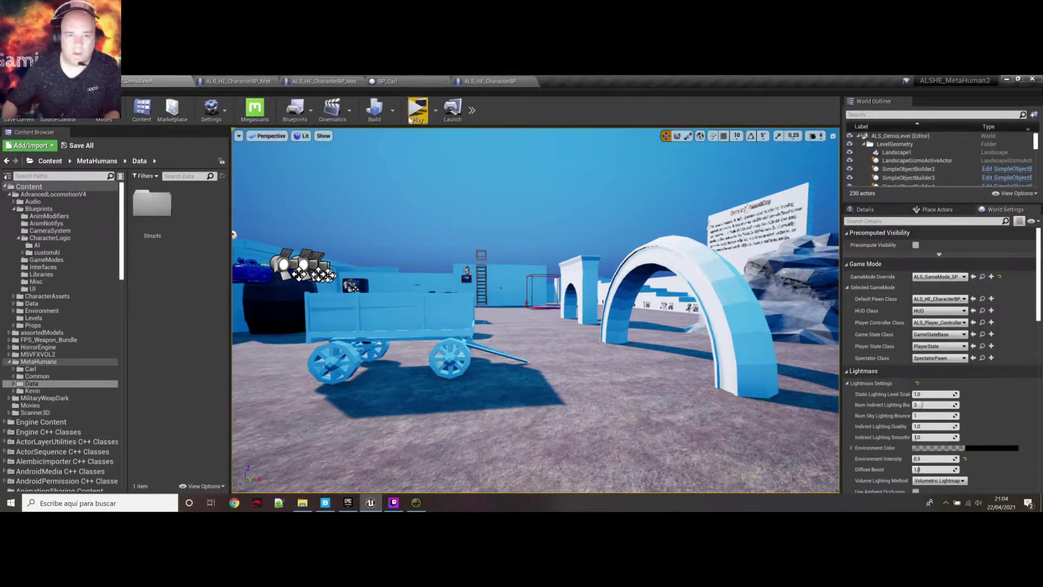
key(alt+p)
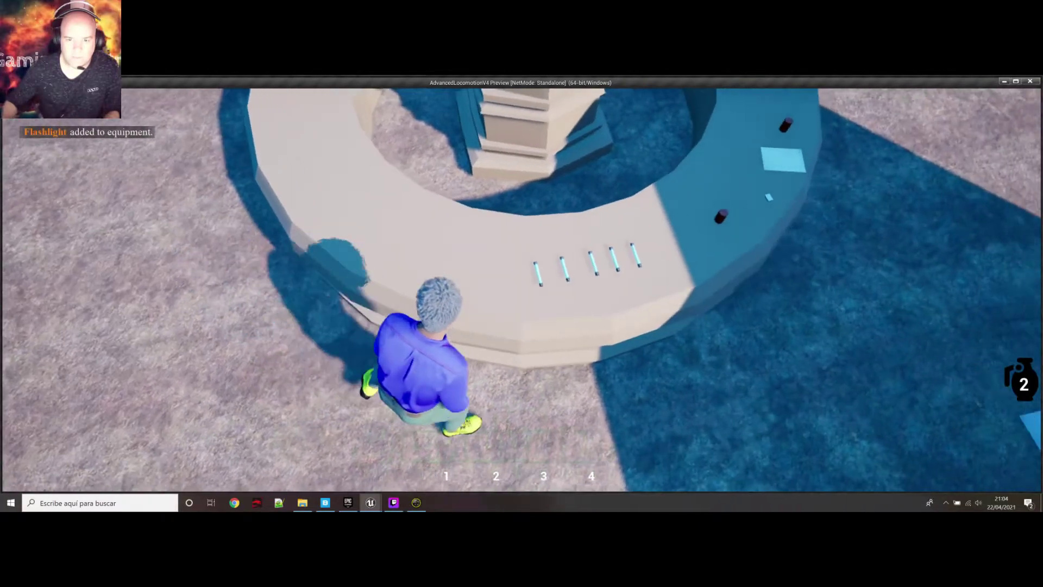
Step: Collect the glowsticks from the fountain rim and walk the character on around the fountain
key(e)
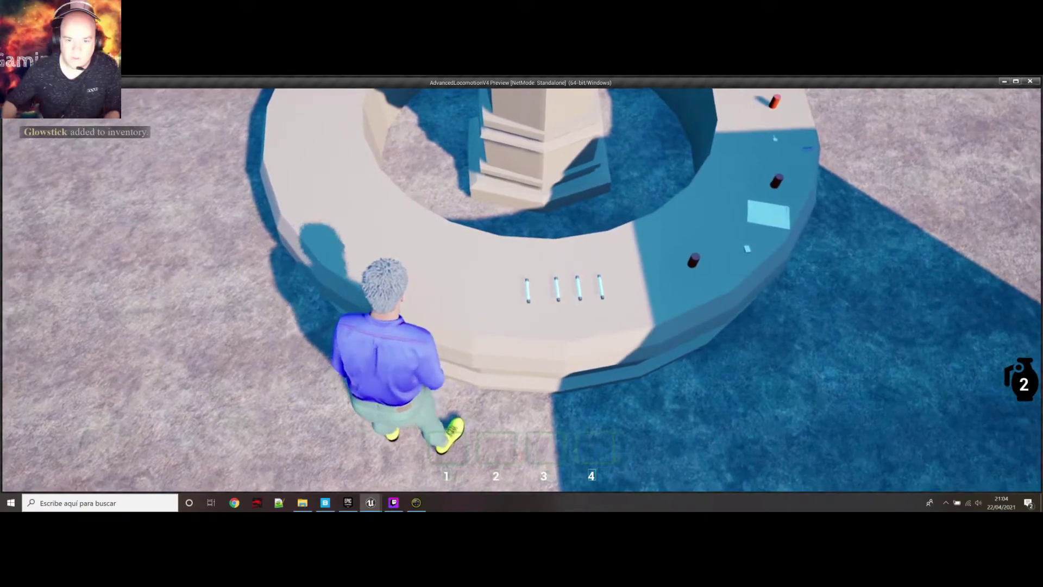
key(e)
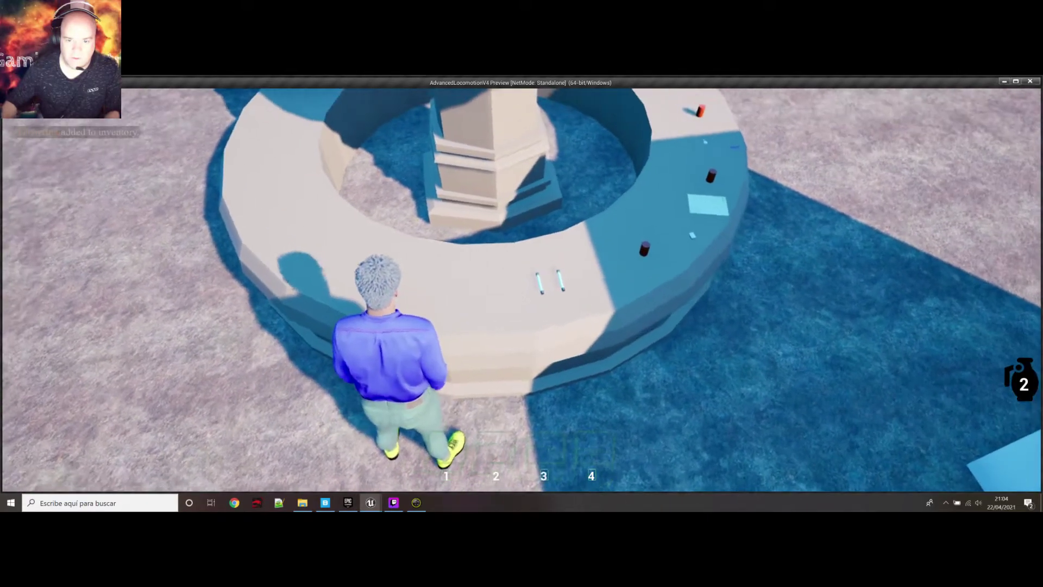
key(e)
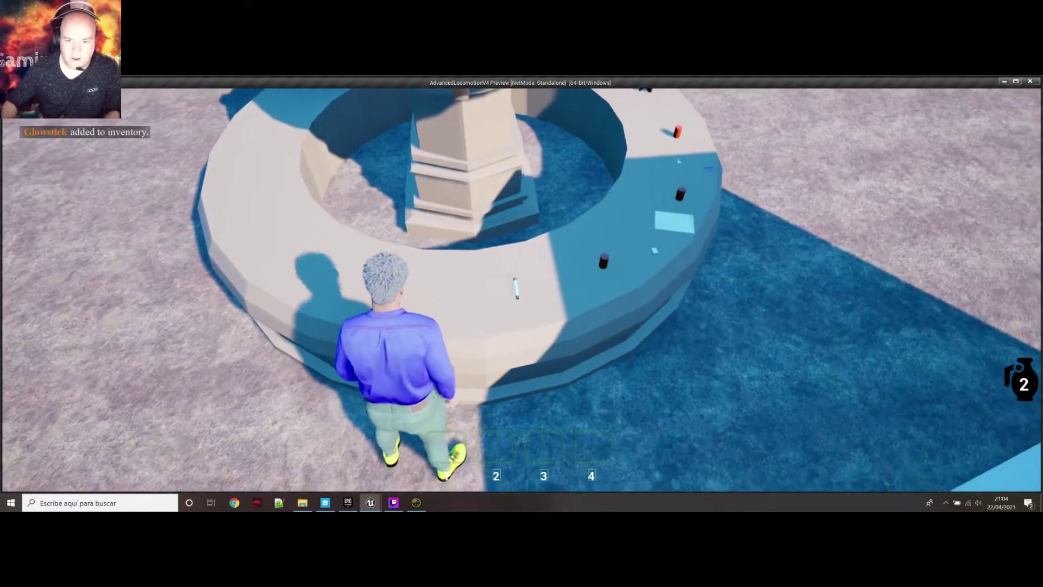
key(e)
key(w)
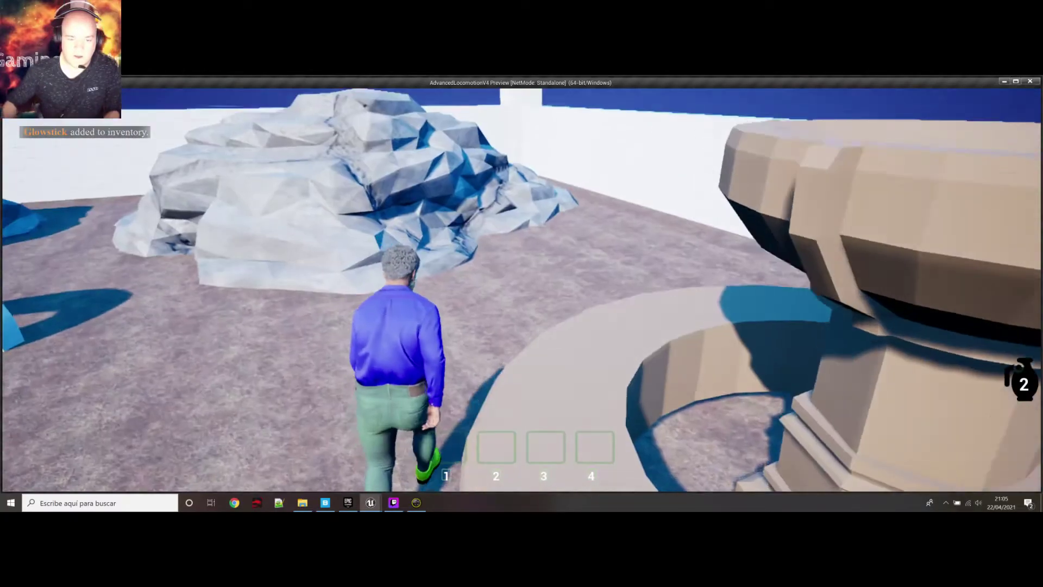
Step: Equip the flashlight from the inventory, try it on the wall near the fountain and end the play test
key(i)
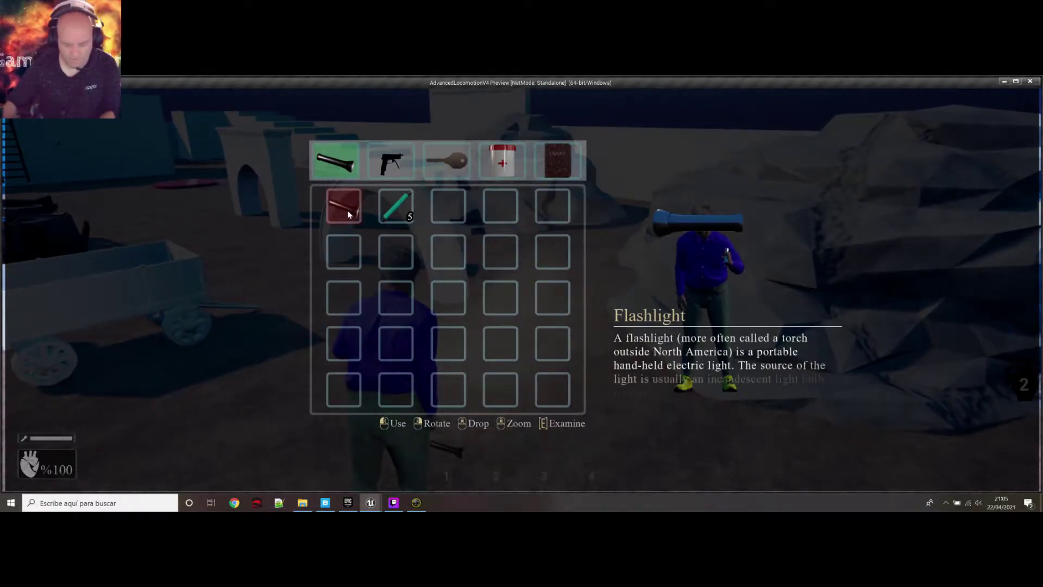
key(i)
key(w)
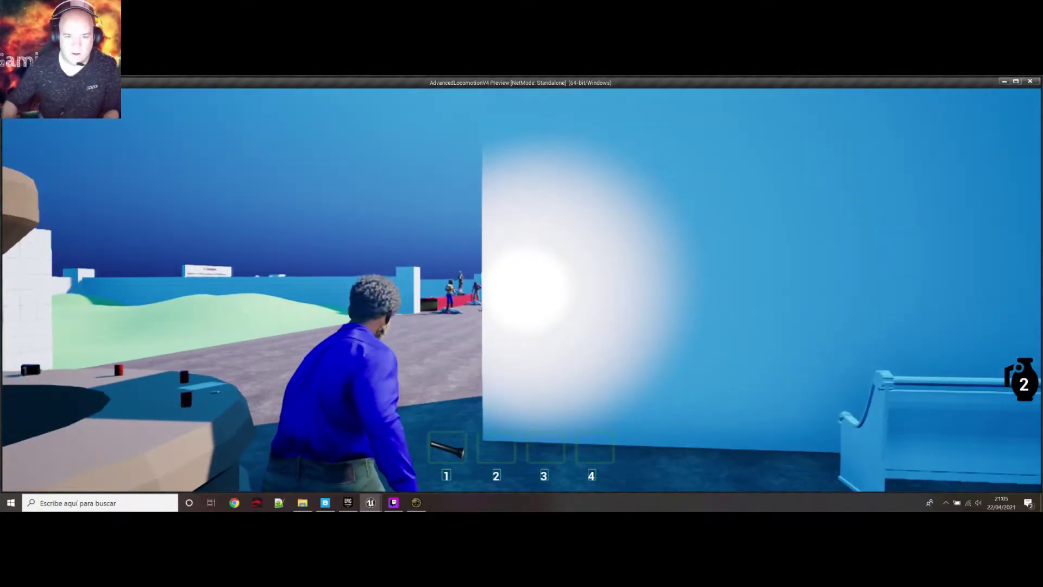
key(w)
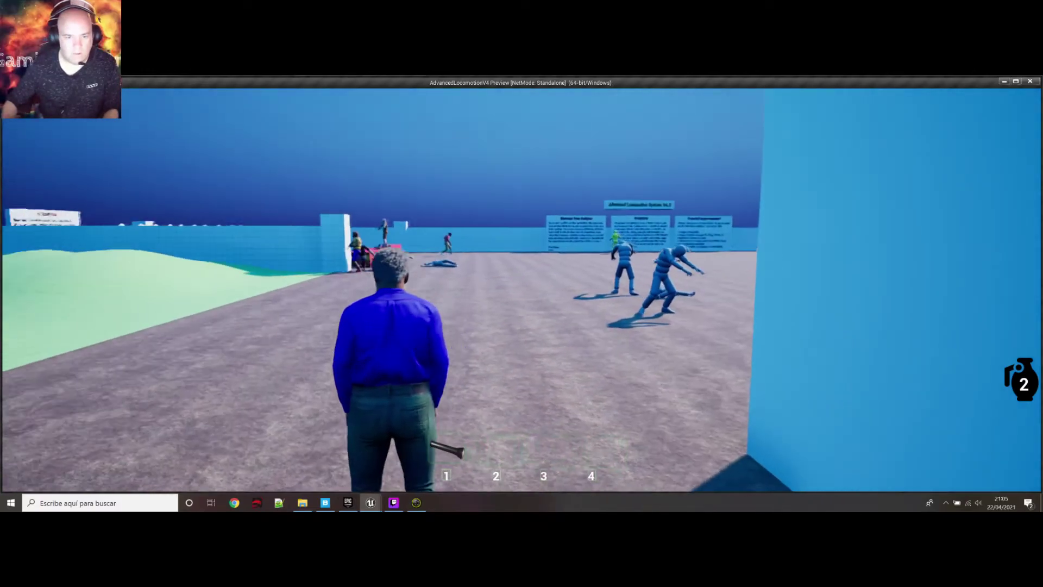
key(Escape)
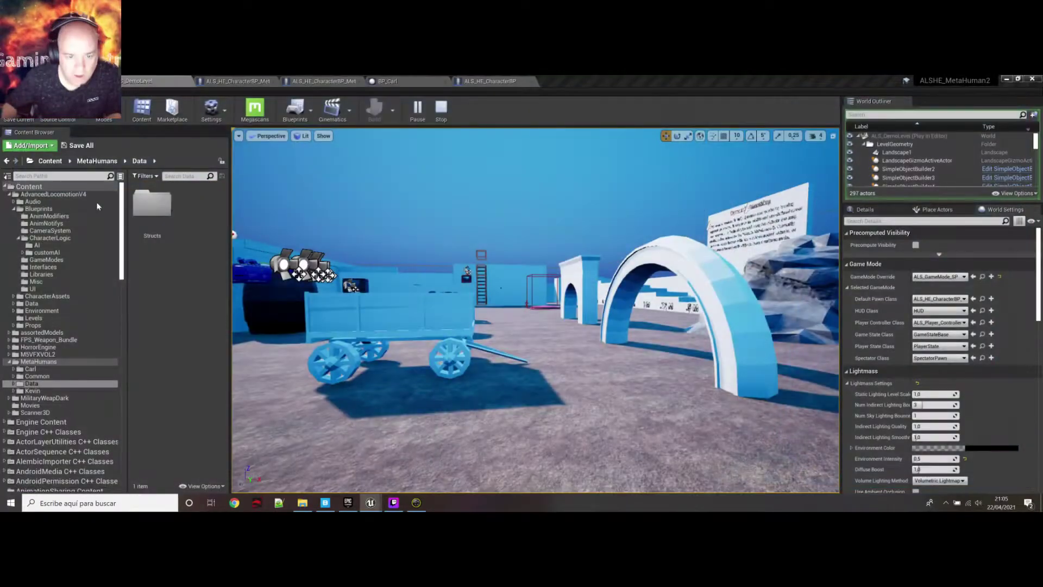
click(1034, 83)
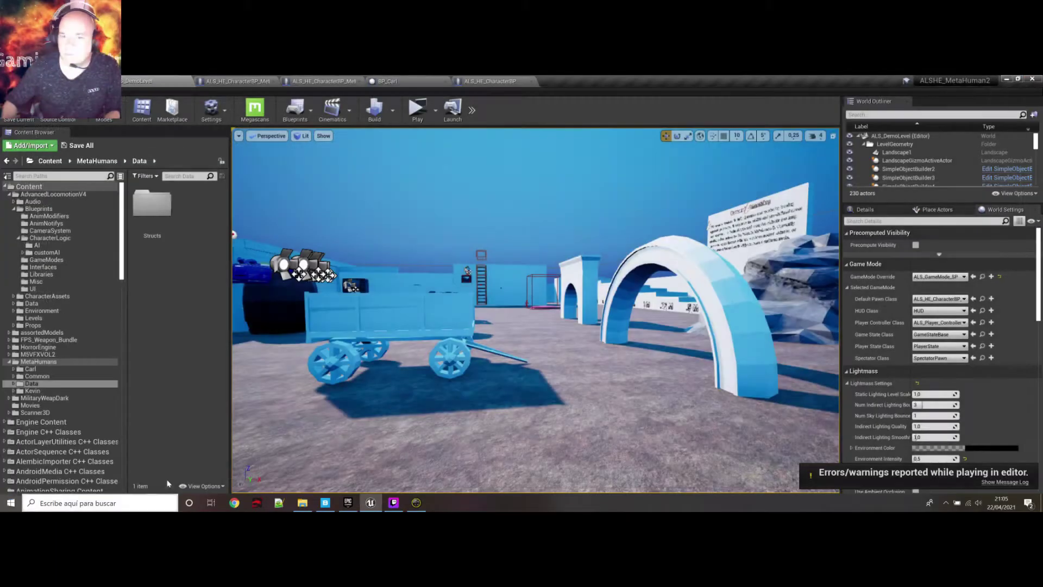
Step: Check the downloaded MetaHumans in Quixel Bridge and return to Unreal Editor to browse the MetaHumans Common and Data folders
click(324, 503)
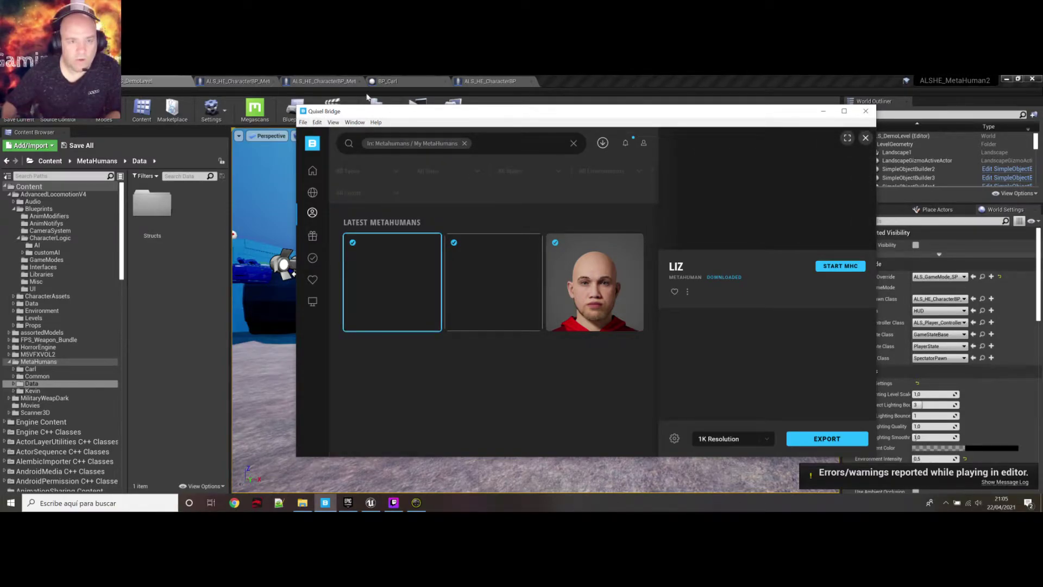
click(620, 76)
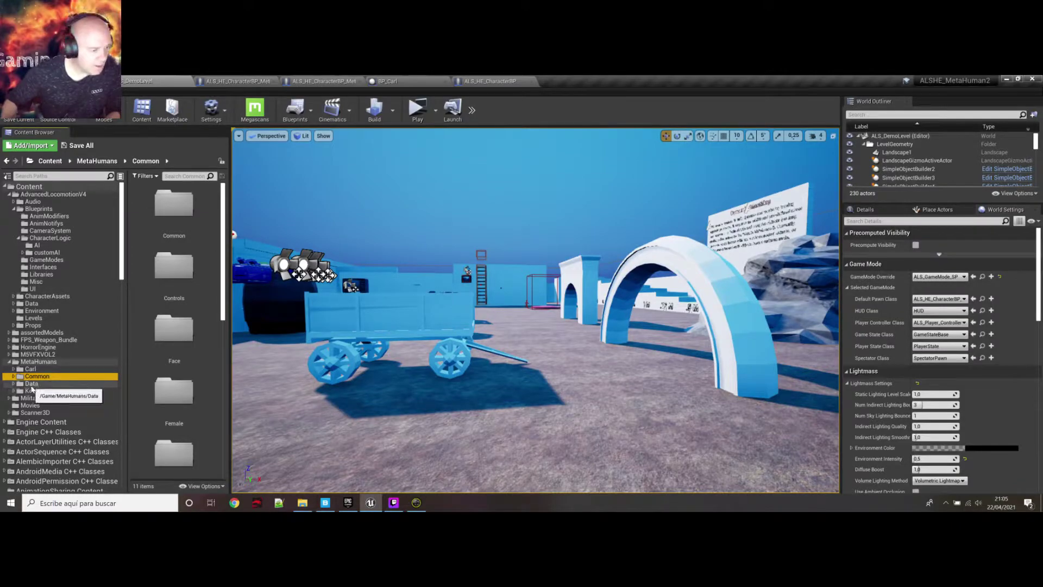
click(28, 384)
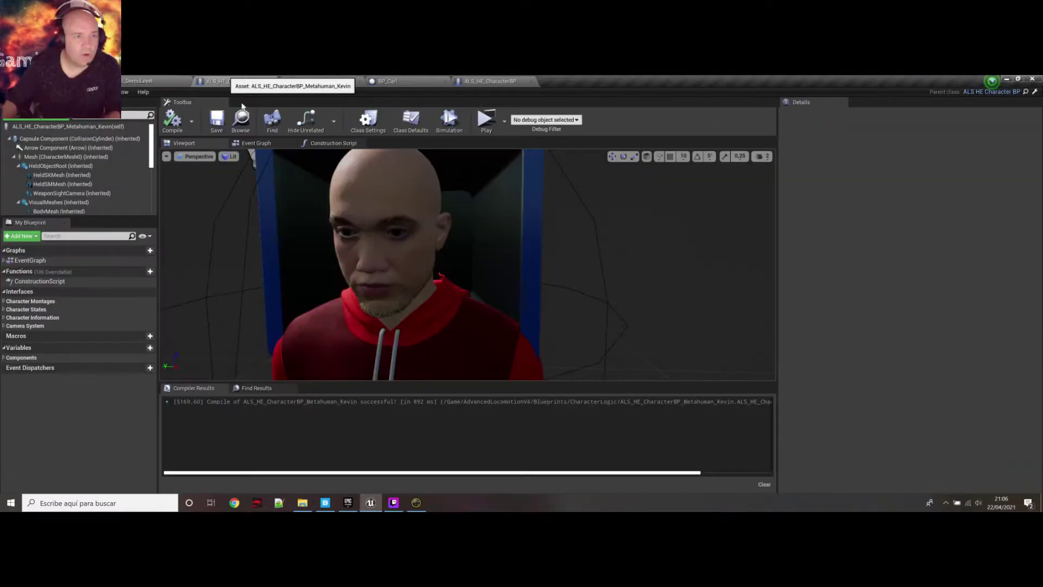
Step: Inspect the Face, Eyelashes, Mustache and Beard components in the ALS_HE_CharacterBP_Metahuman_Kevin blueprint
click(239, 81)
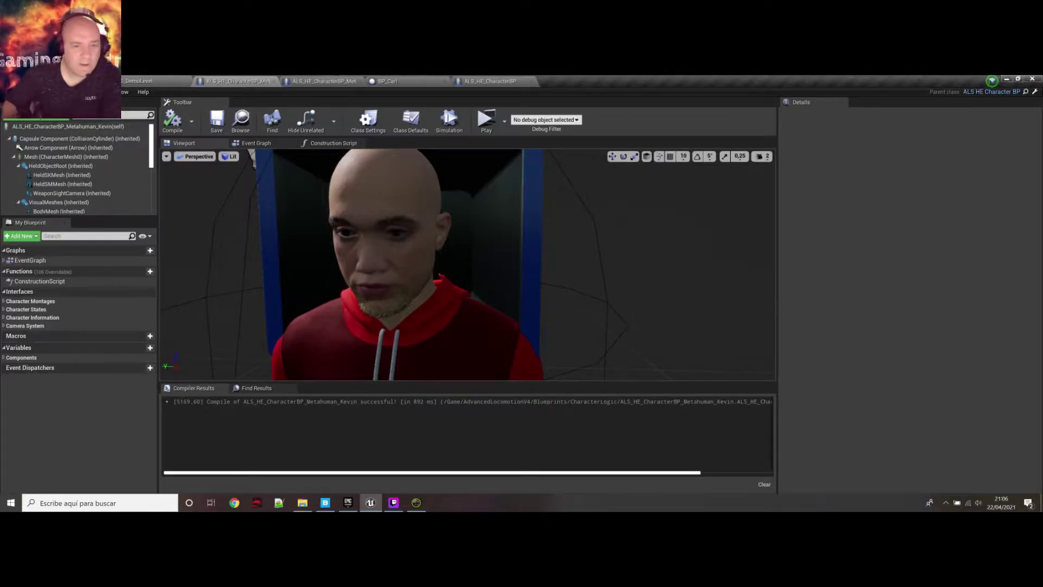
scroll(71, 169, down, 5)
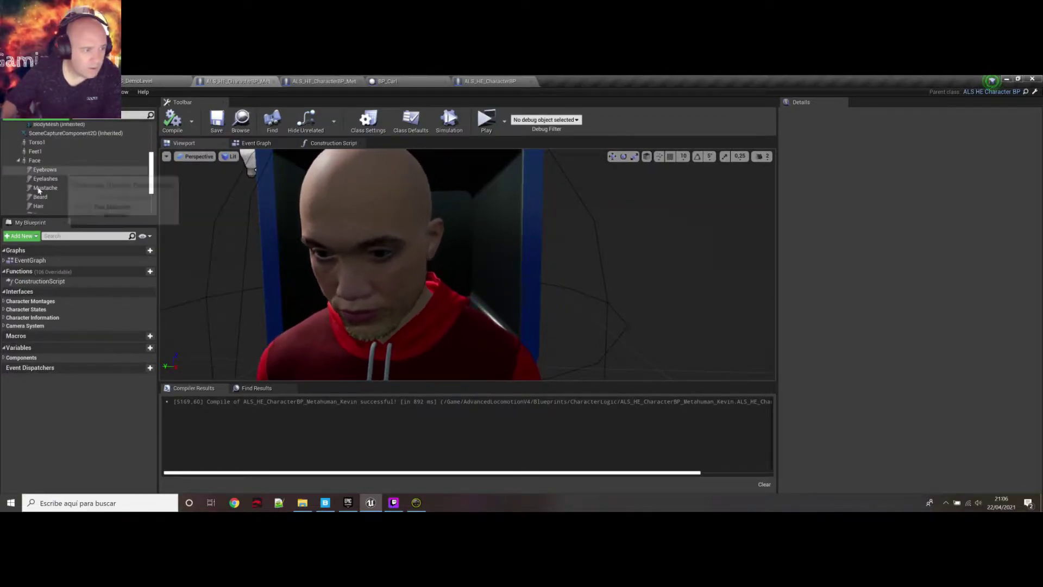
click(32, 161)
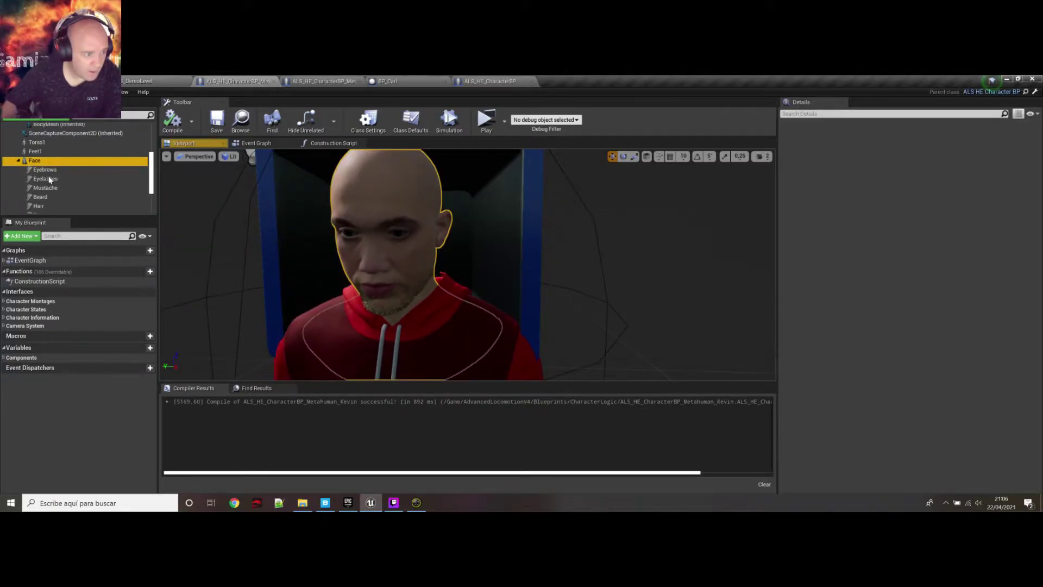
click(50, 179)
click(52, 187)
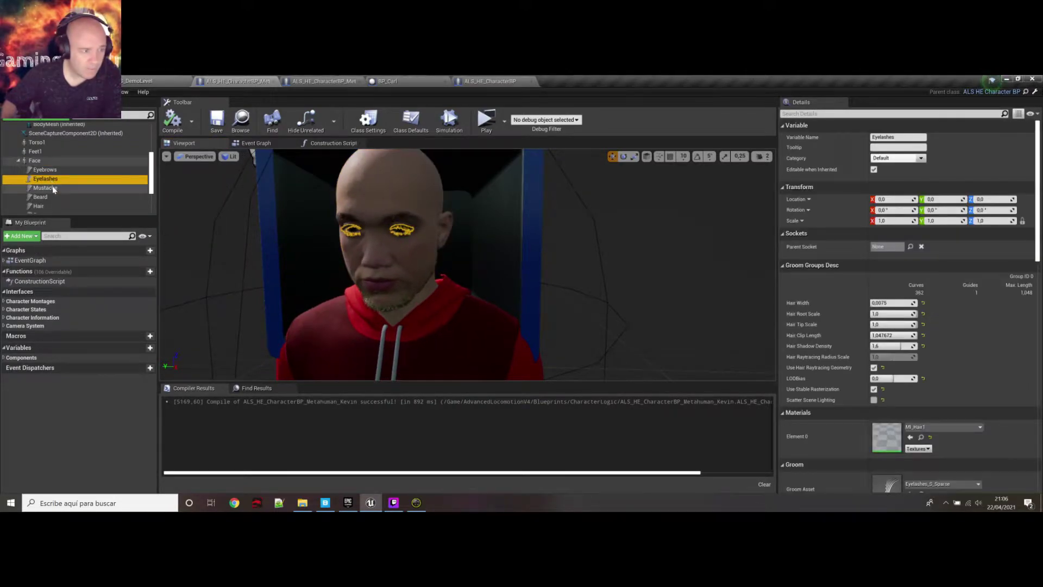
click(52, 196)
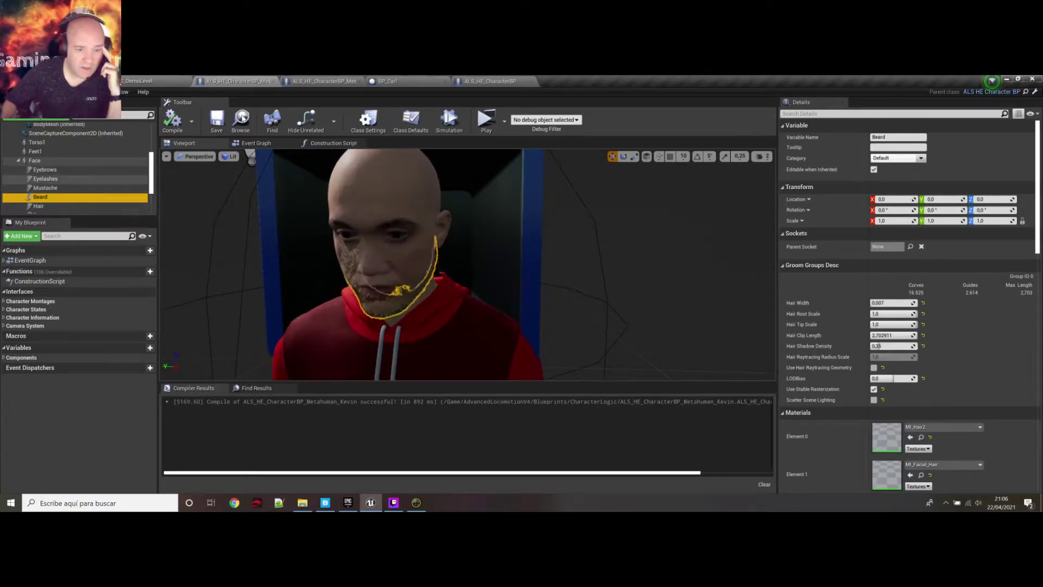
Step: Inspect the hair and beard grooms and their materials on the character in the ALS_HE_CharacterBP_Metahuman_Carl blueprint
click(297, 80)
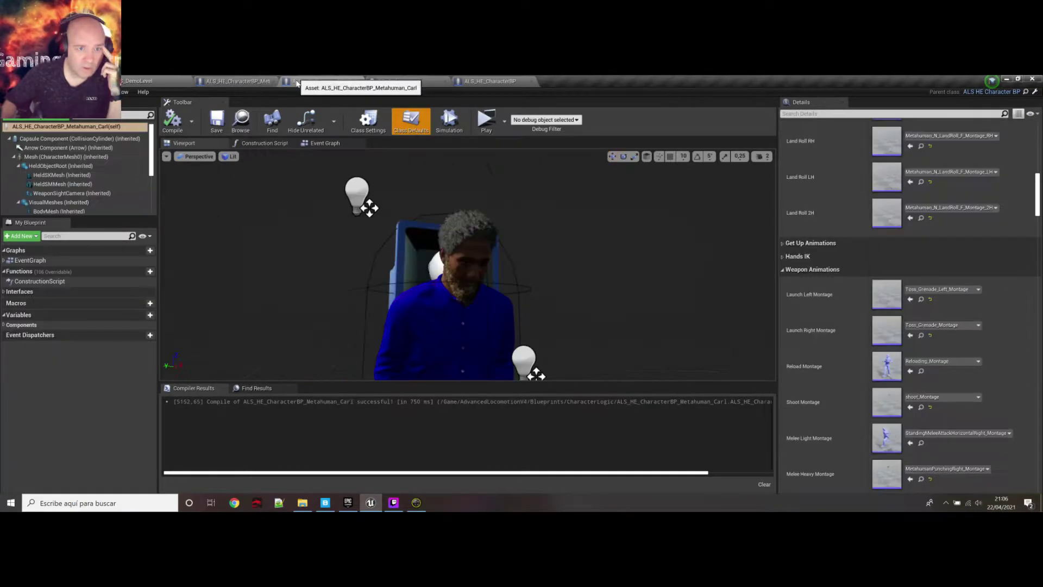
click(474, 238)
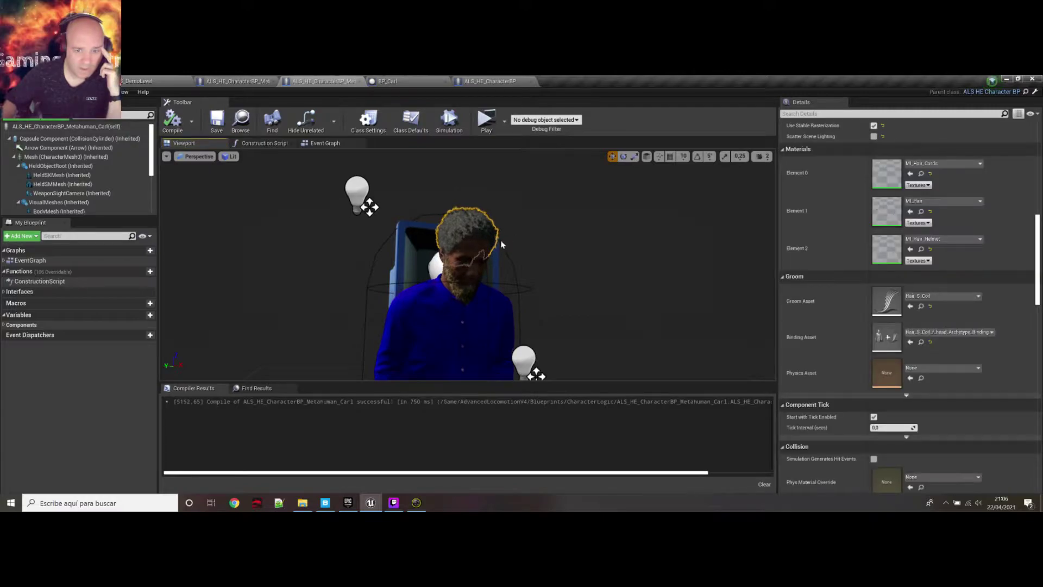
click(466, 283)
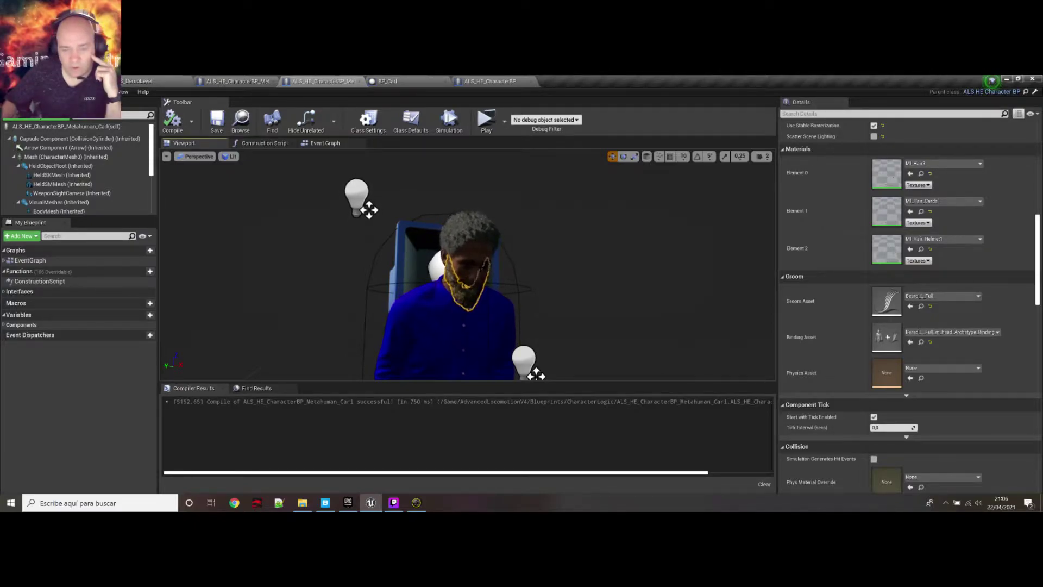
click(467, 228)
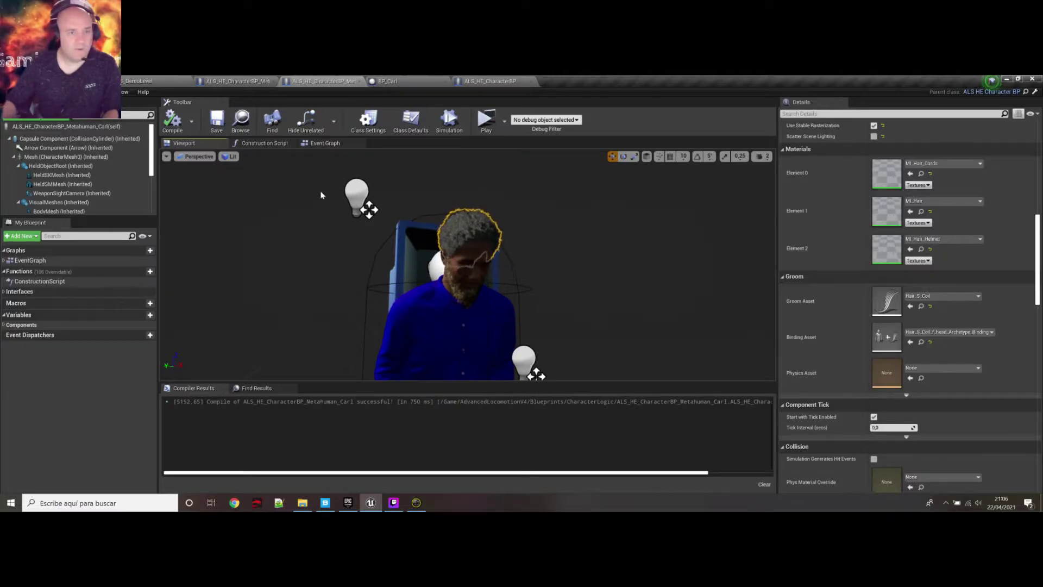
Step: Return to the demo level, switch to Quixel Bridge and export the Liz MetaHuman to Unreal Engine at 1K resolution
click(172, 83)
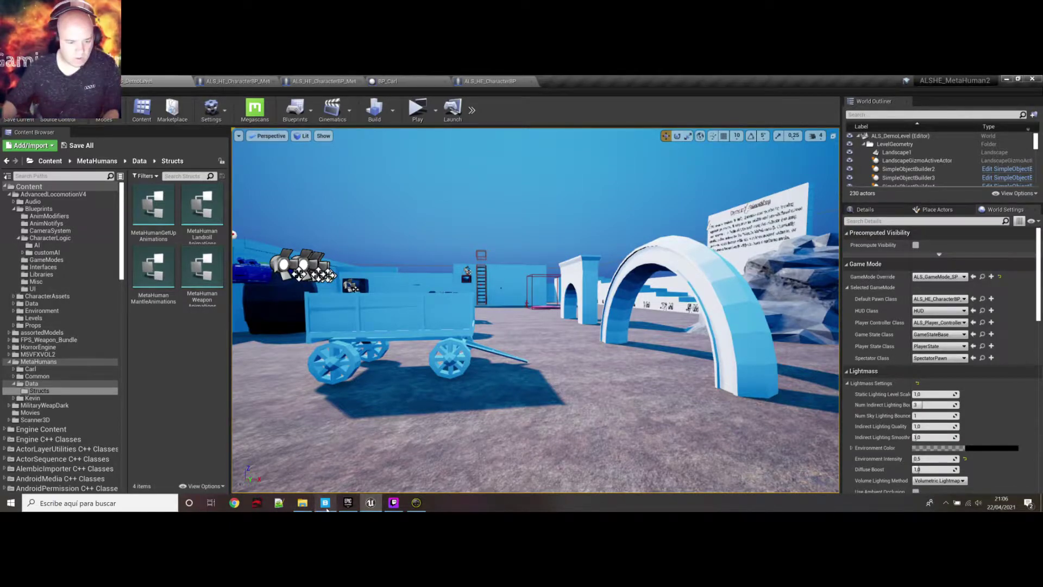
mouse_move(326, 508)
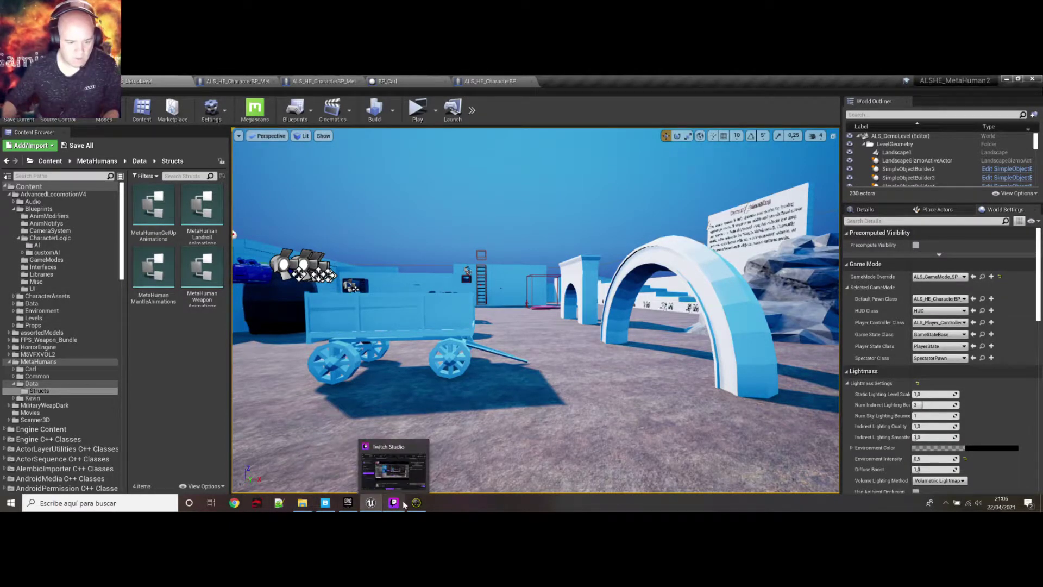
click(331, 507)
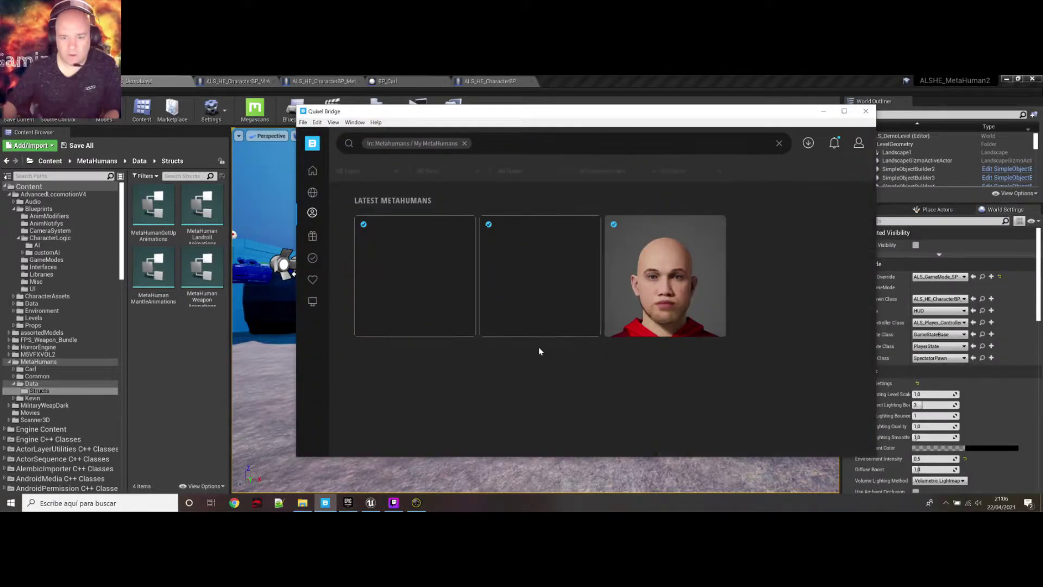
click(434, 306)
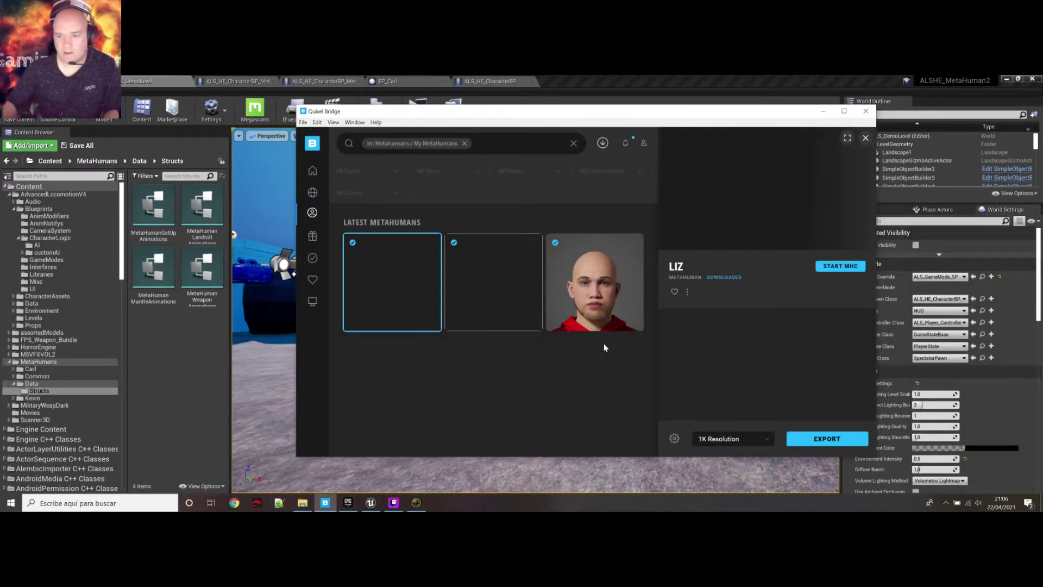
click(817, 444)
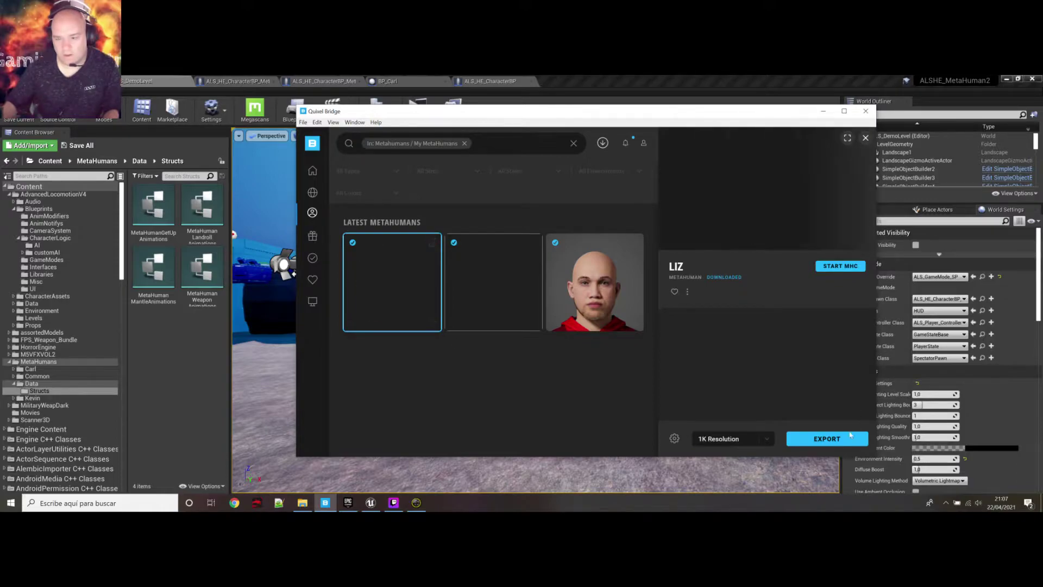
click(828, 441)
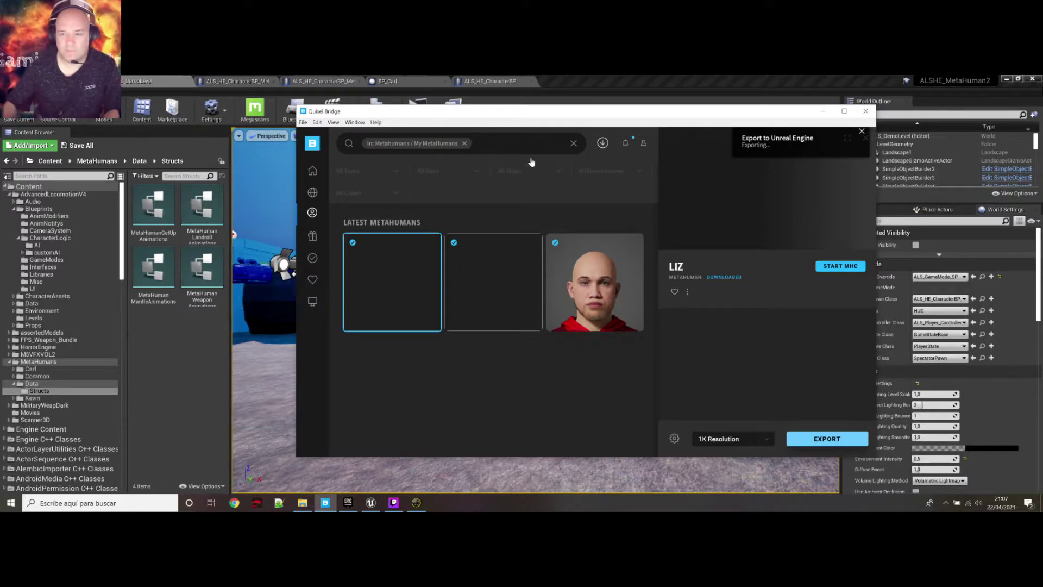
Step: Check the stream status in Twitch Studio and return to Unreal Editor
click(394, 502)
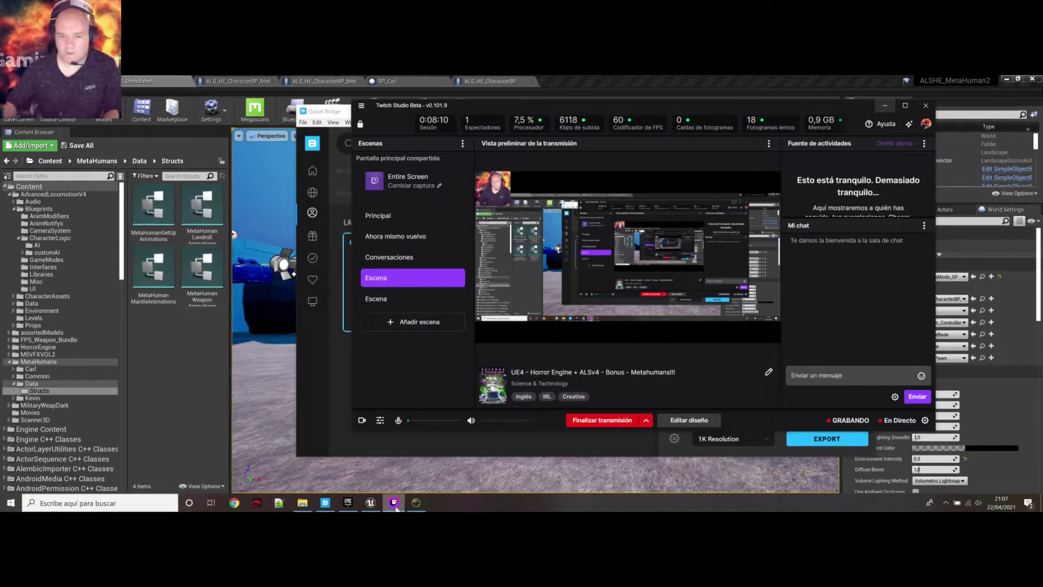
click(395, 503)
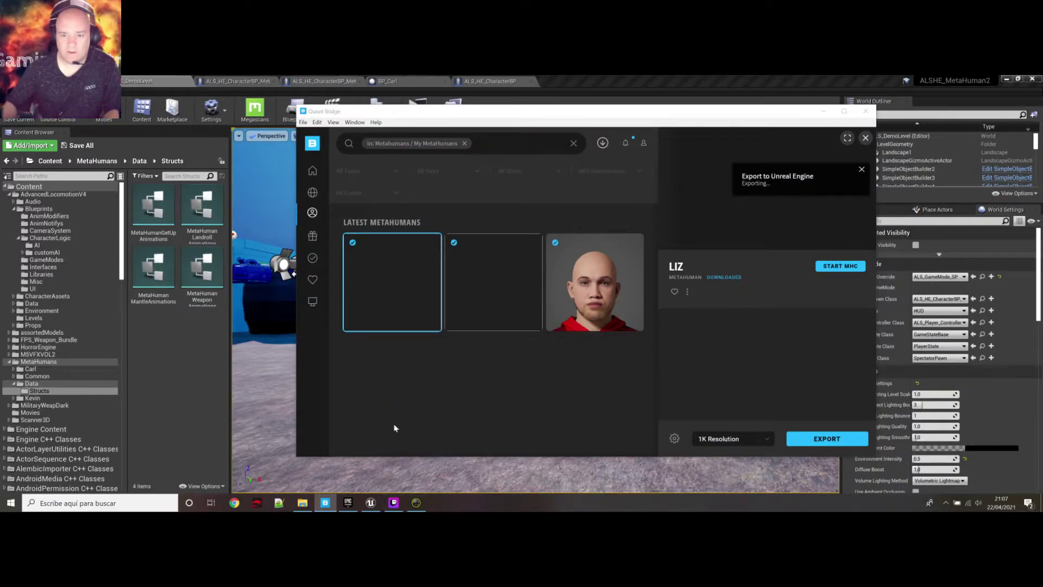
click(361, 465)
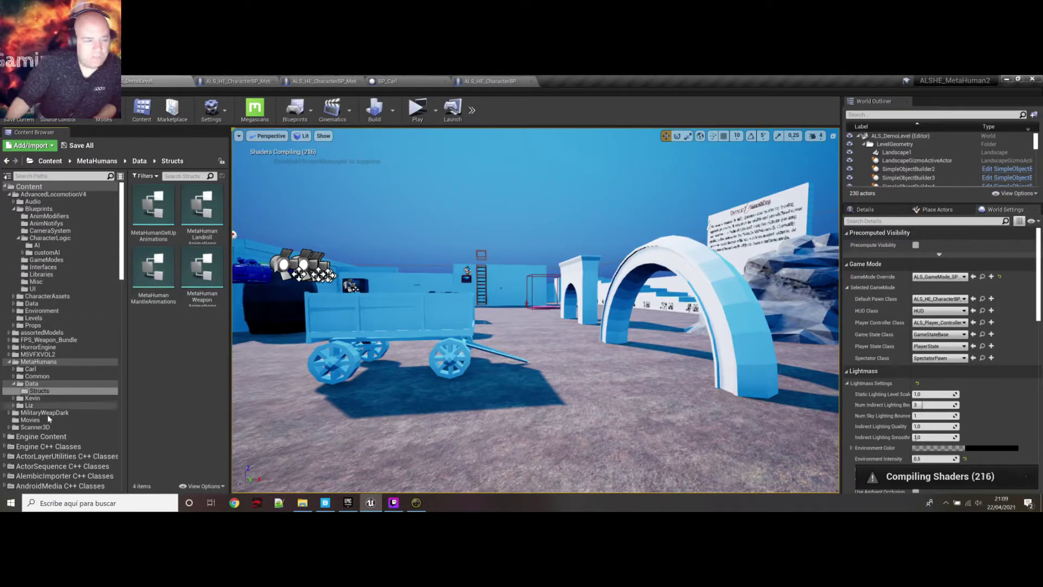
Step: Open the BP_Liz blueprint from the MetaHumans Liz folder and close the BP_Carl blueprint
click(29, 405)
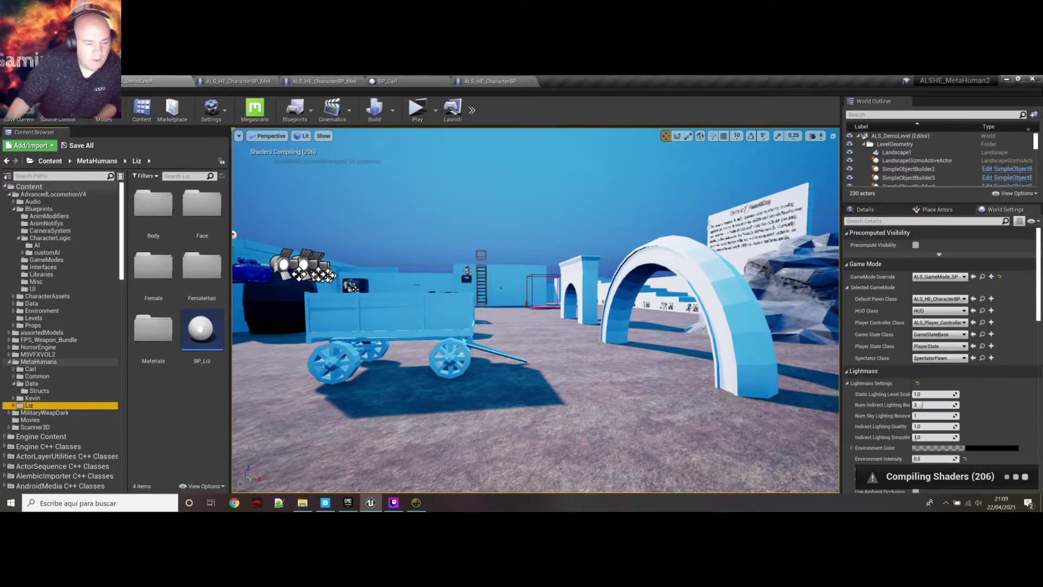
double_click(206, 331)
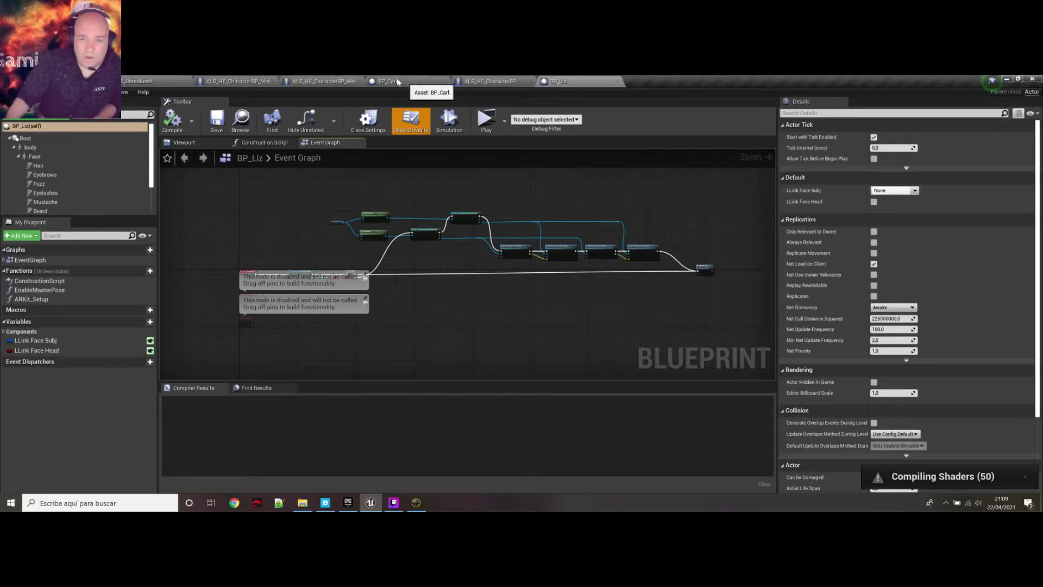
click(447, 82)
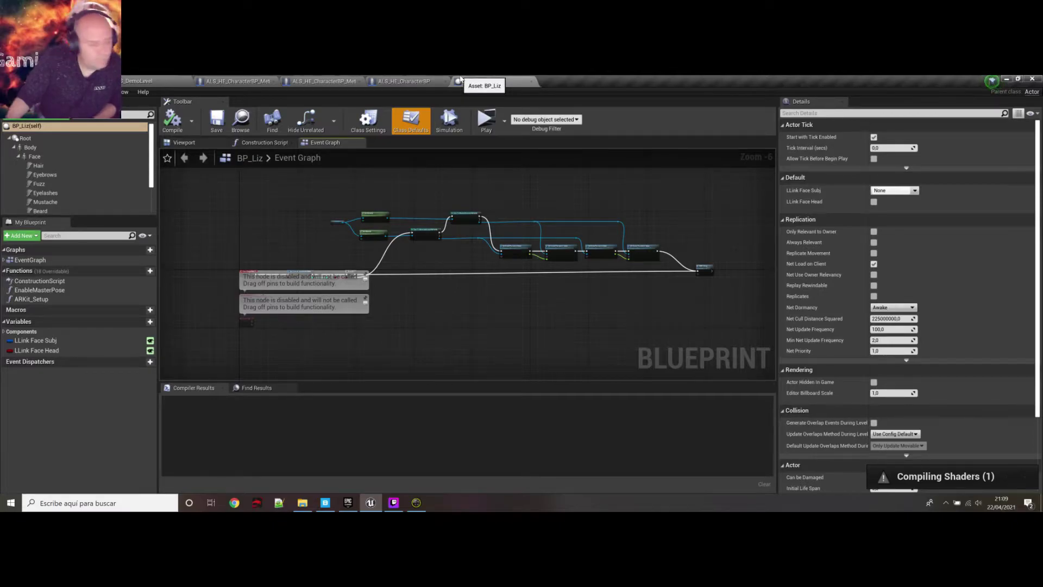
Step: Show the Liz model of the BP_Liz blueprint in 3D and view it close up from the front
click(183, 142)
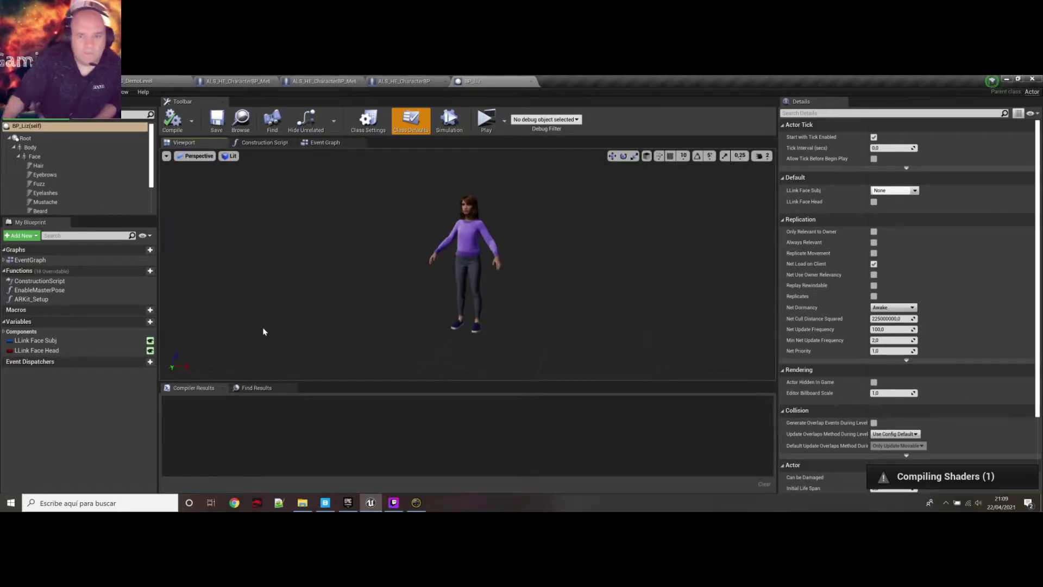
drag(353, 252, 414, 244)
key(a)
key(w)
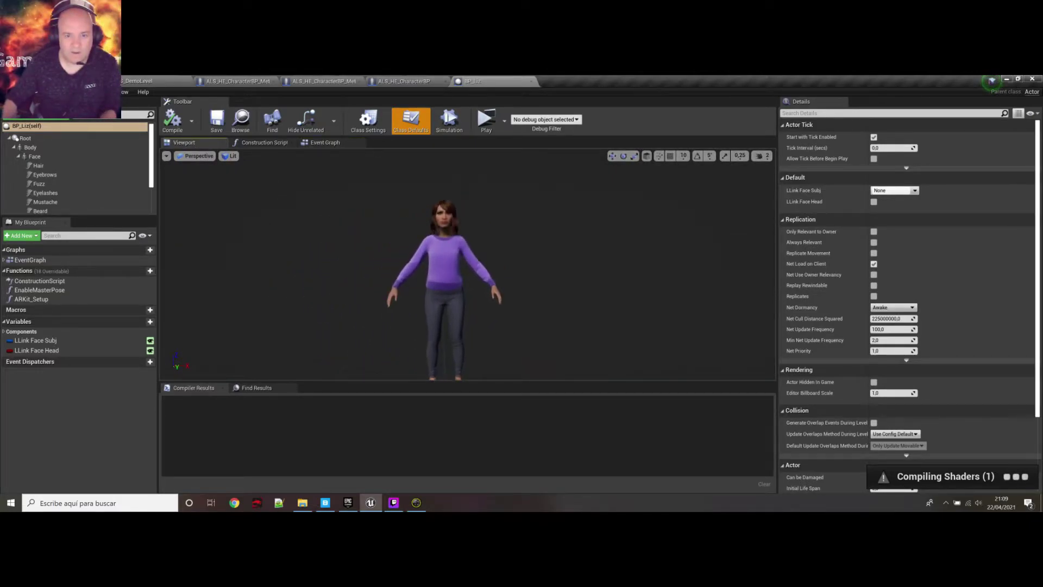
Step: Examine Liz's face, hair and purple sweater in the BP_Liz viewport from several distances and angles
key(w)
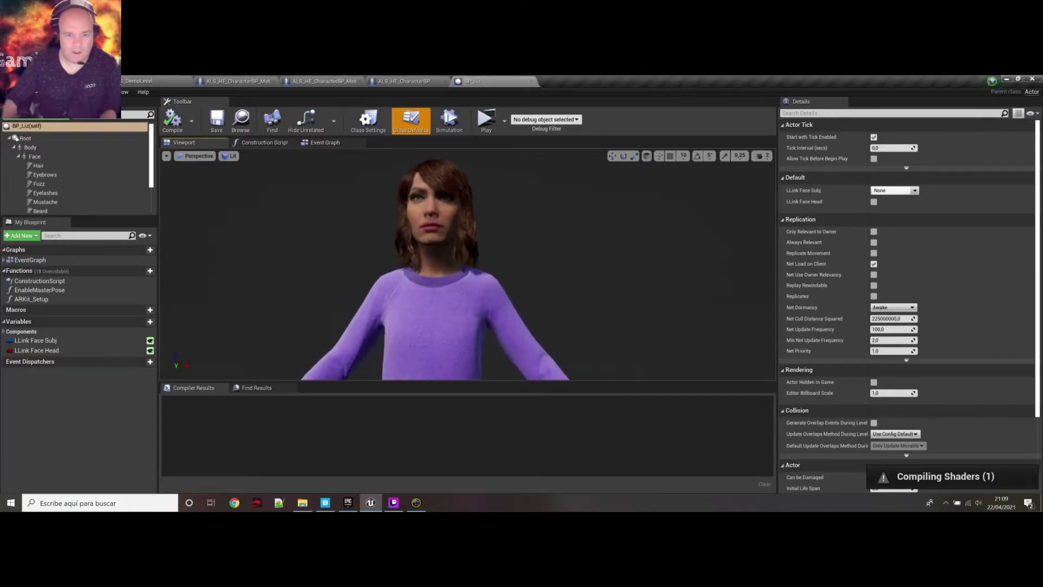
key(w)
key(e)
key(w)
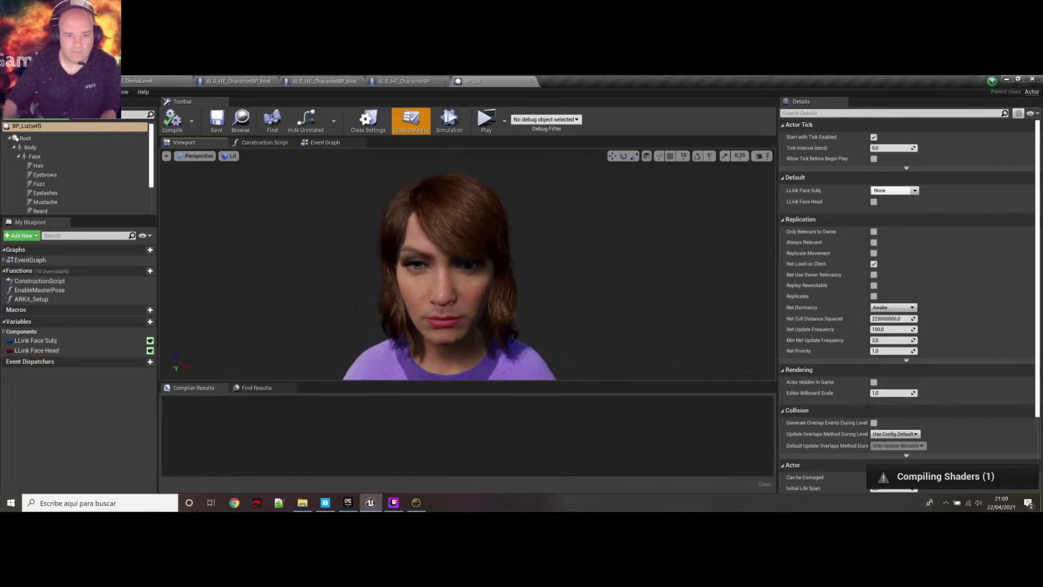
key(q)
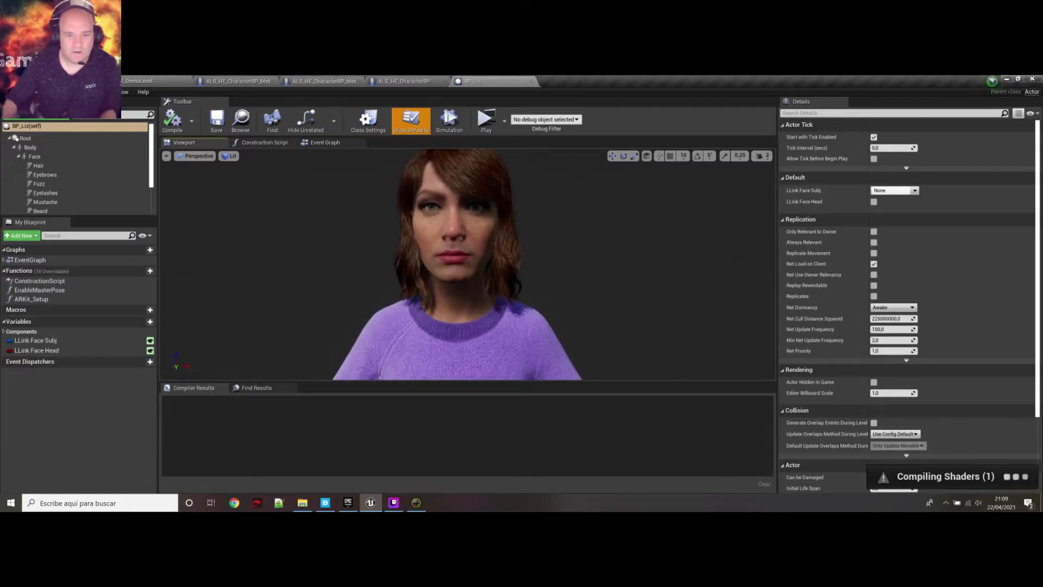
key(s)
key(d)
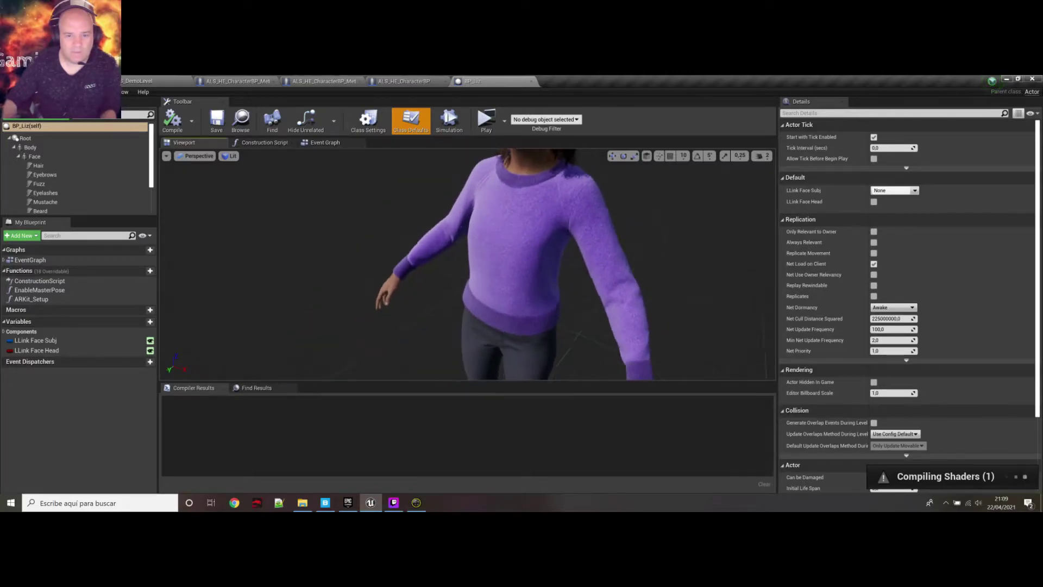
key(a)
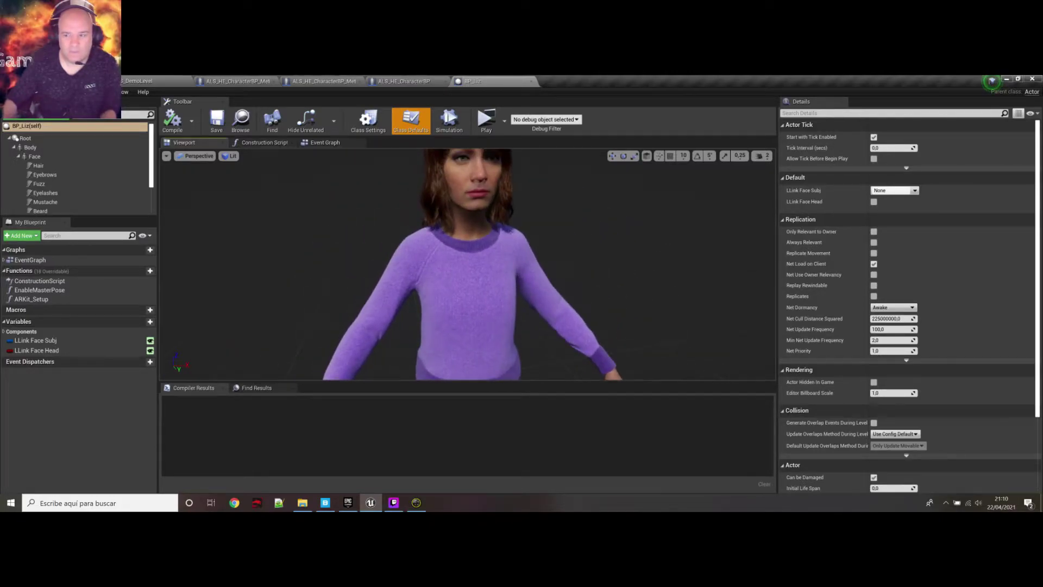
key(d)
key(s)
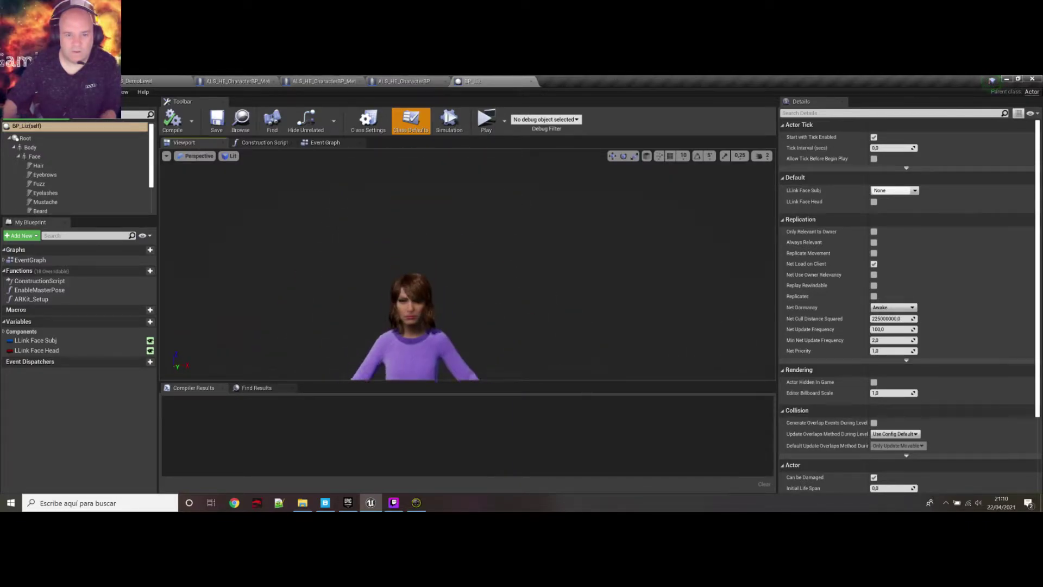
key(w)
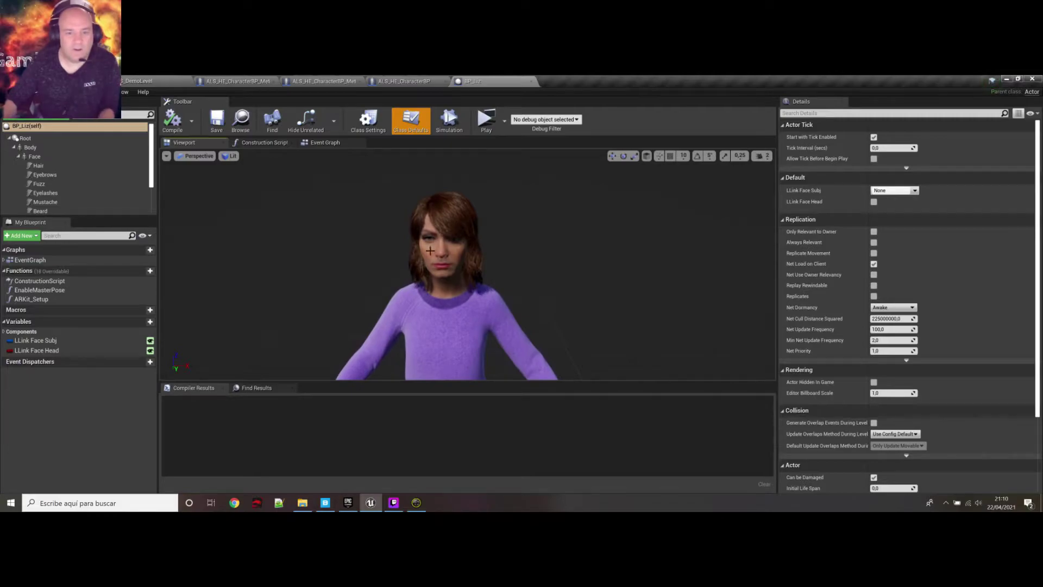
key(s)
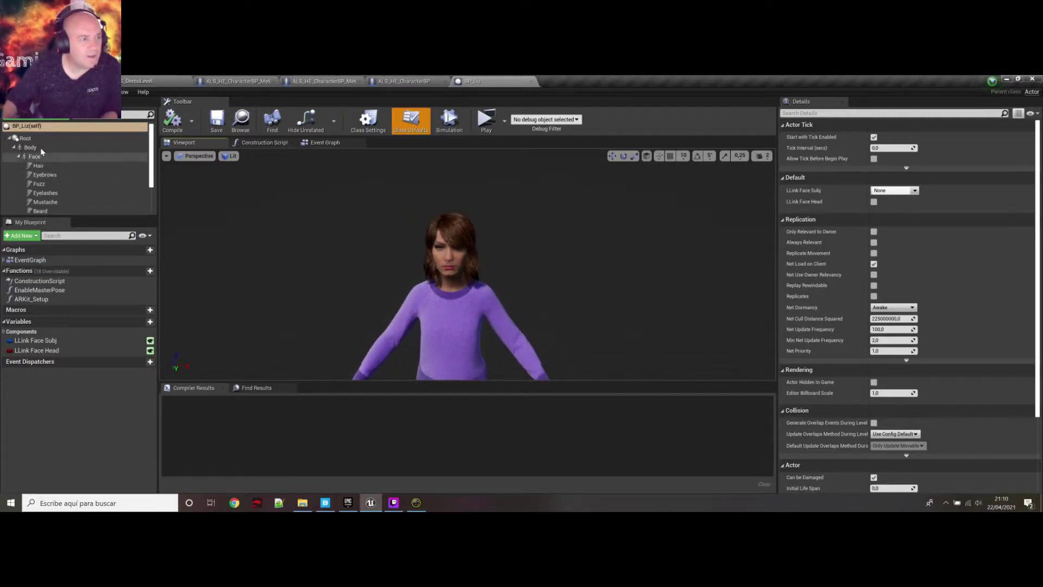
Step: Select the Body component of BP_Liz, locate its skeletal mesh f_med_unw_body in the project content and open it
click(38, 149)
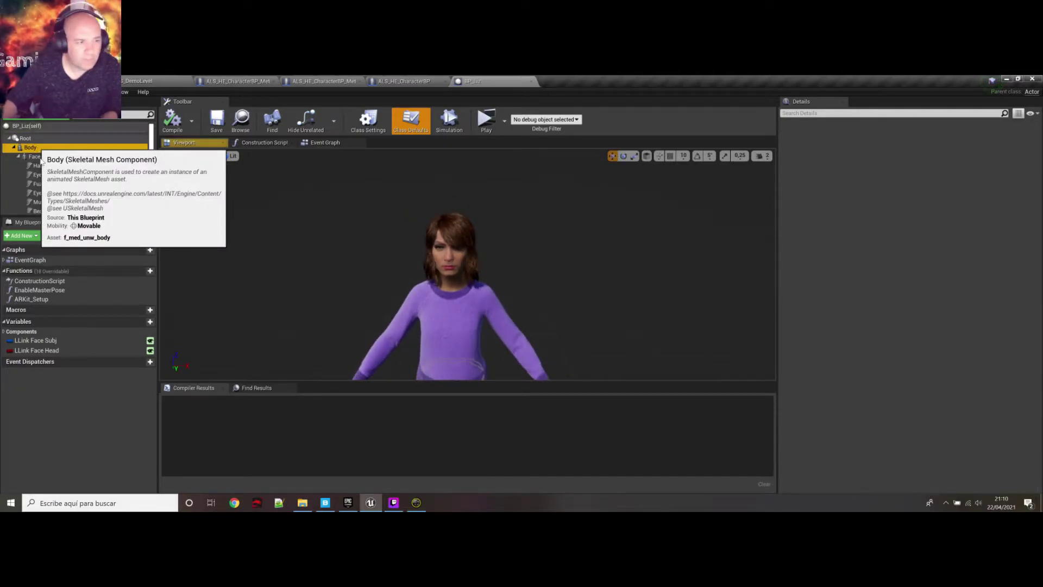
click(19, 156)
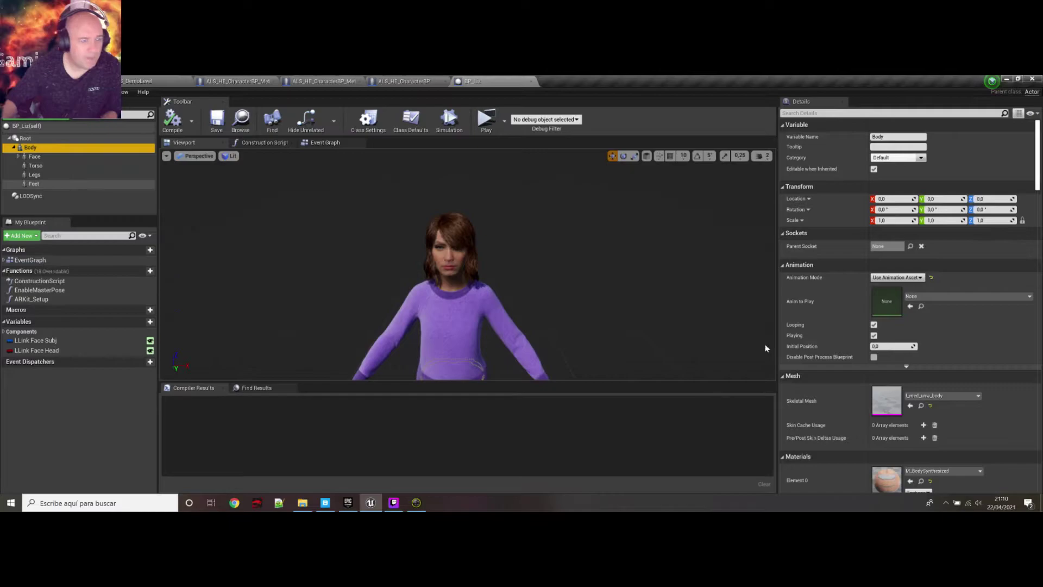
click(921, 408)
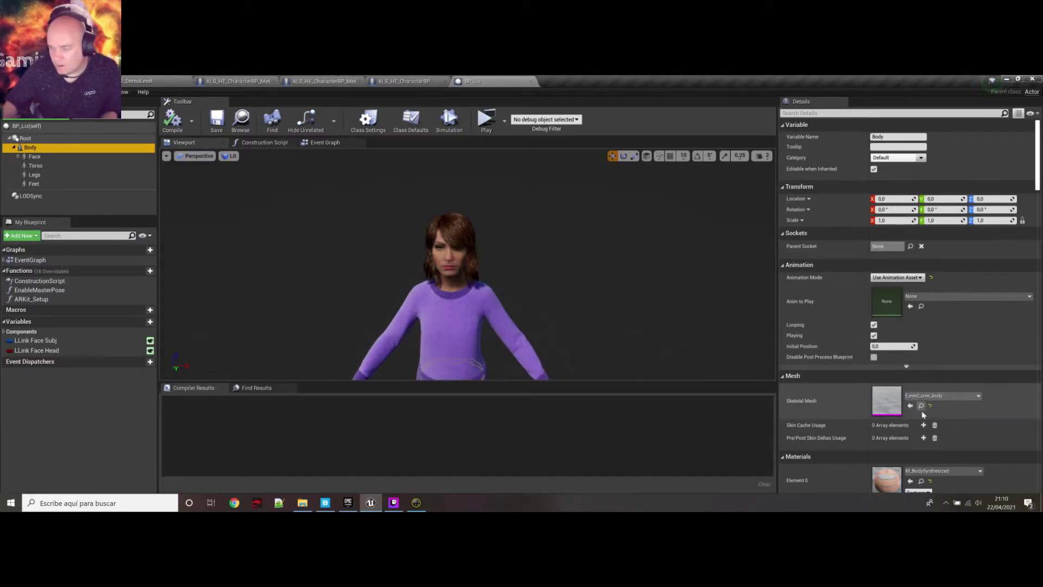
drag(152, 206, 164, 210)
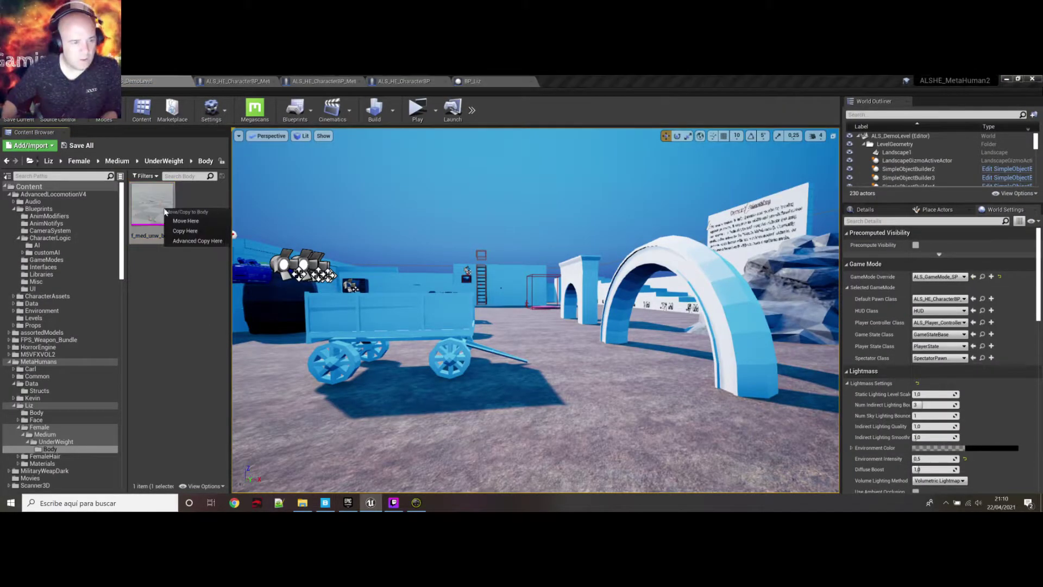
click(154, 207)
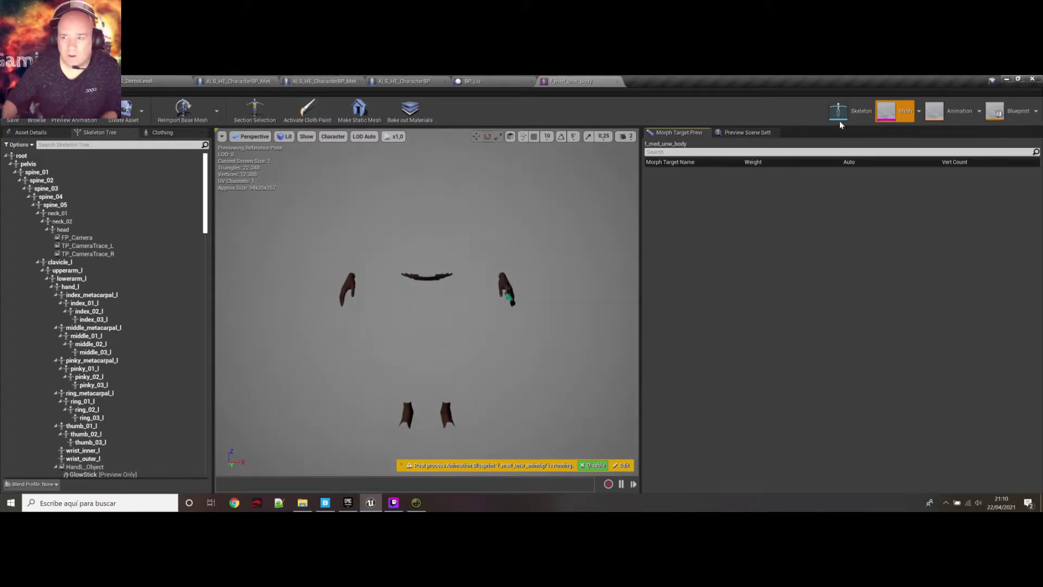
Step: Open the skeleton used by f_med_unw_body, look over its bone tree and close it again
click(851, 119)
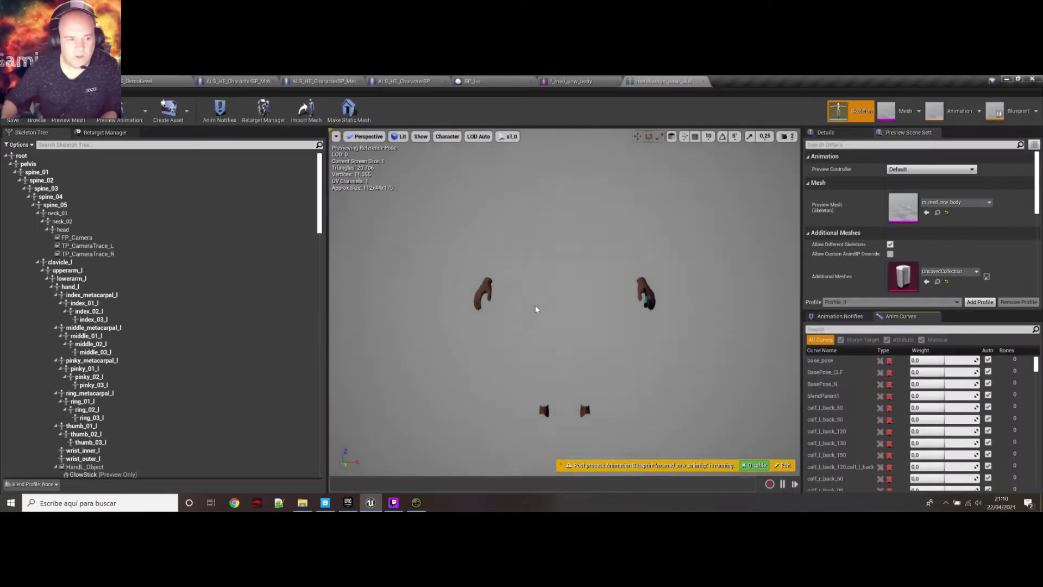
drag(312, 218, 327, 170)
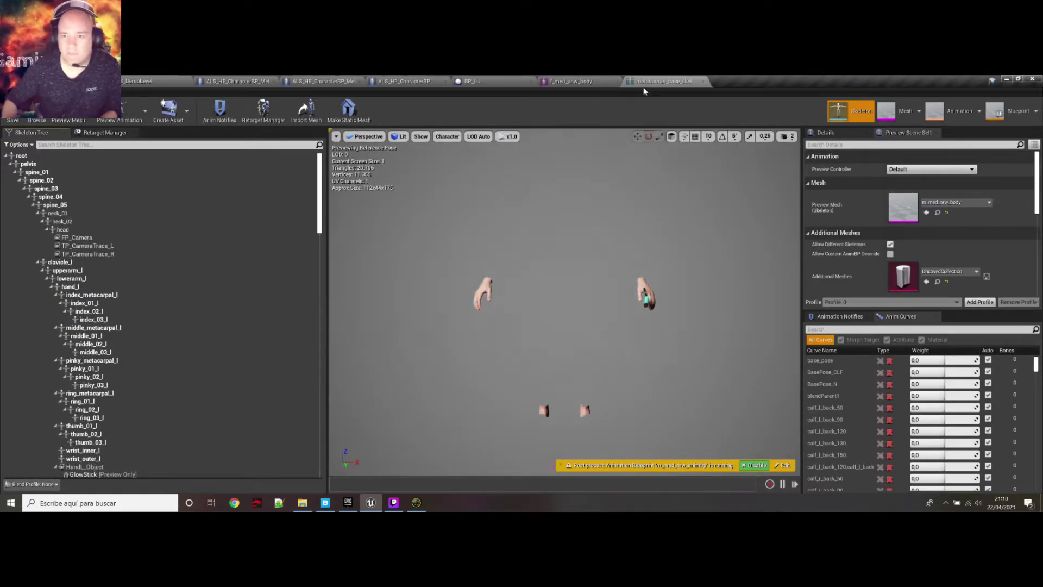
middle_click(678, 81)
Step: Create a child blueprint class of ALS_HE_CharacterBP in the AdvancedLocomotionV4 Blueprints CharacterLogic folder
click(131, 83)
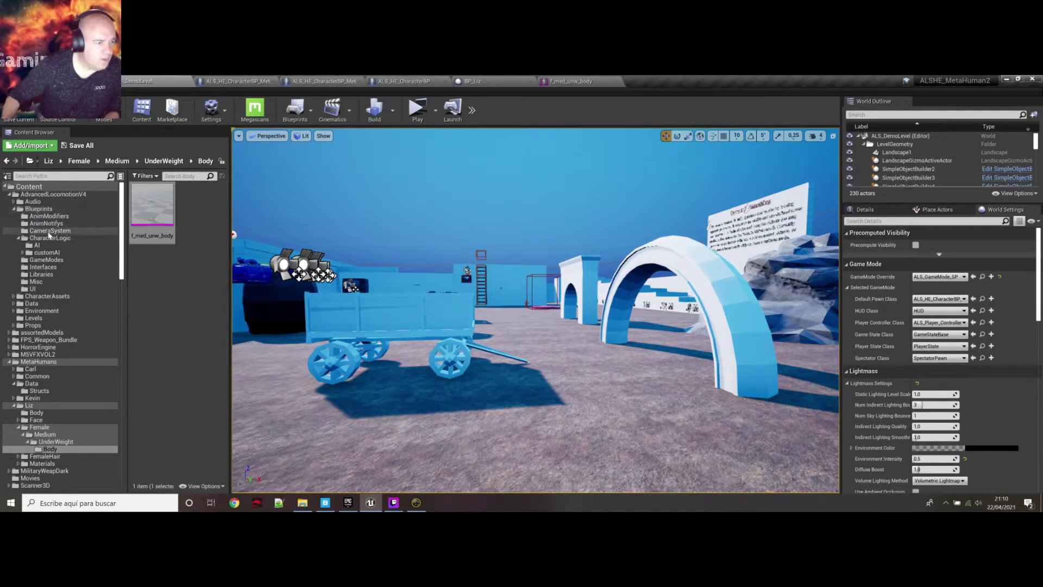
click(50, 239)
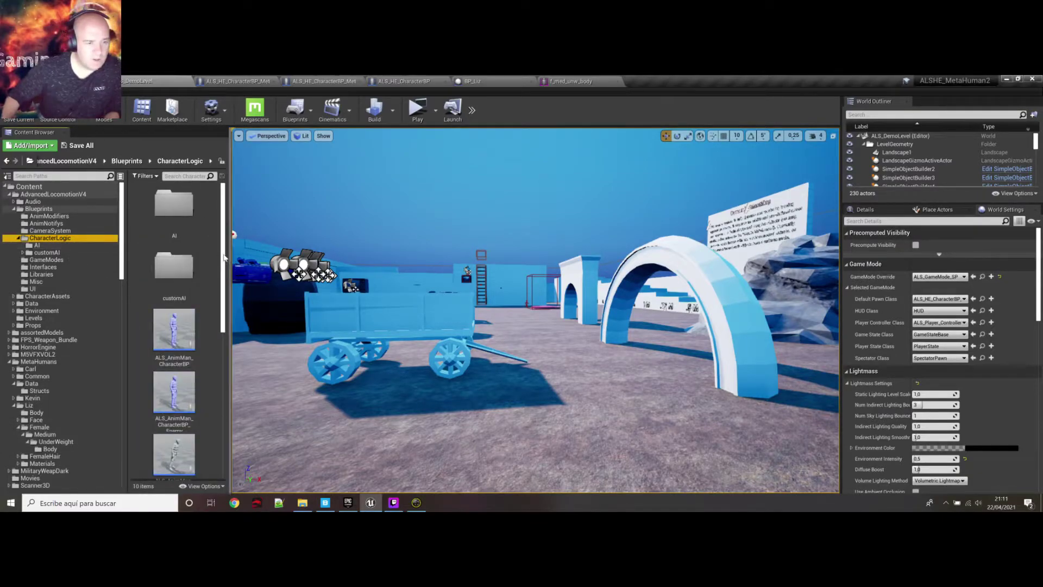
scroll(225, 302, down, 3)
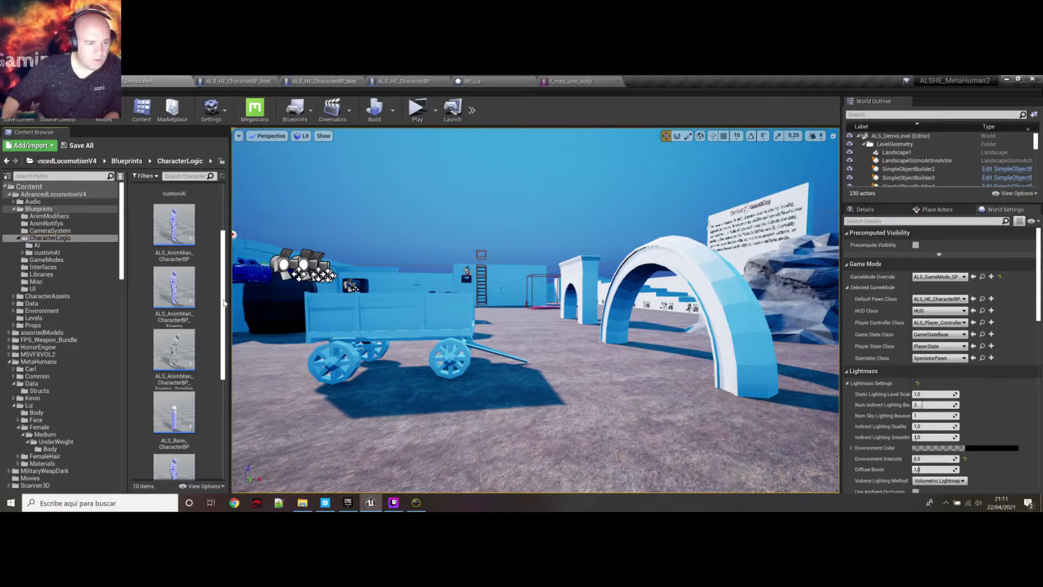
scroll(222, 344, down, 5)
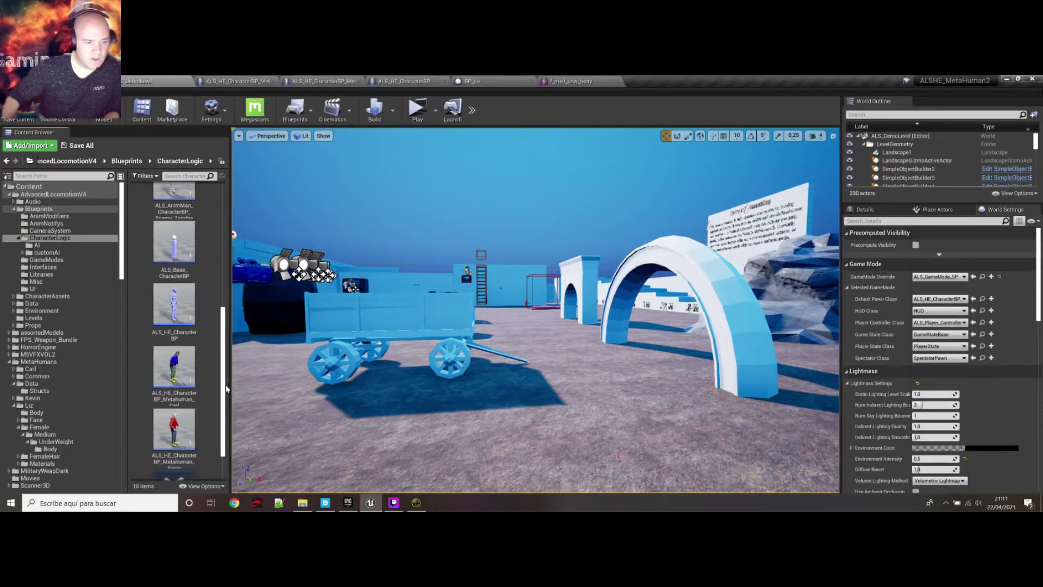
drag(226, 378, 225, 400)
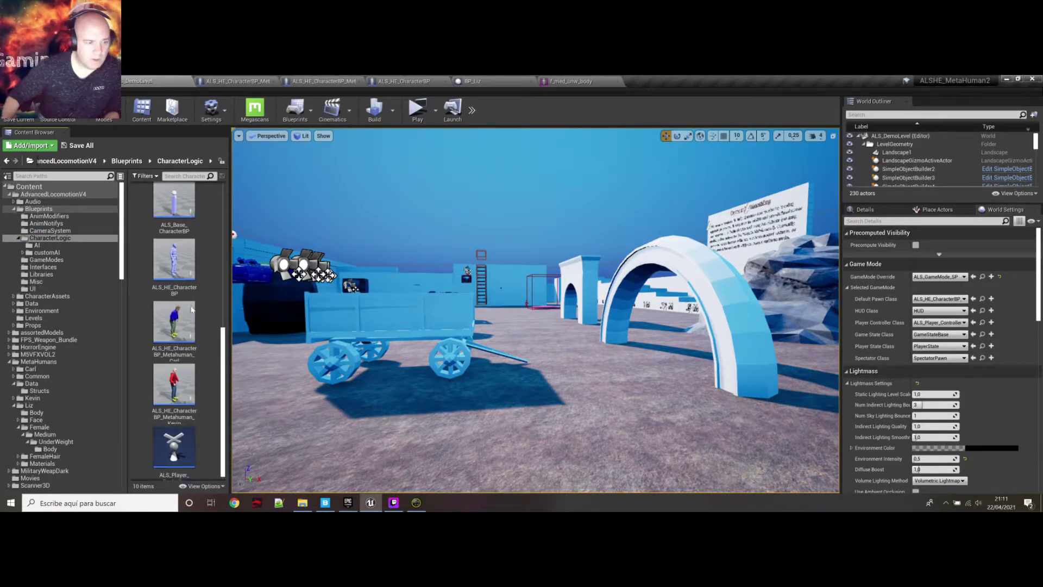
right_drag(159, 285, 156, 296)
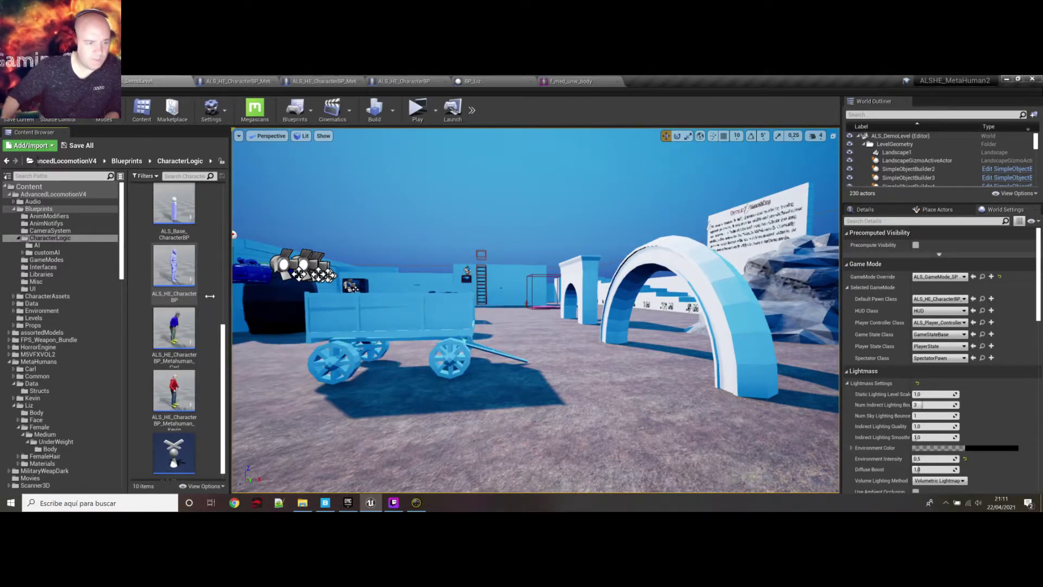
right_click(186, 269)
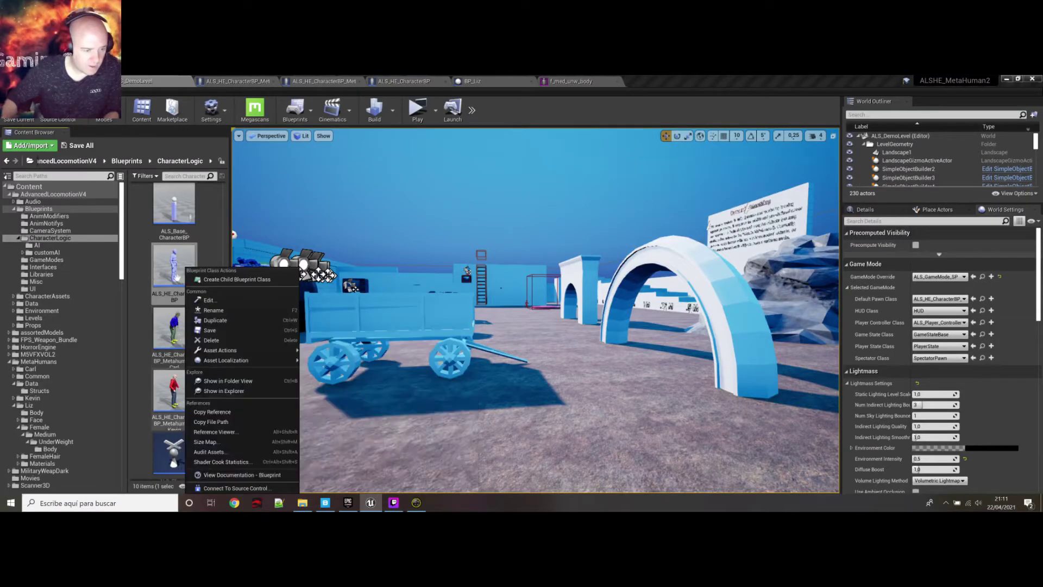
click(222, 280)
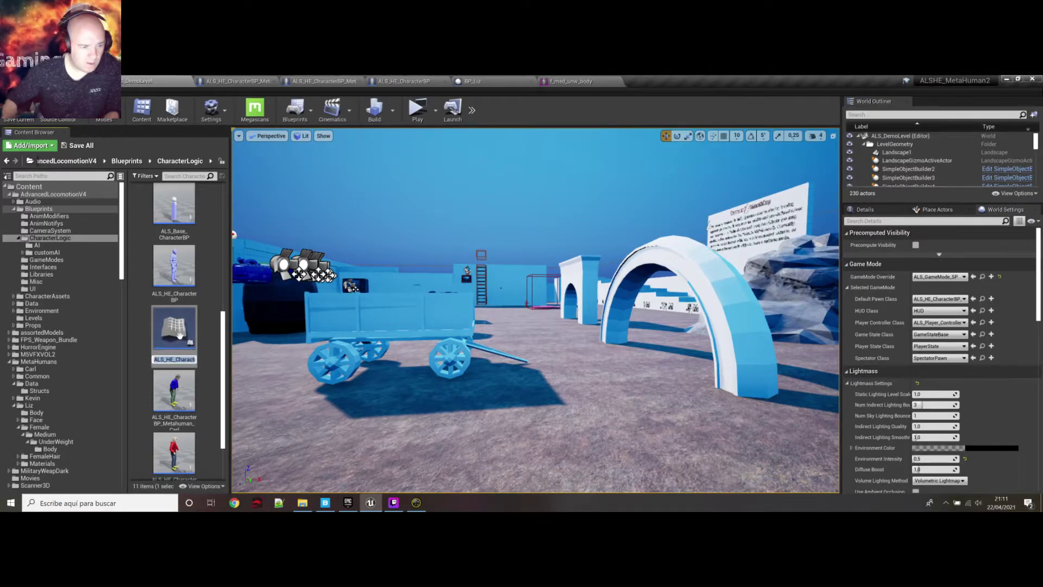
key(Return)
key(Down)
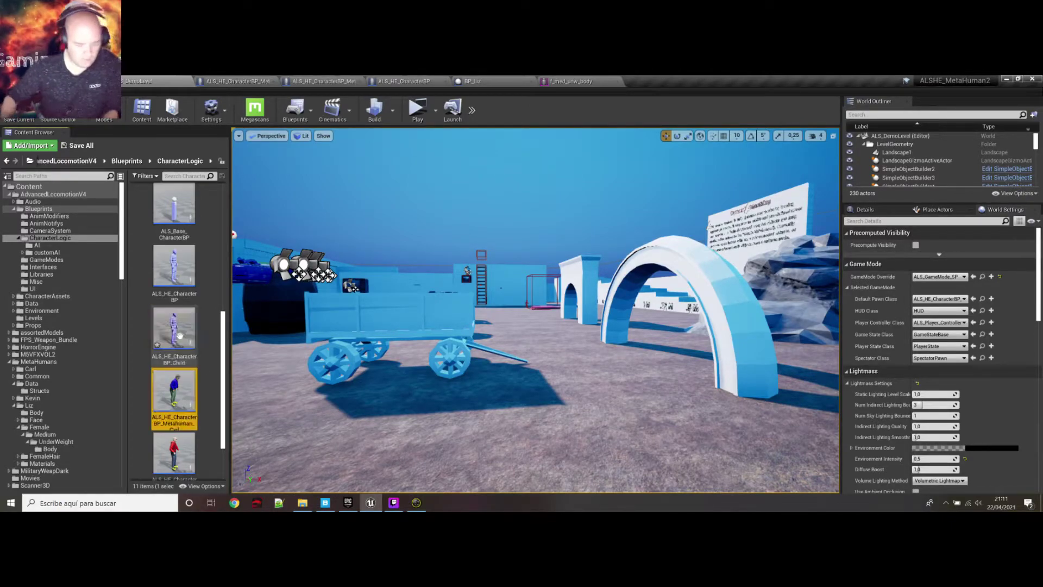
Step: Rename the new child blueprint as ALS_HE_CharacterBP_Metahuman_Liz
click(185, 336)
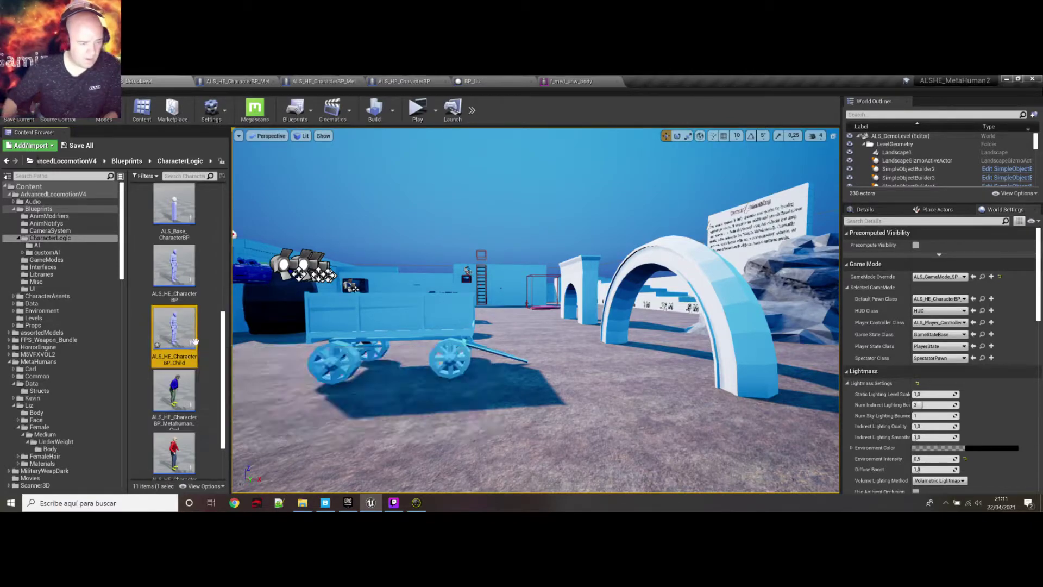
key(F2)
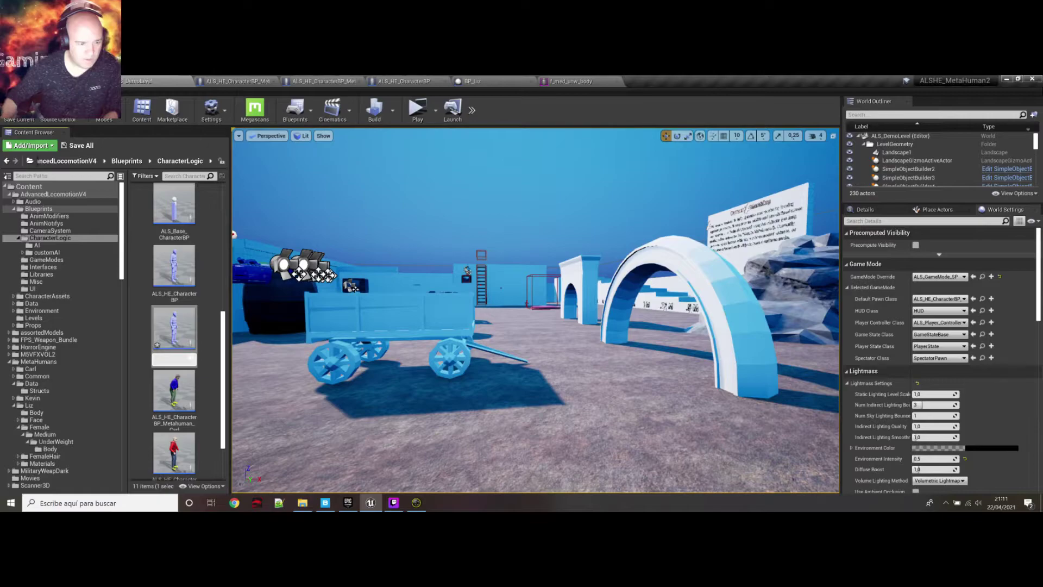
key(End)
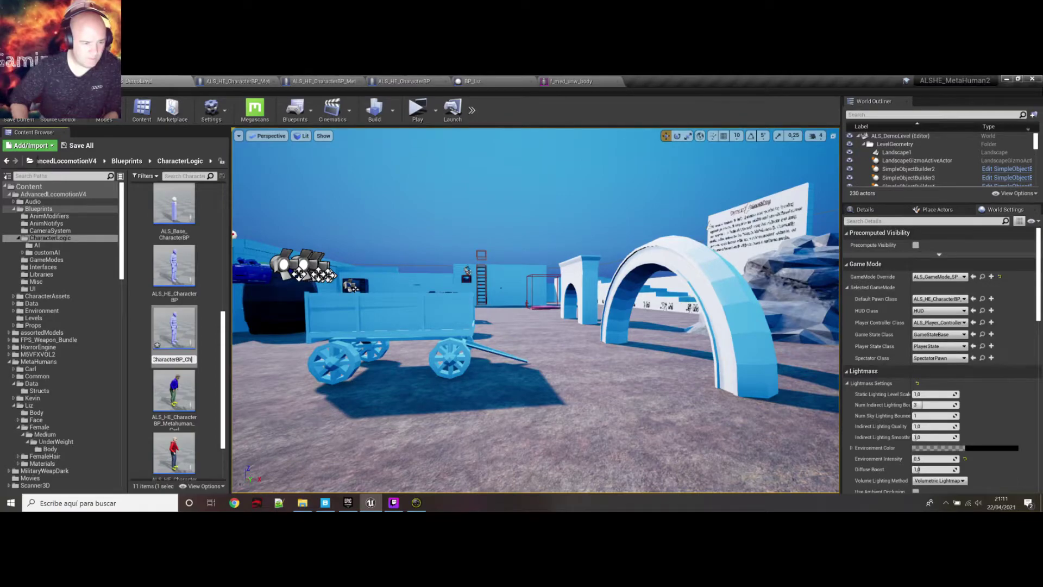
key(BackSpace)
key(BackSpace)
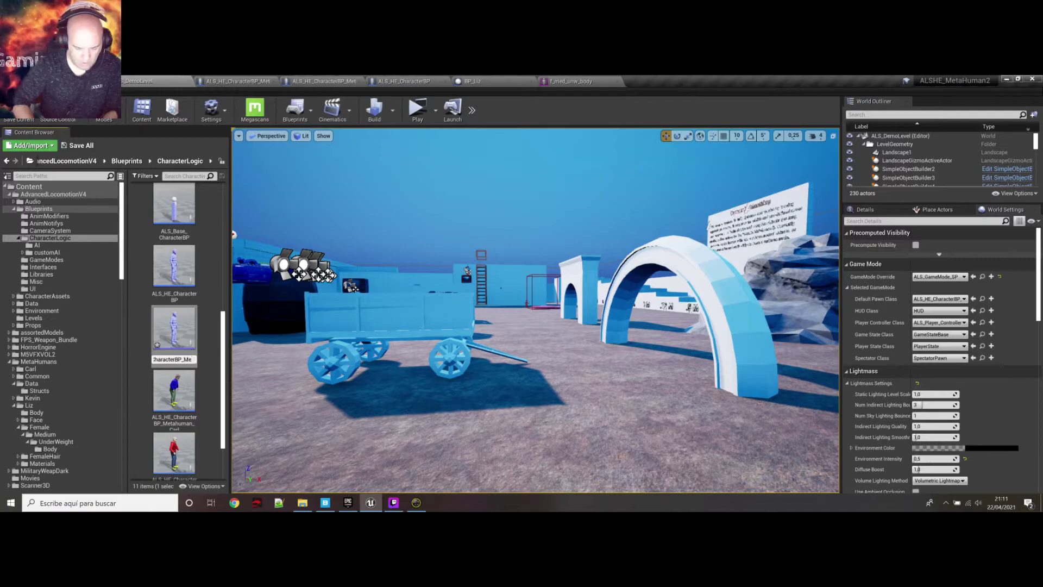
text(Metahuman_Liz)
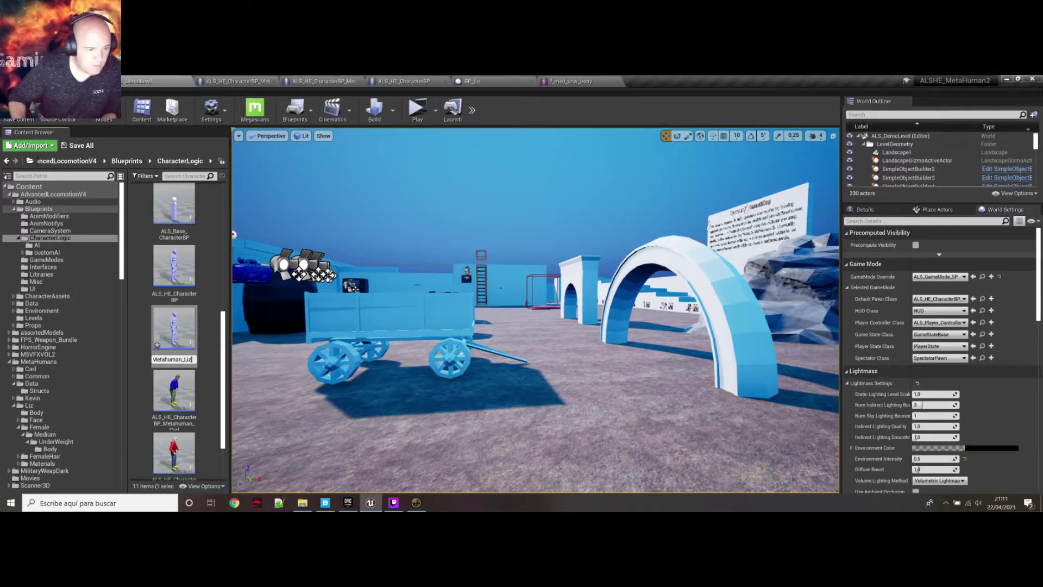
key(Return)
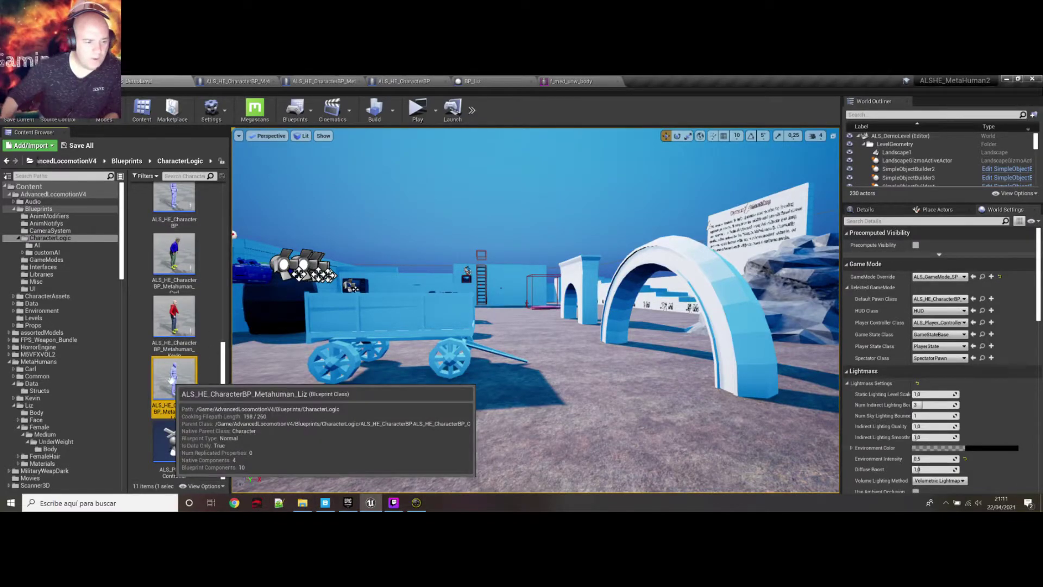
Step: Select the inherited Mesh component in the ALS_HE_CharacterBP_Metahuman_Liz blueprint and go back to the BP_Liz blueprint
double_click(175, 373)
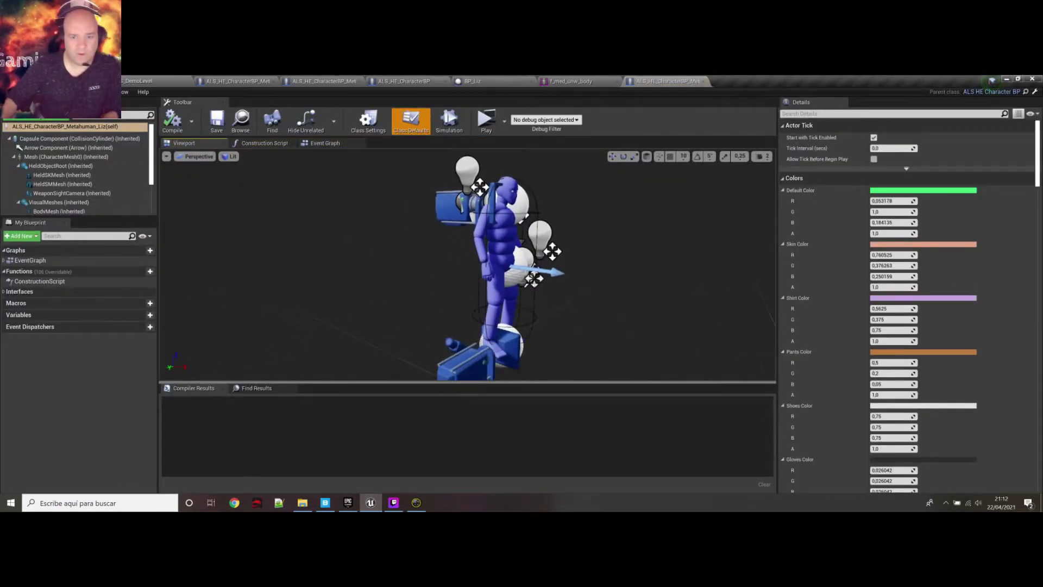
click(762, 156)
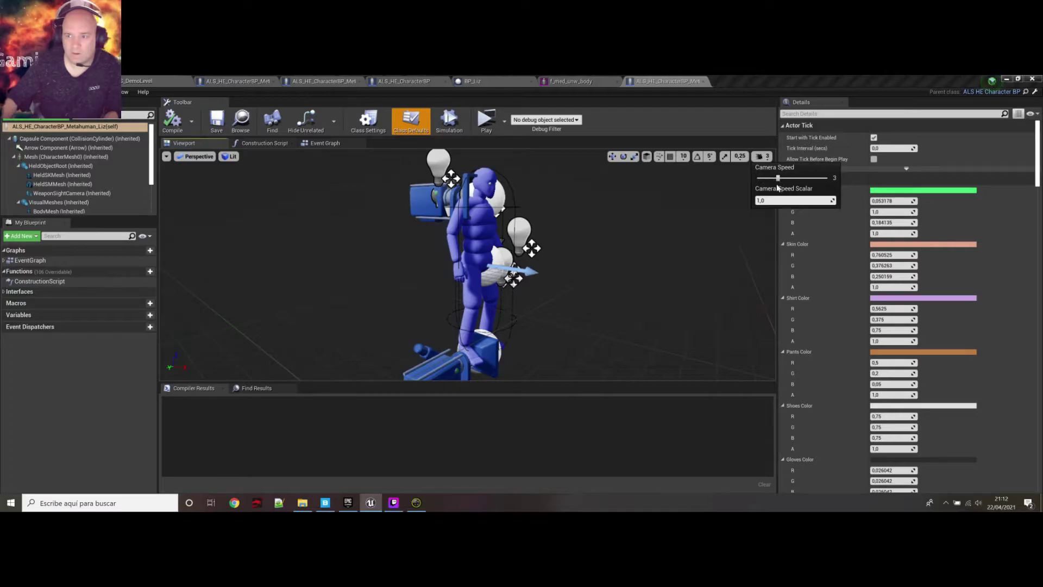
right_drag(617, 280, 499, 270)
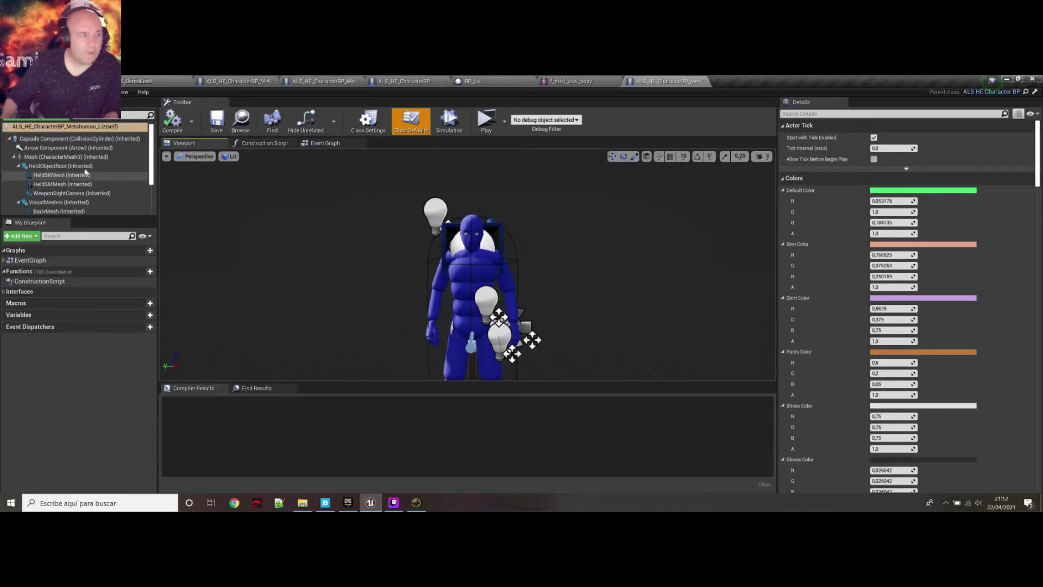
click(60, 156)
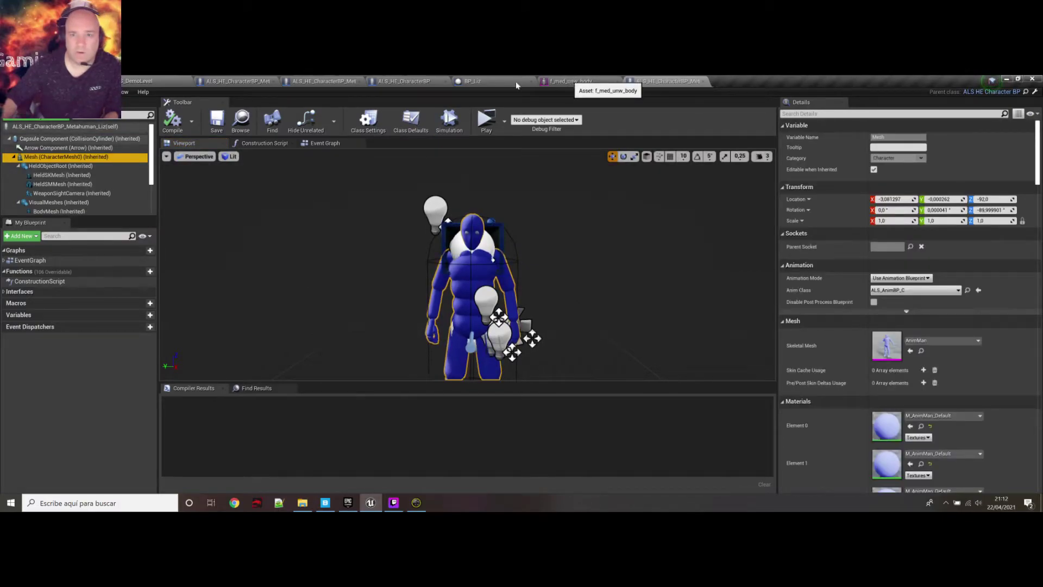
click(494, 81)
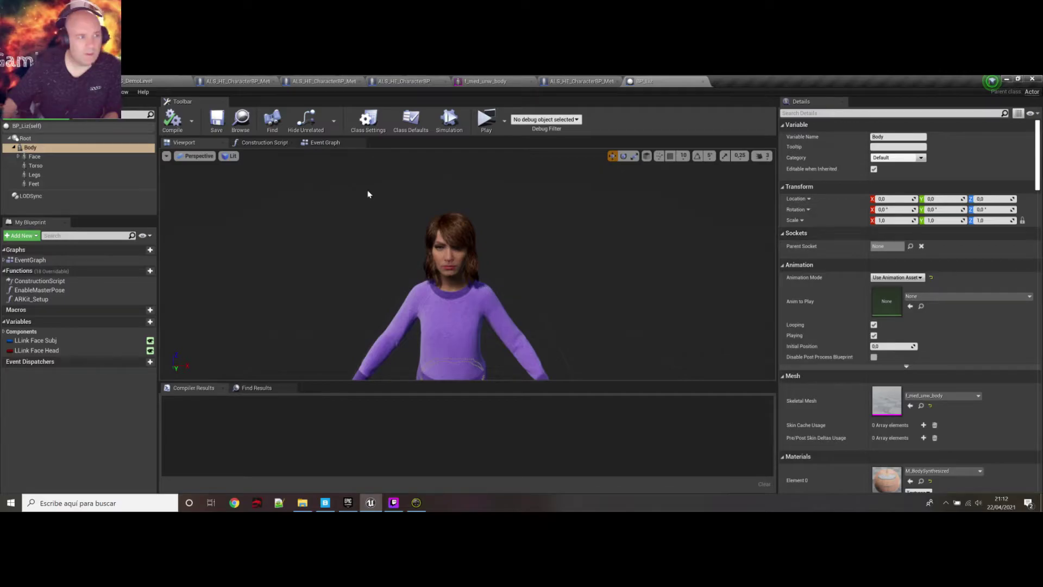
Step: Assign f_med_unw_body, the mesh used by BP_Liz's Body, as the skeletal mesh of the inherited Mesh in ALS_HE_CharacterBP_Metahuman_Liz
click(922, 407)
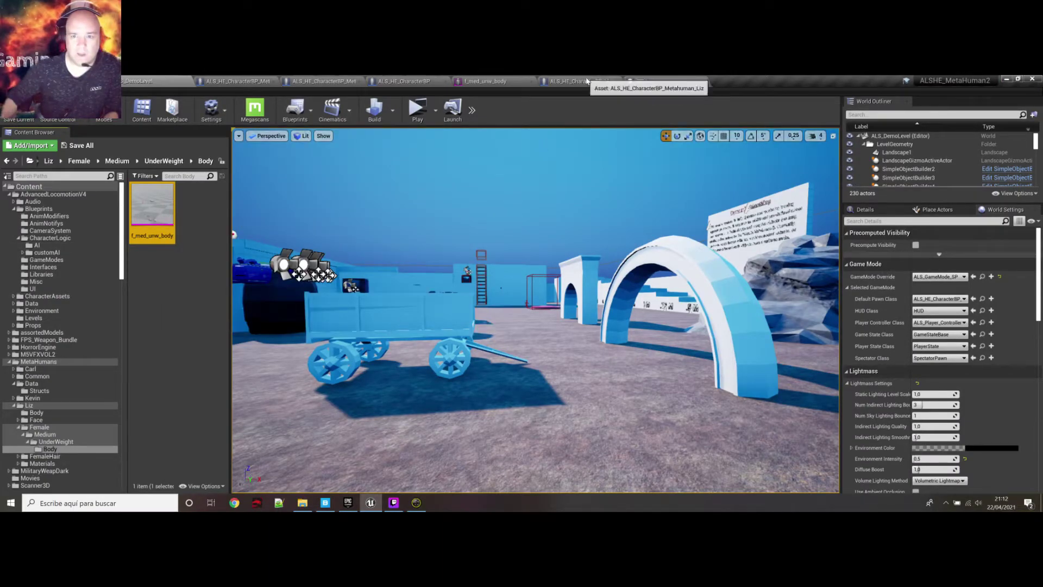
click(581, 81)
click(54, 157)
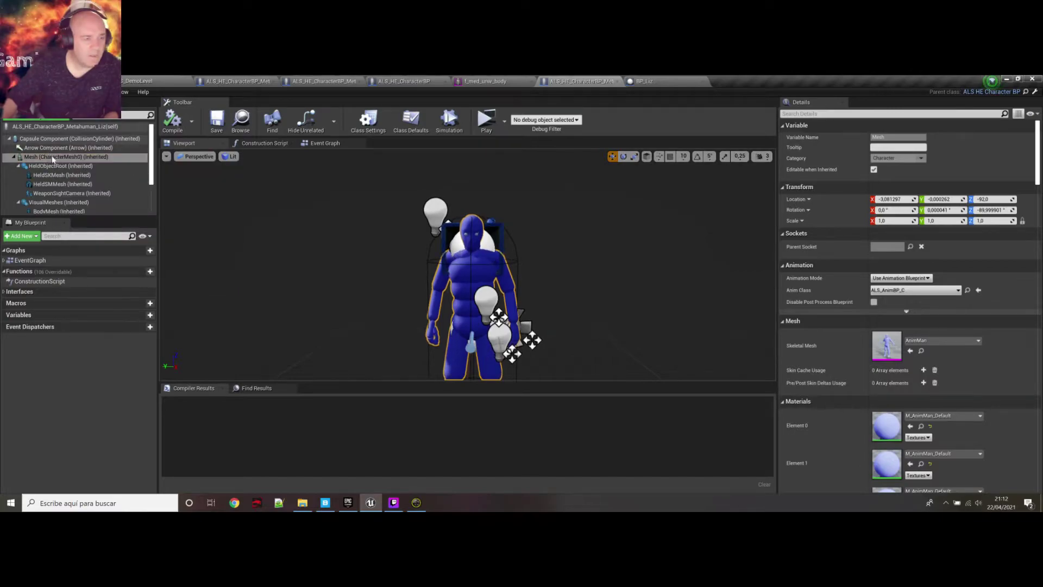
click(910, 351)
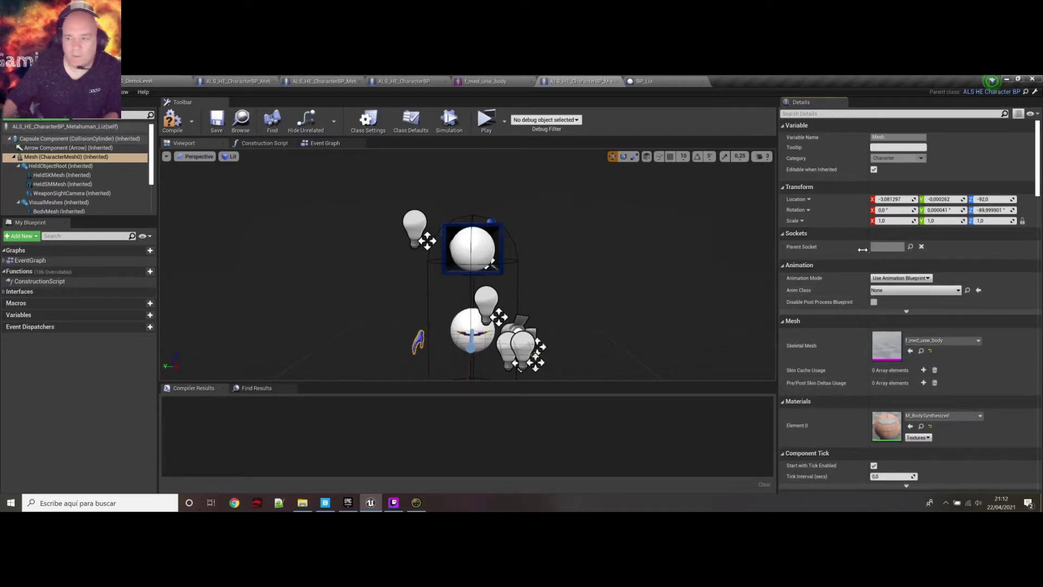
Step: Try the first ALS_AnimBP entry as the Anim Class of the inherited Mesh
click(911, 290)
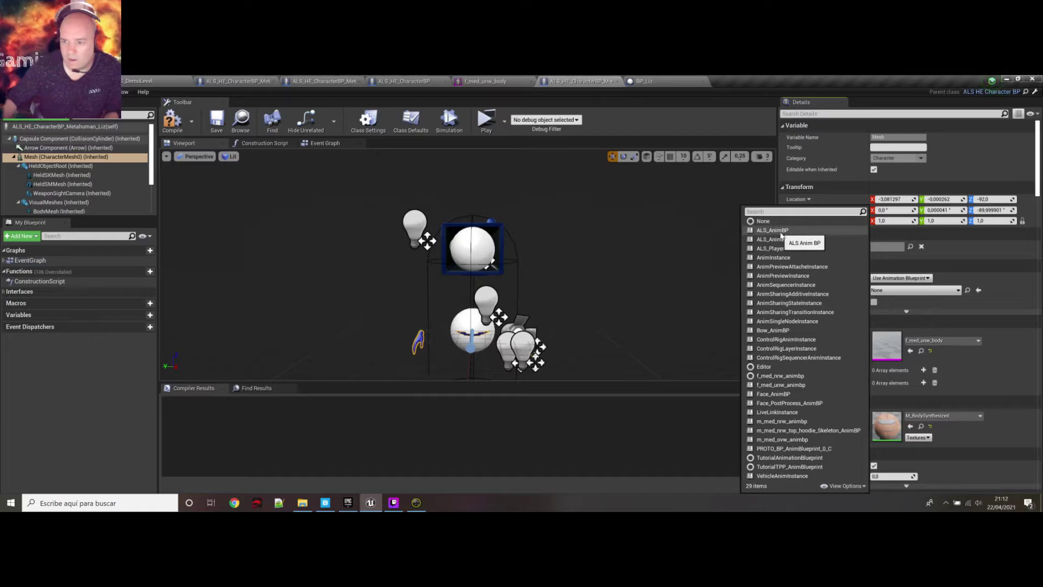
click(781, 231)
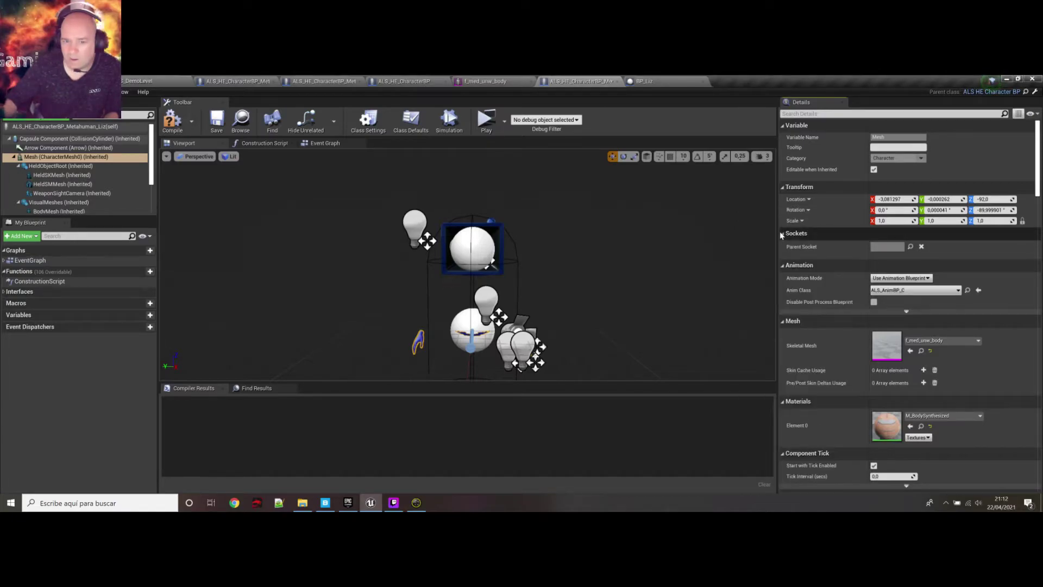
click(916, 290)
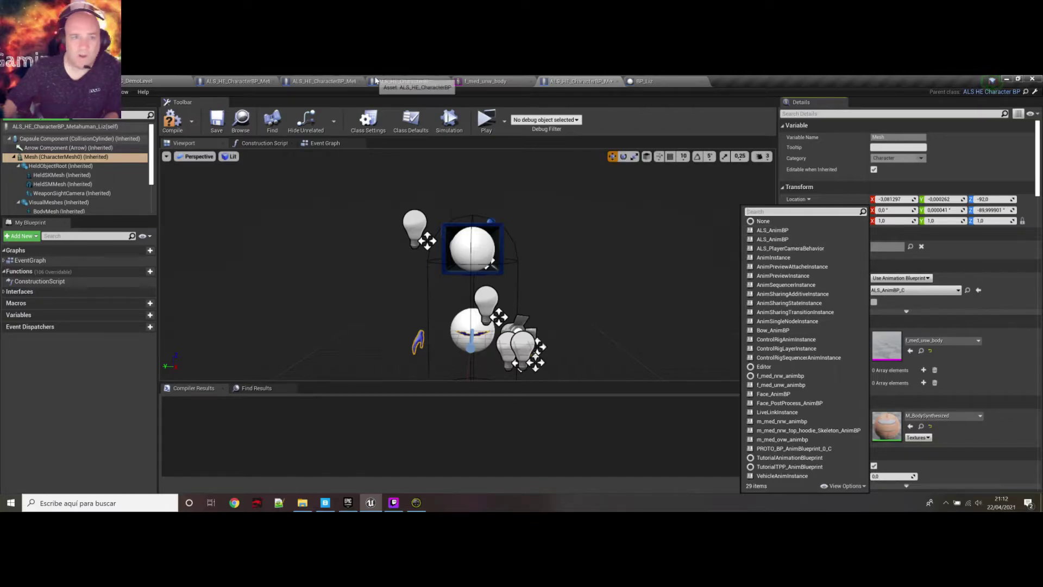
Step: Assign the ALS_AnimBP used by Carl's Mesh, from MetaHumans/Kevin/Animations, as the Anim Class of Liz's Mesh and save the blueprint
click(323, 80)
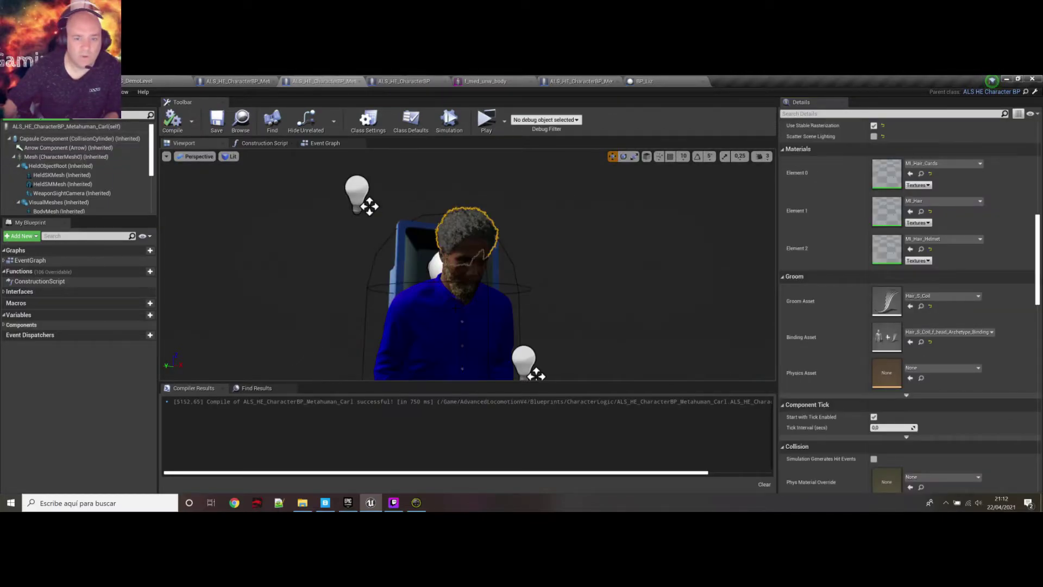
click(446, 326)
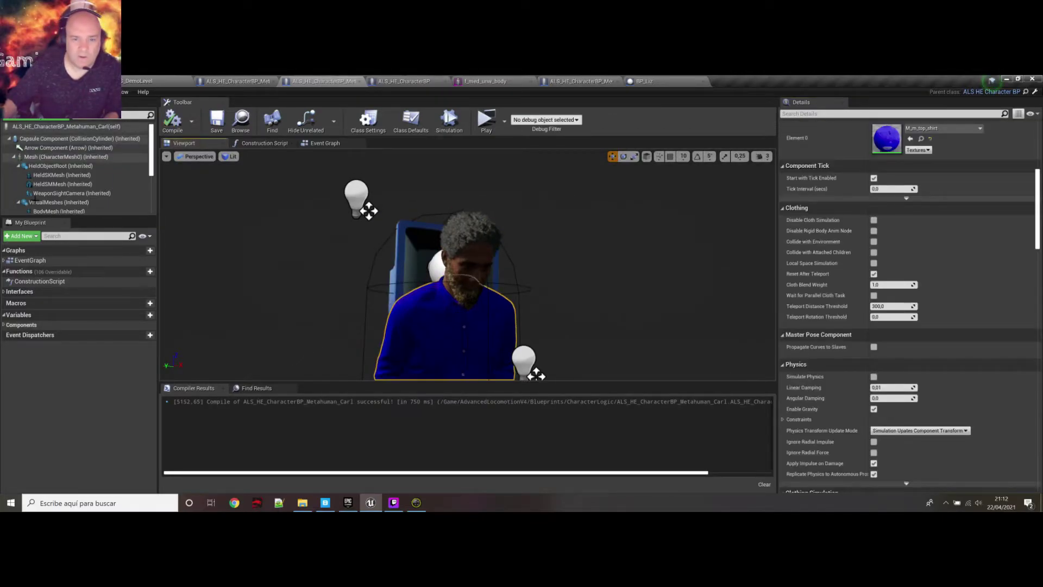
click(60, 157)
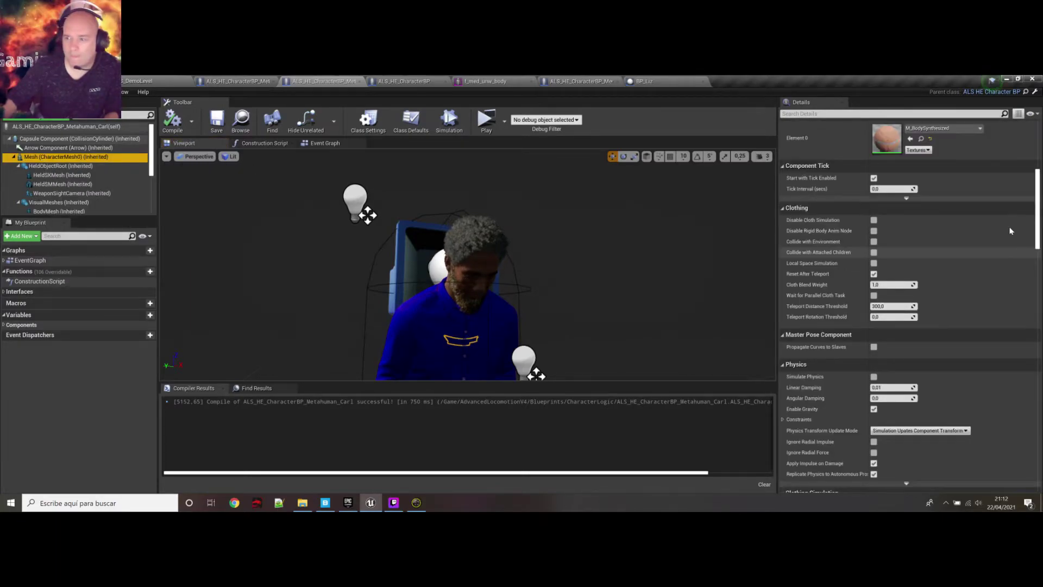
scroll(1040, 229, up, 2)
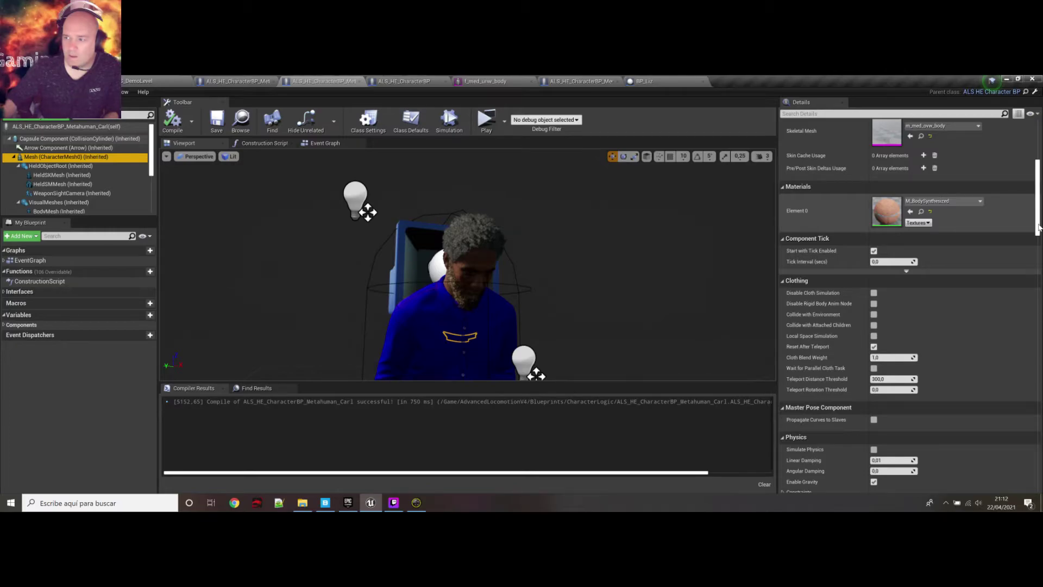
drag(1038, 228, 1040, 166)
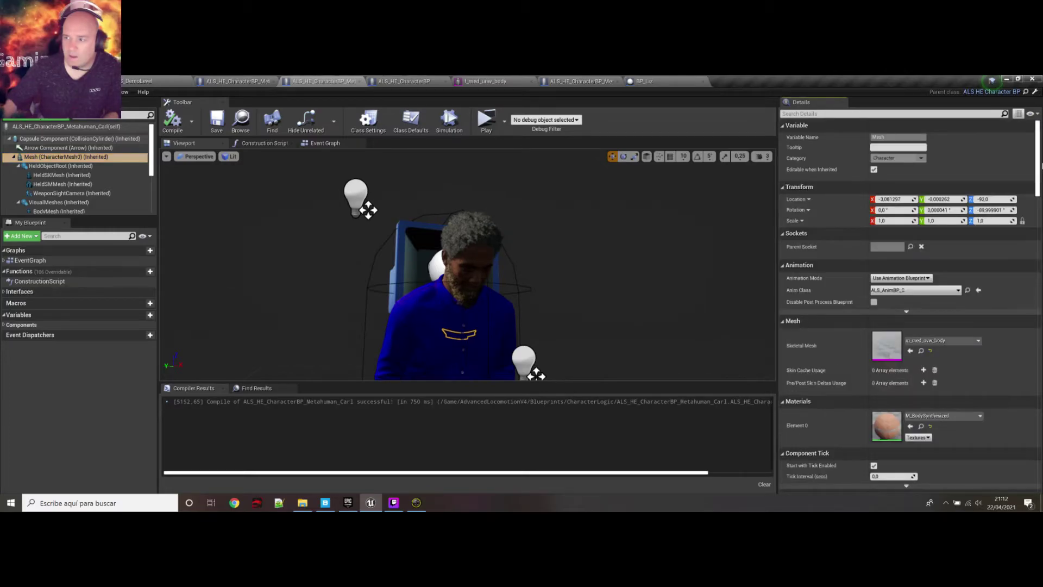
click(968, 290)
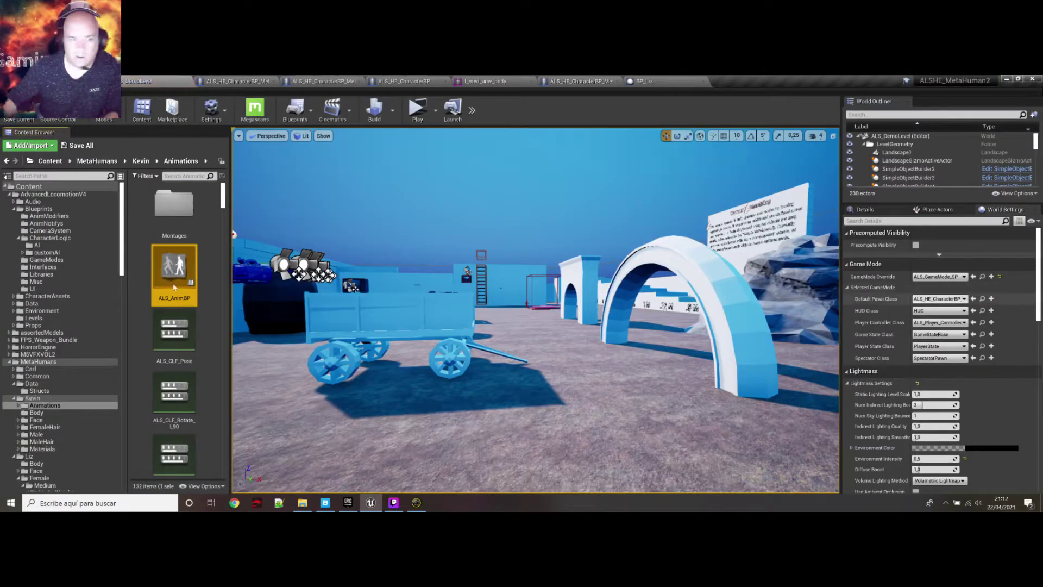
click(590, 82)
click(978, 291)
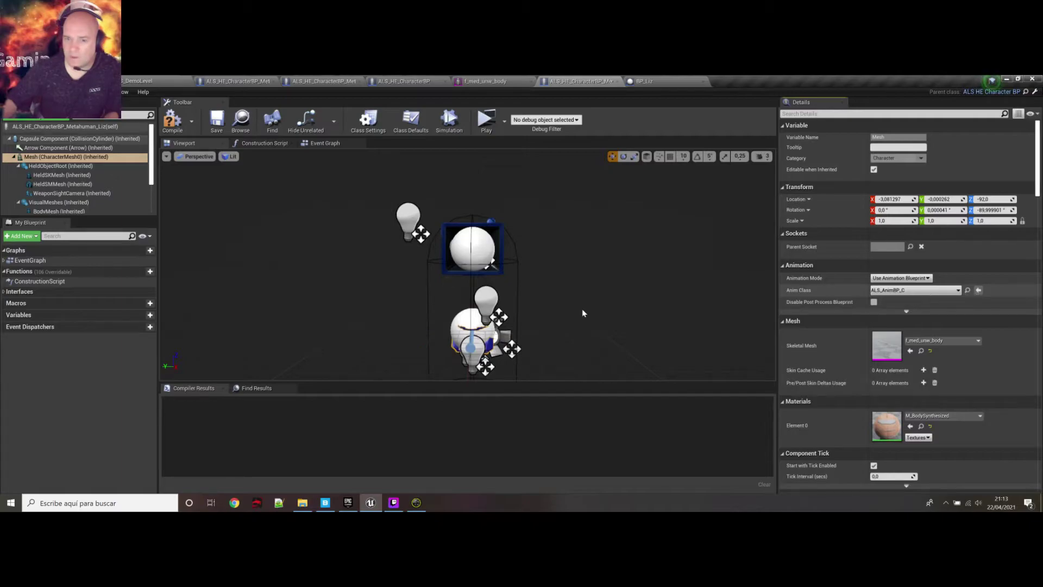
middle_drag(519, 288, 554, 292)
right_drag(554, 292, 500, 291)
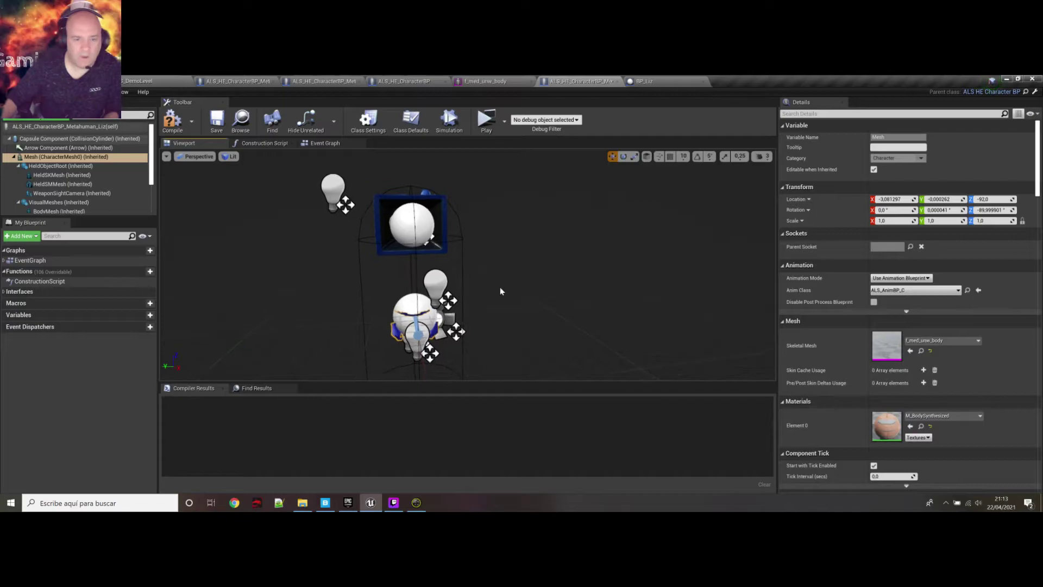
click(217, 120)
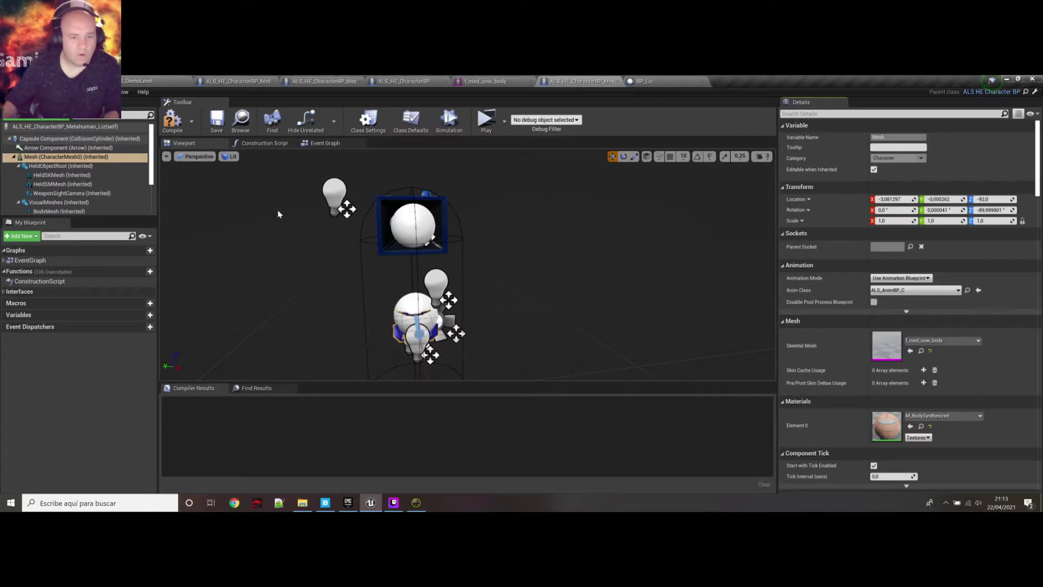
Step: Copy the Face, Torso, Legs and Feet components from the BP_Liz blueprint
click(651, 82)
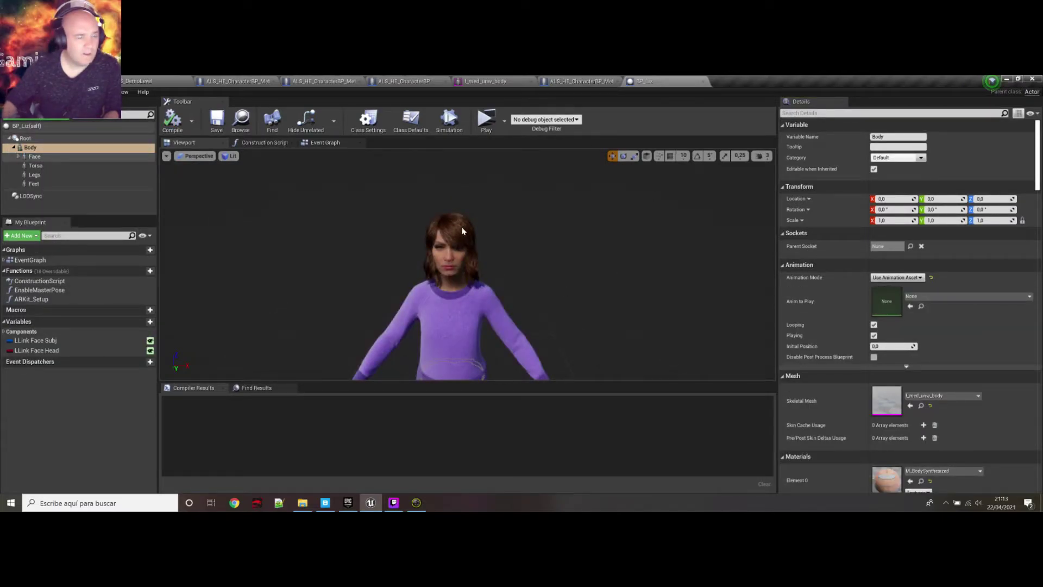
click(38, 156)
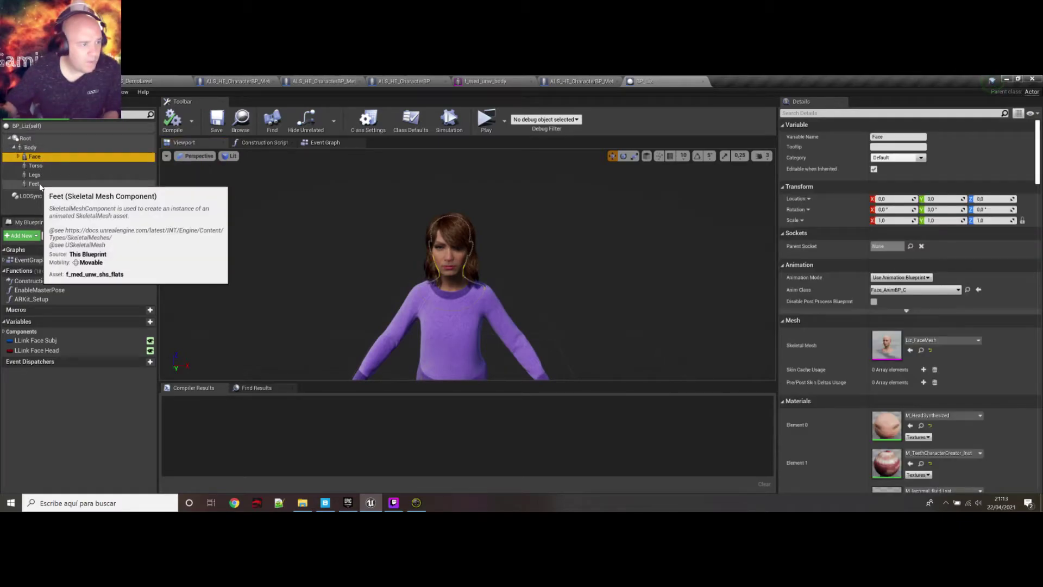
shift+click(36, 184)
right_click(40, 156)
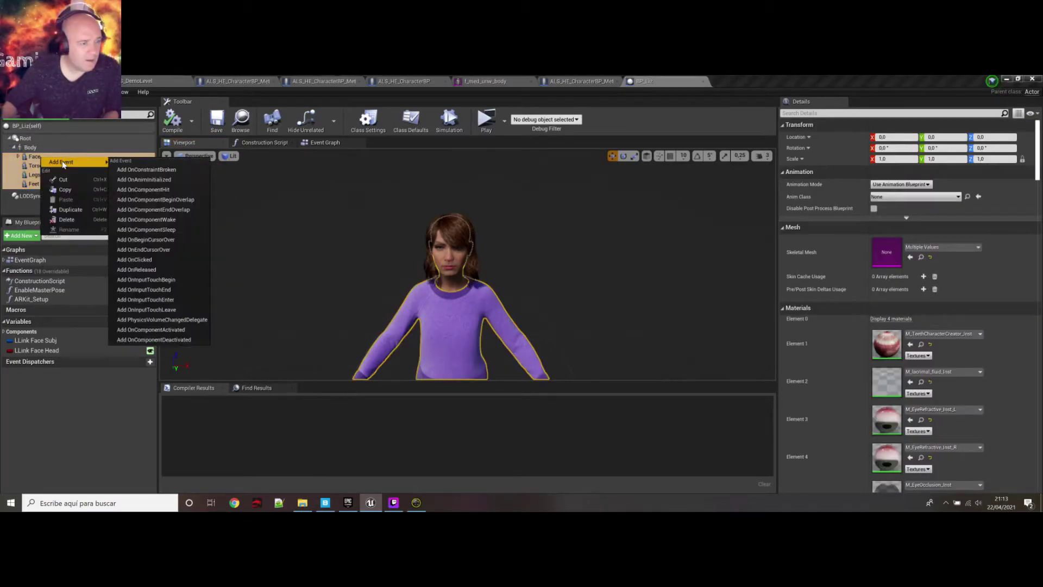
click(72, 191)
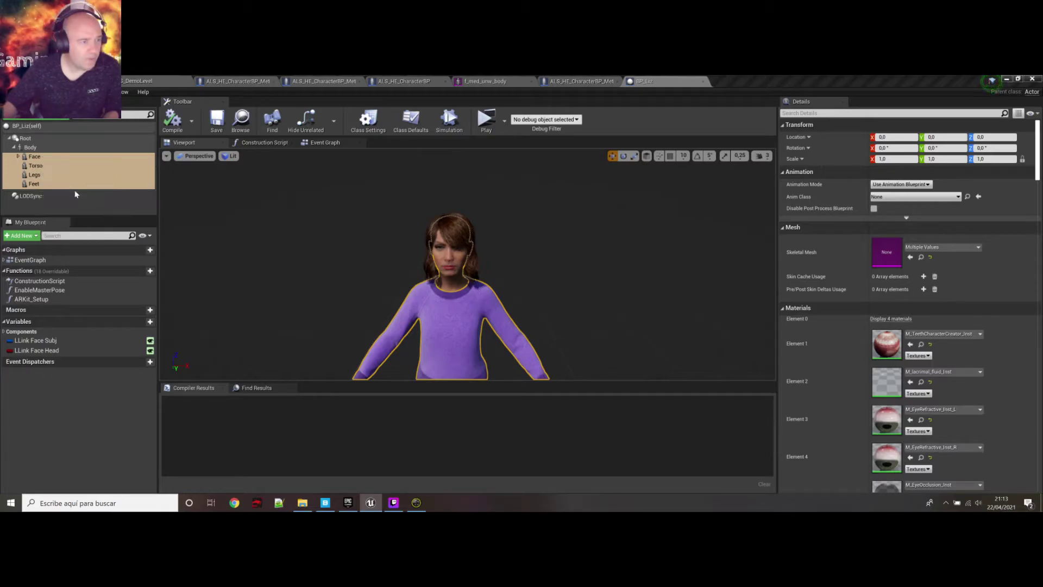
Step: Paste the copied body part components into ALS_HE_CharacterBP_Metahuman_Liz and attach them to the inherited Mesh
click(582, 81)
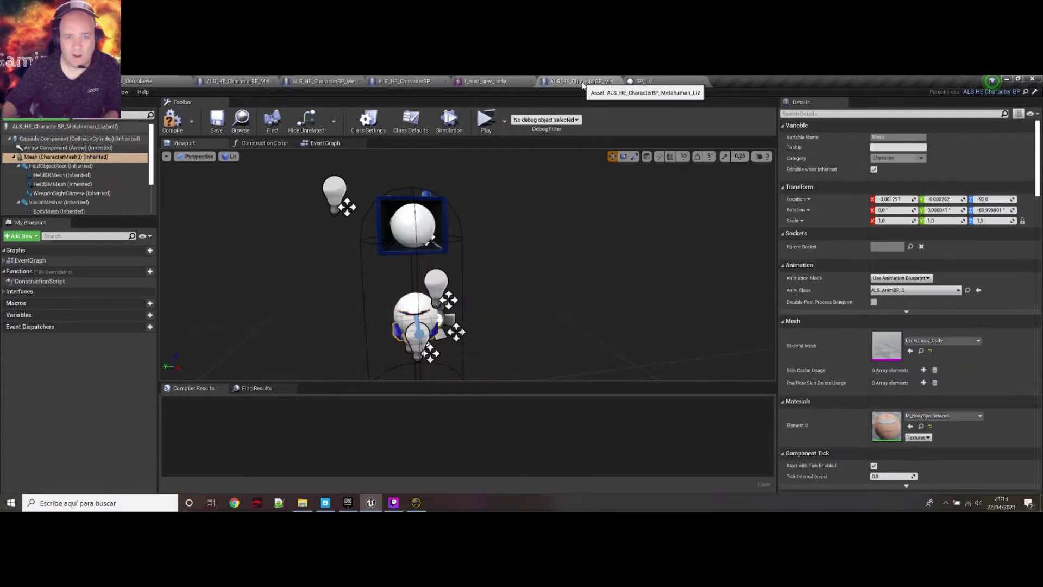
right_click(34, 156)
click(58, 212)
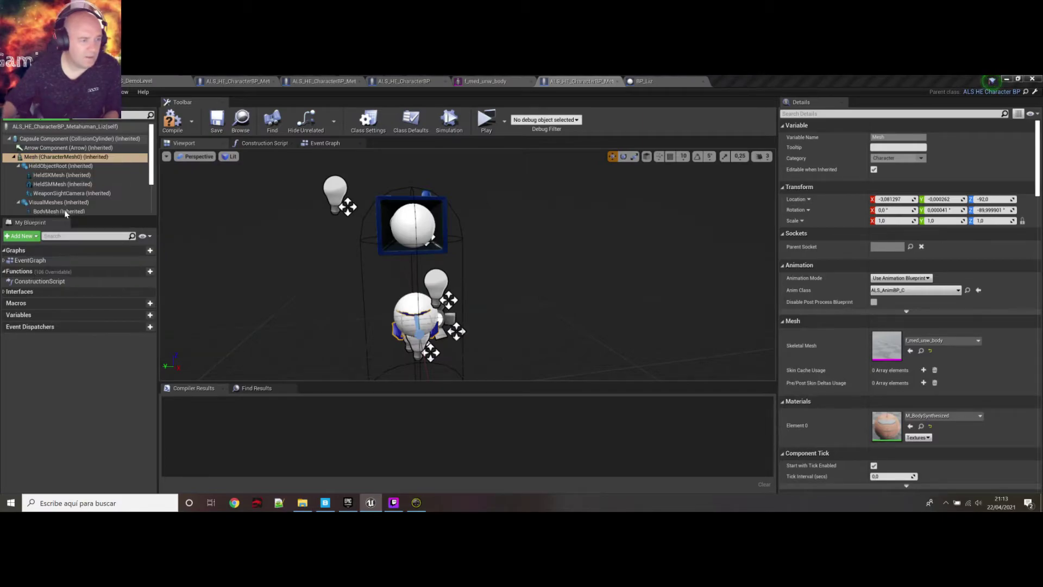
scroll(40, 186, down, 5)
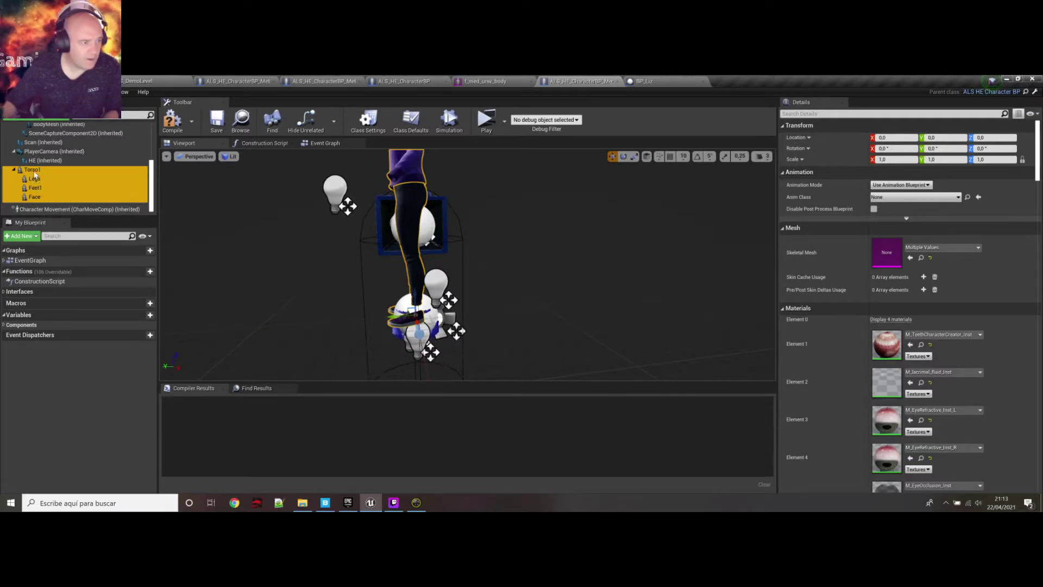
drag(34, 174, 51, 132)
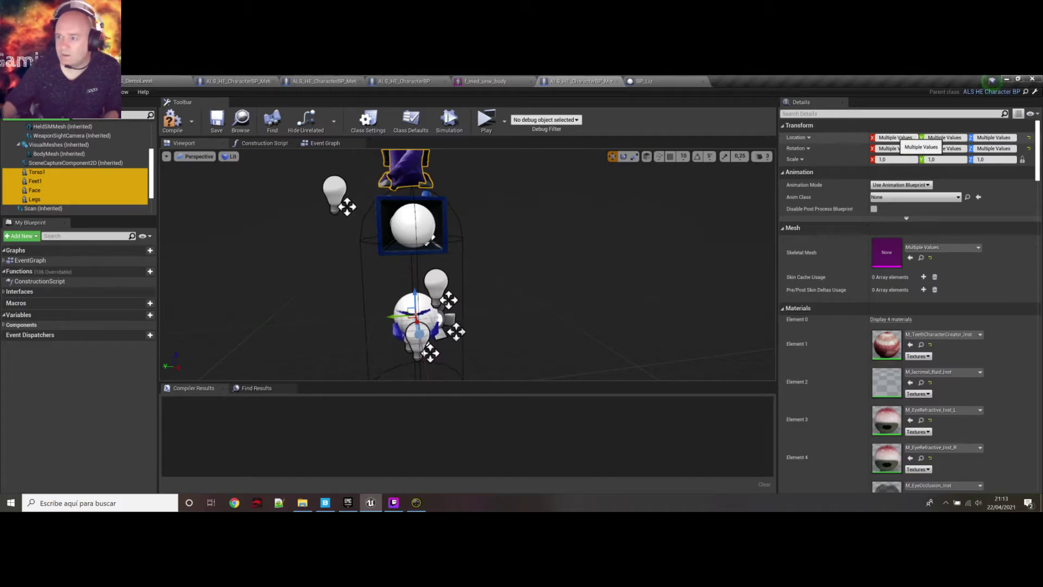
Step: Set the location and rotation of the pasted Torso, Feet, Face and Legs components to 0 on all axes
click(896, 137)
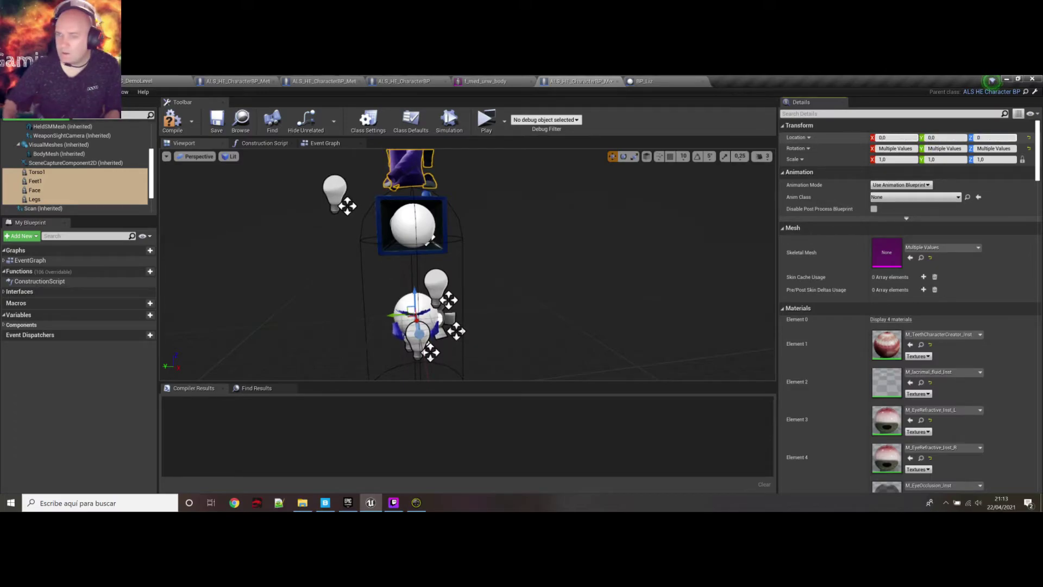
key(Return)
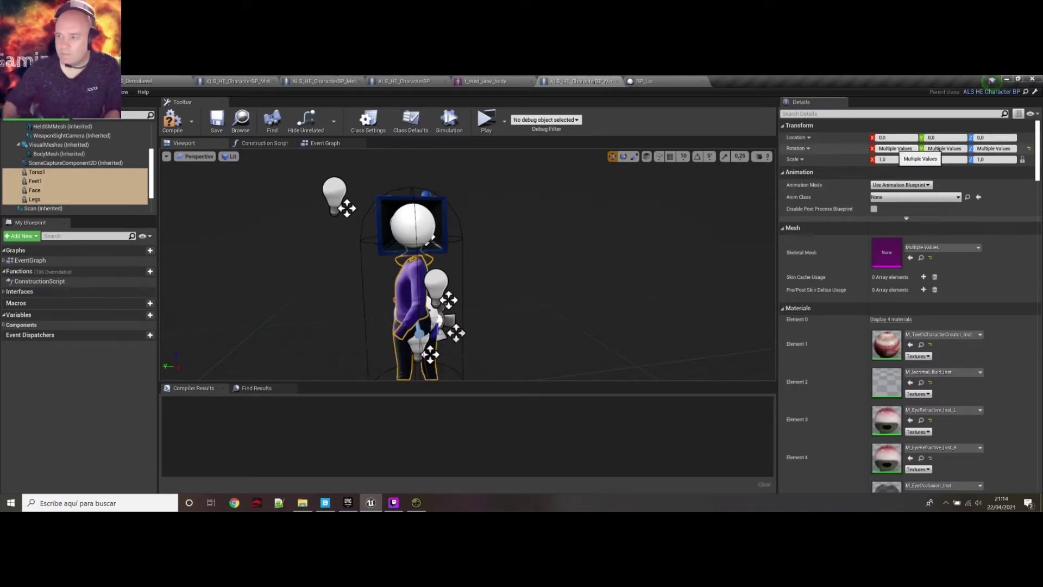
text(0)
key(Tab)
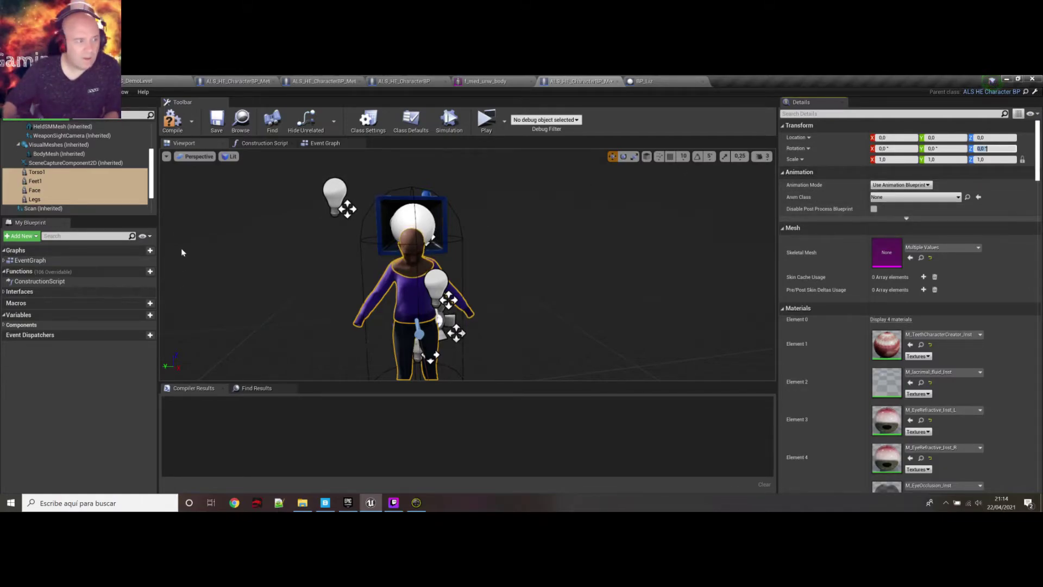
Step: Copy the Hair, Eyebrows, Fuzz, Eyelashes, Mustache and Beard groom components under Face in the BP_Liz blueprint
click(59, 189)
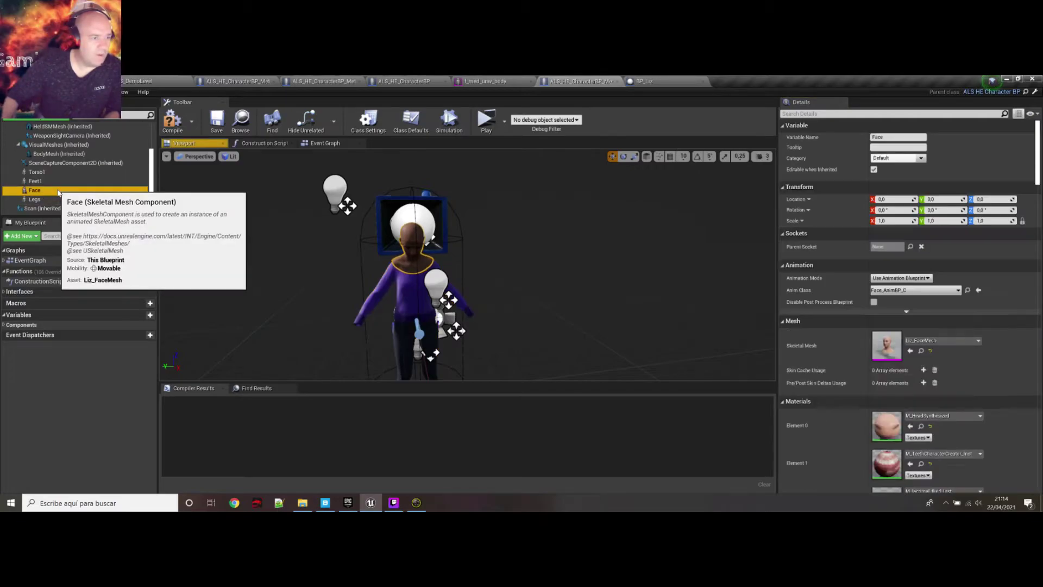
click(652, 80)
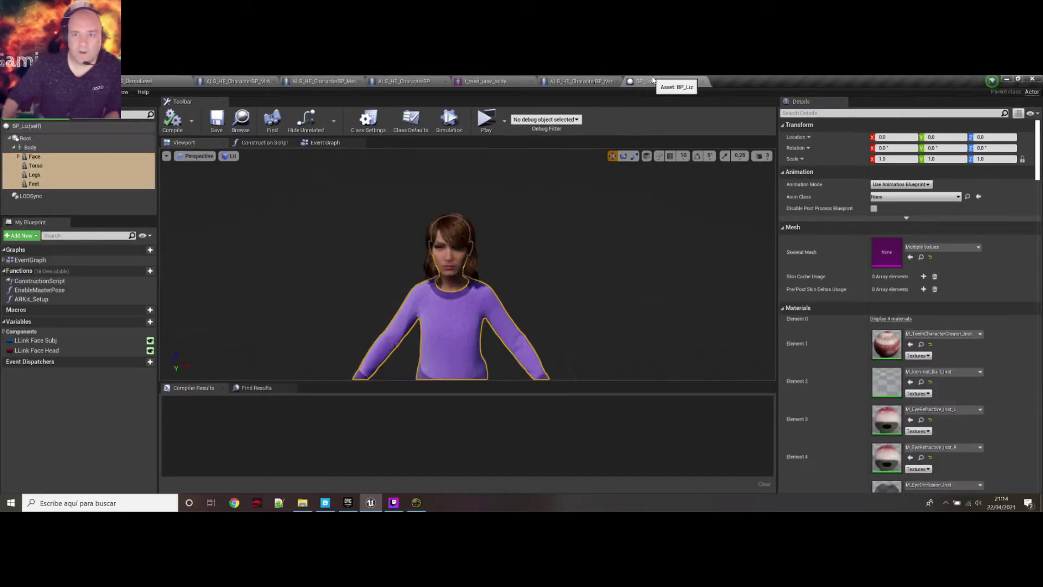
click(30, 157)
click(18, 157)
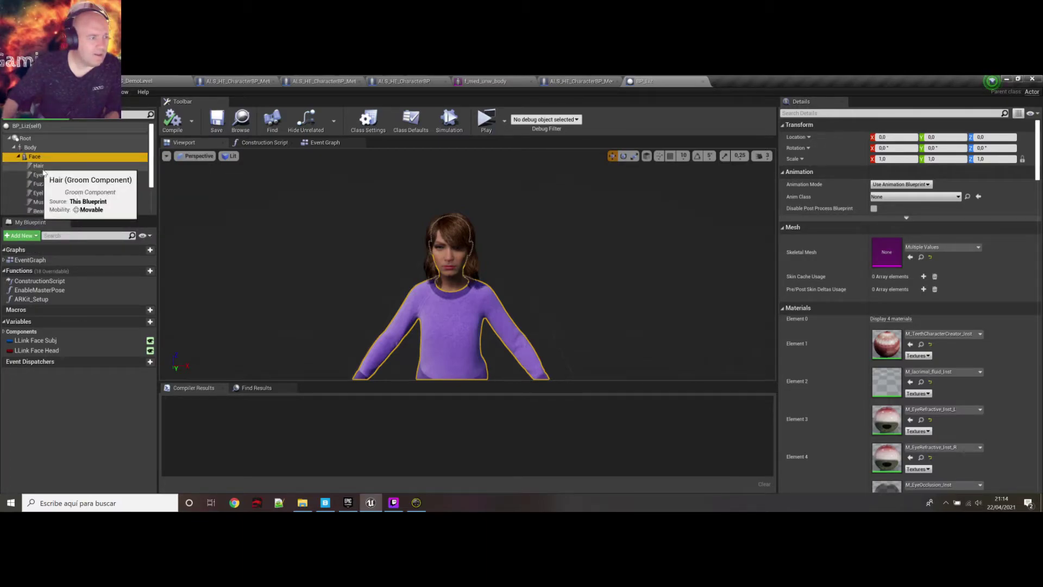
click(39, 165)
scroll(53, 182, down, 2)
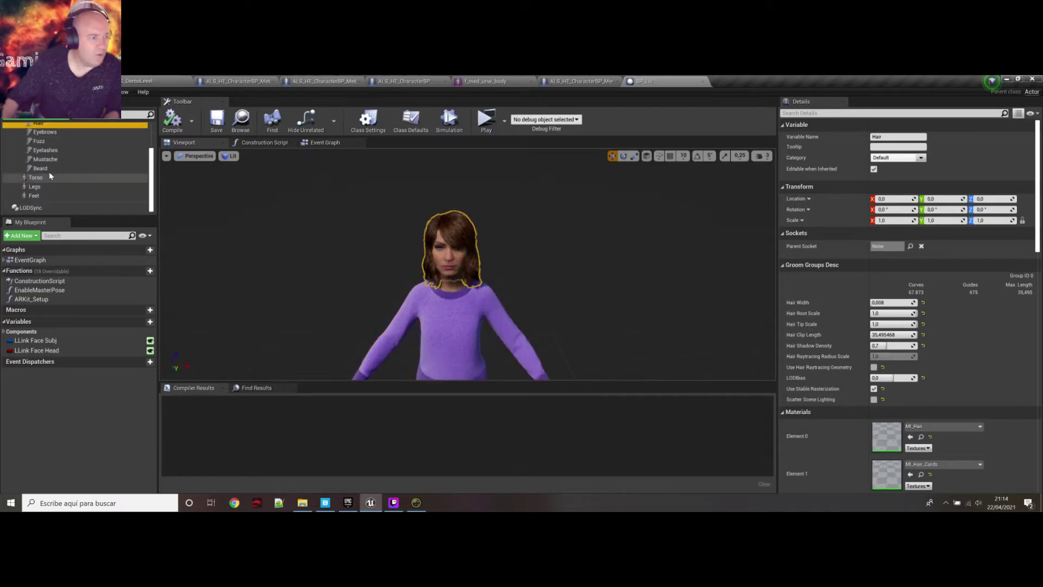
shift+click(47, 168)
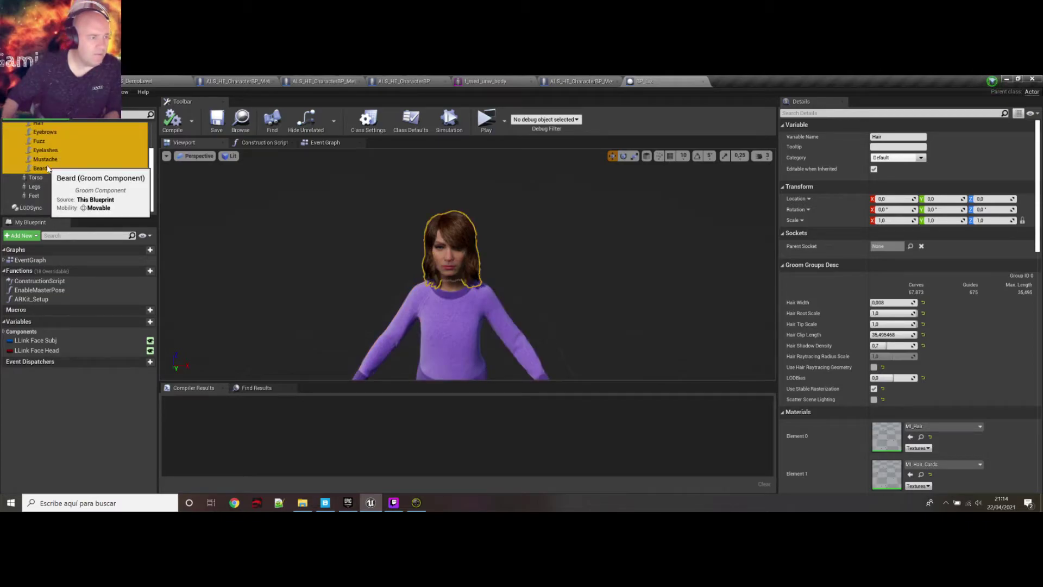
right_click(47, 168)
click(75, 198)
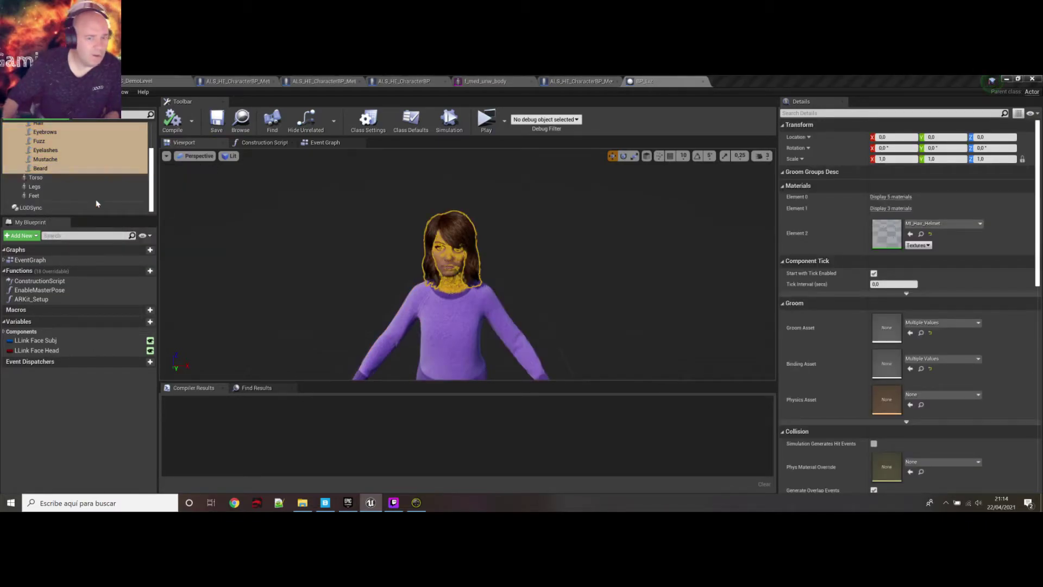
Step: Paste the copied groom components into ALS_HE_CharacterBP_Metahuman_Liz and attach them to the Face component
click(589, 82)
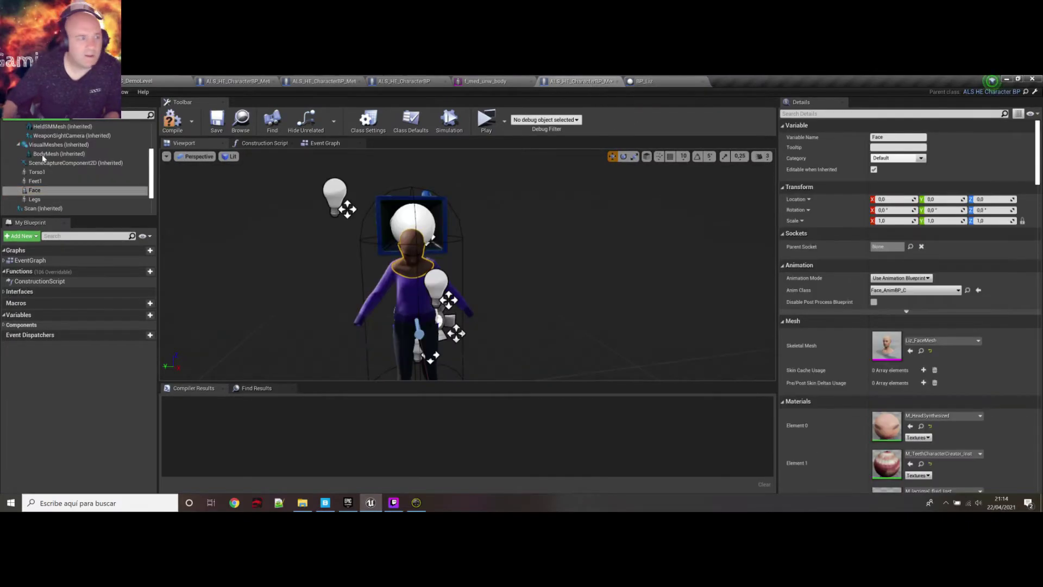
right_click(35, 190)
click(64, 246)
scroll(49, 177, down, 1)
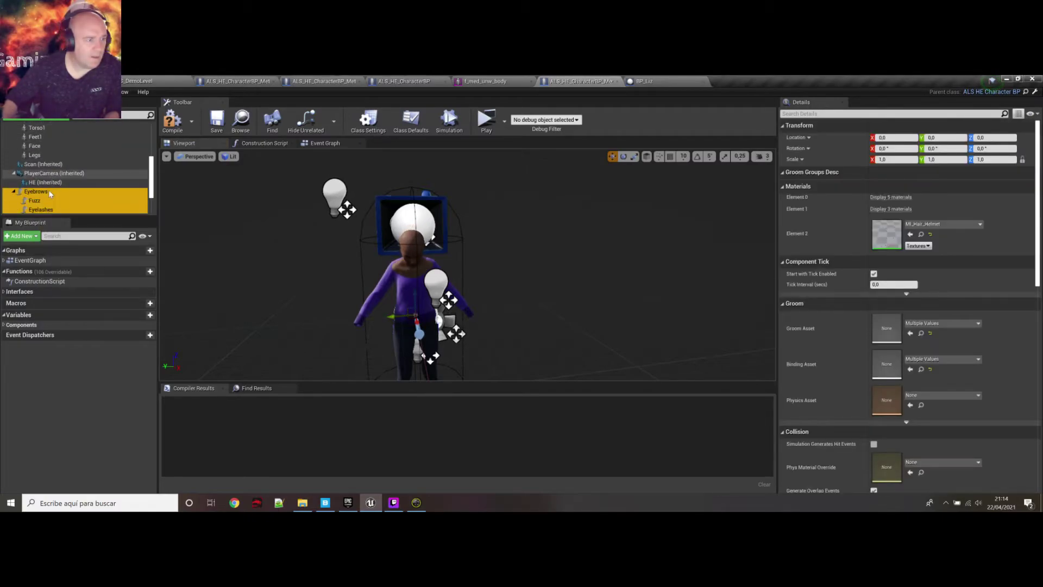
drag(44, 196, 35, 146)
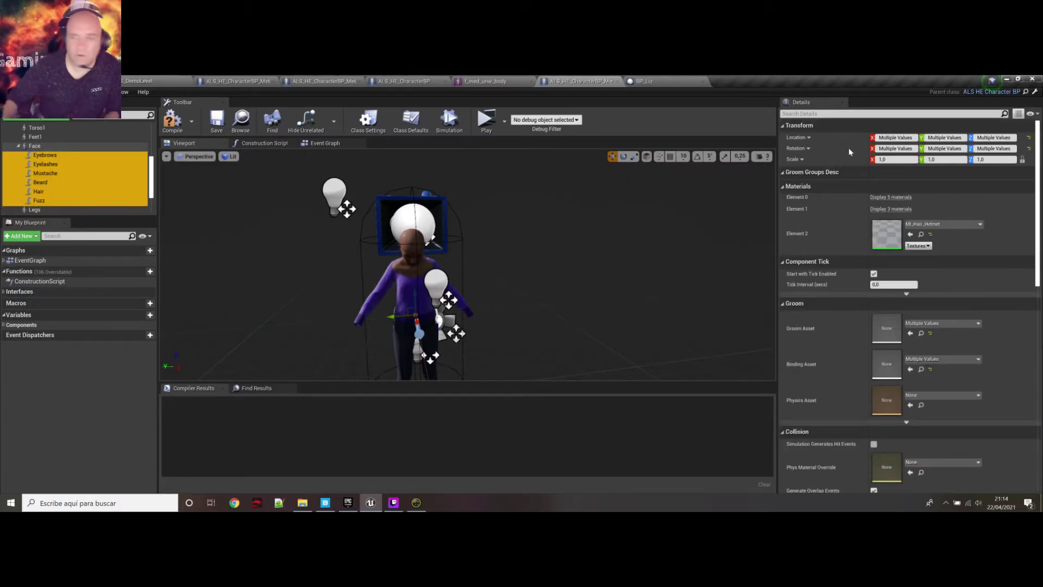
Step: Set the location and rotation of the pasted groom components to 0 on all axes, and compile and save the Liz blueprint
click(888, 138)
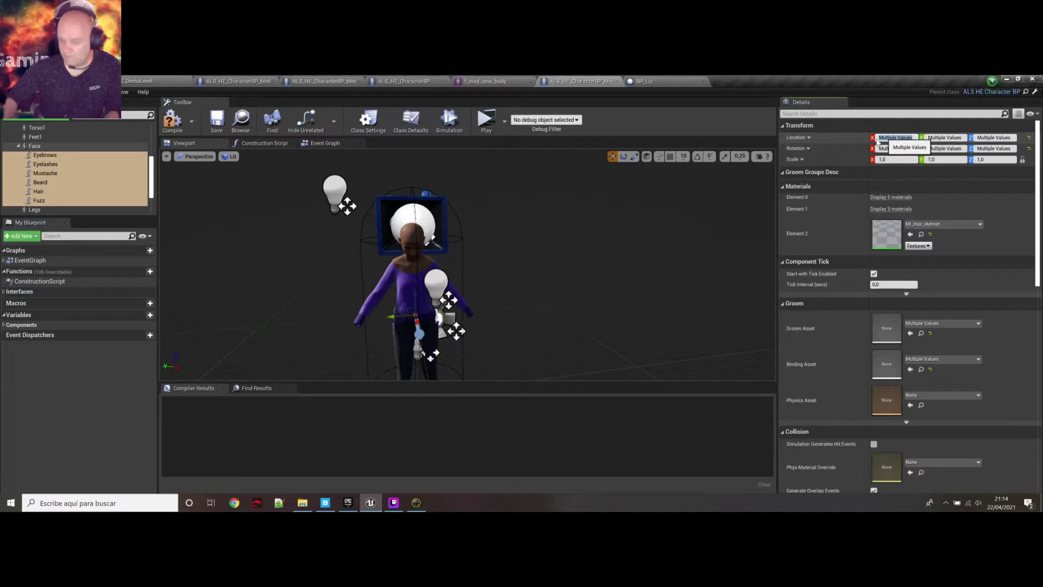
text(0,)
text(0)
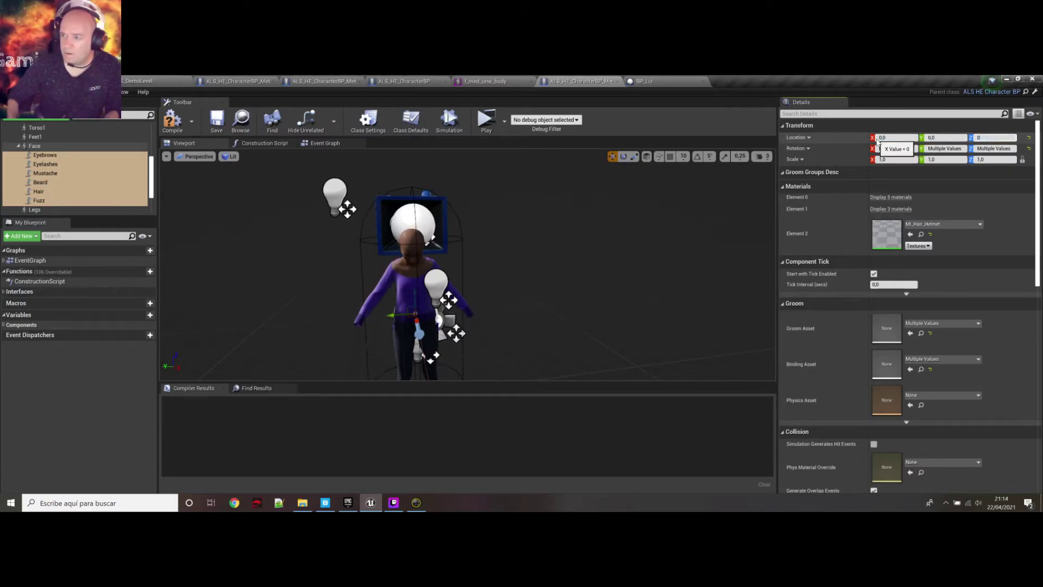
click(891, 148)
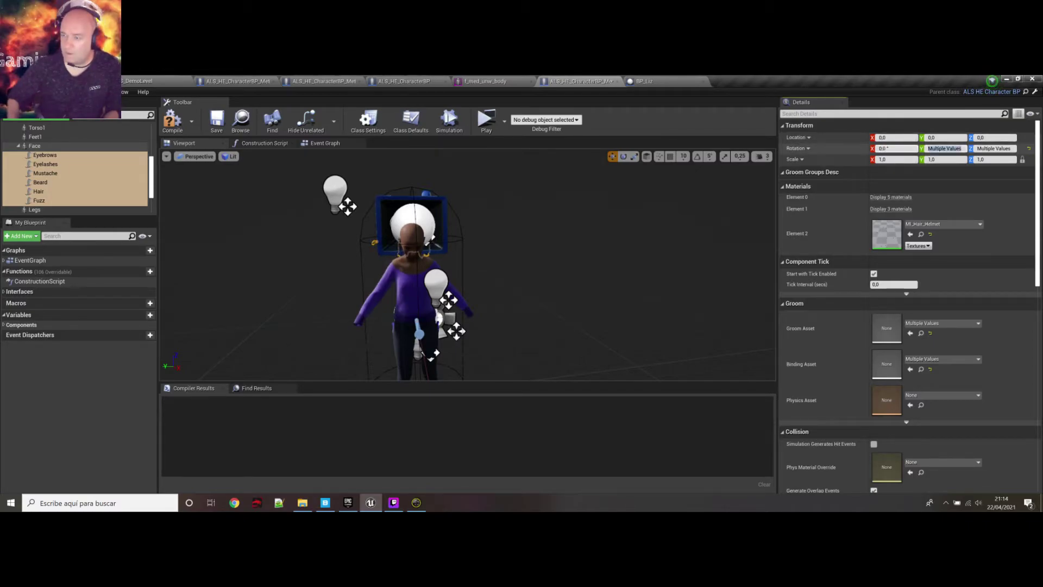
text(0)
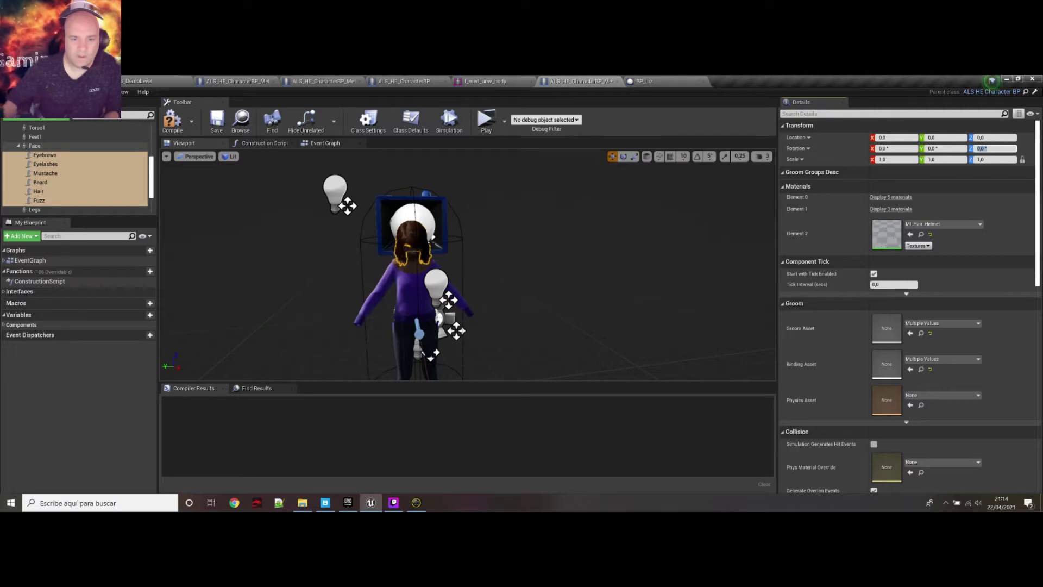
right_drag(467, 267, 486, 299)
key(a)
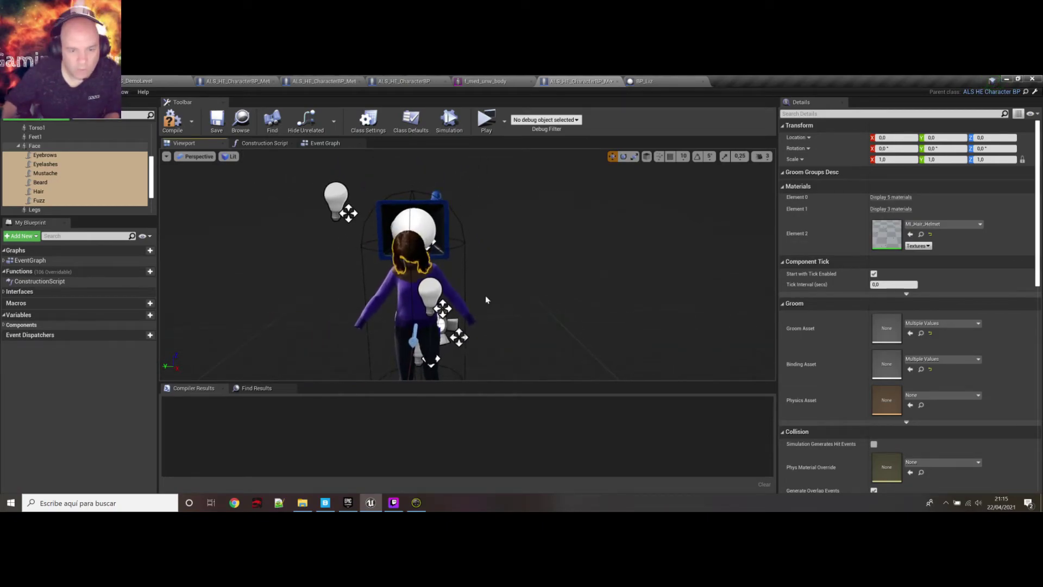
click(216, 122)
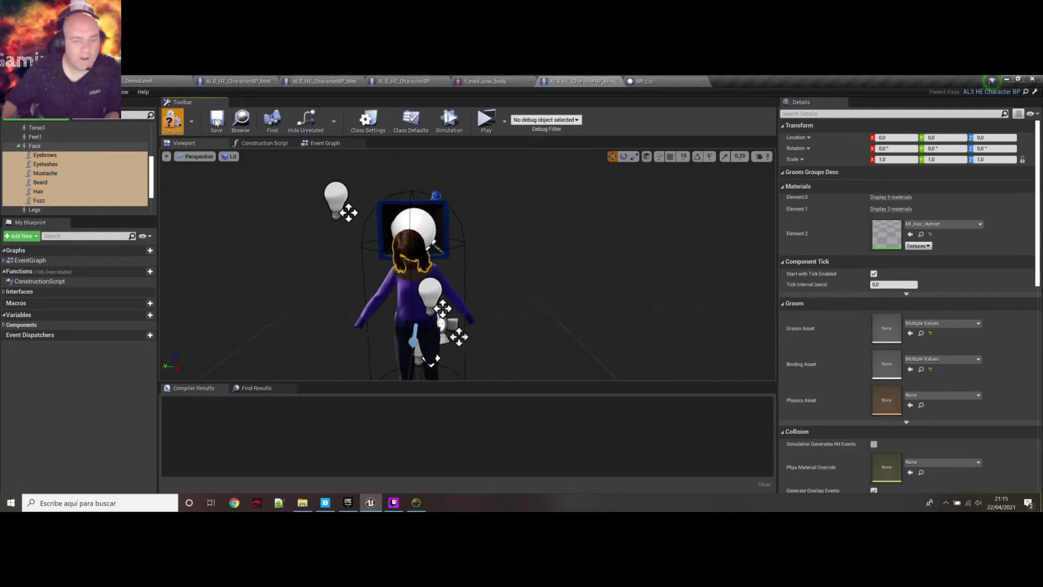
click(215, 123)
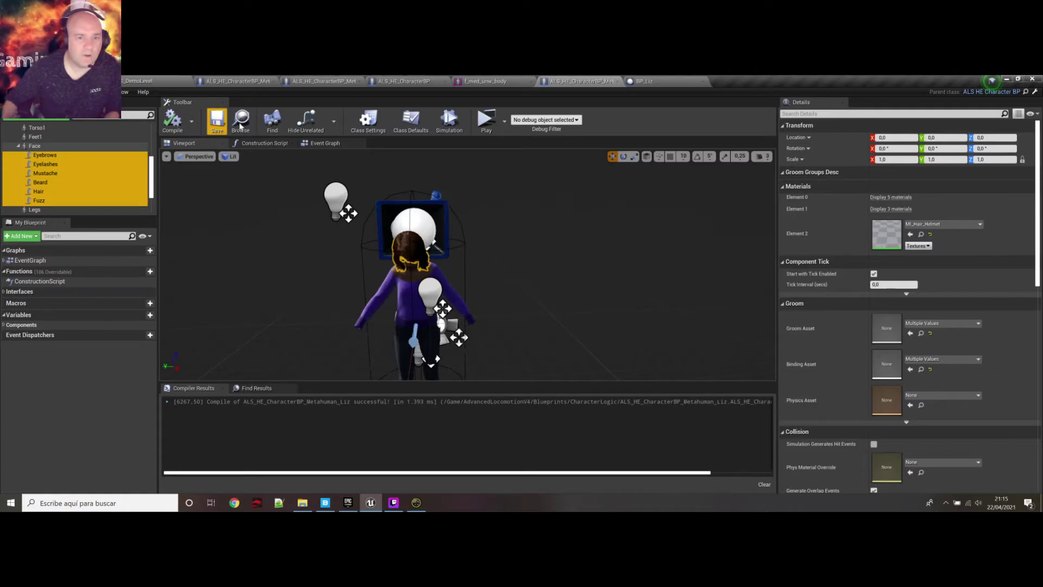
Step: Examine the Construction Script nodes in ALS_HE_CharacterBP_Metahuman_Carl
click(322, 83)
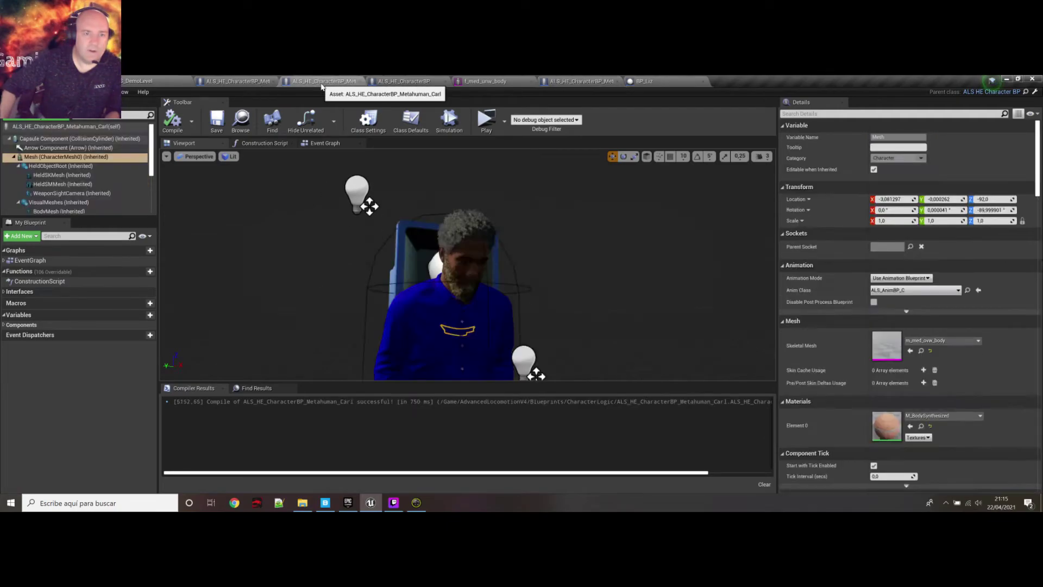
click(266, 145)
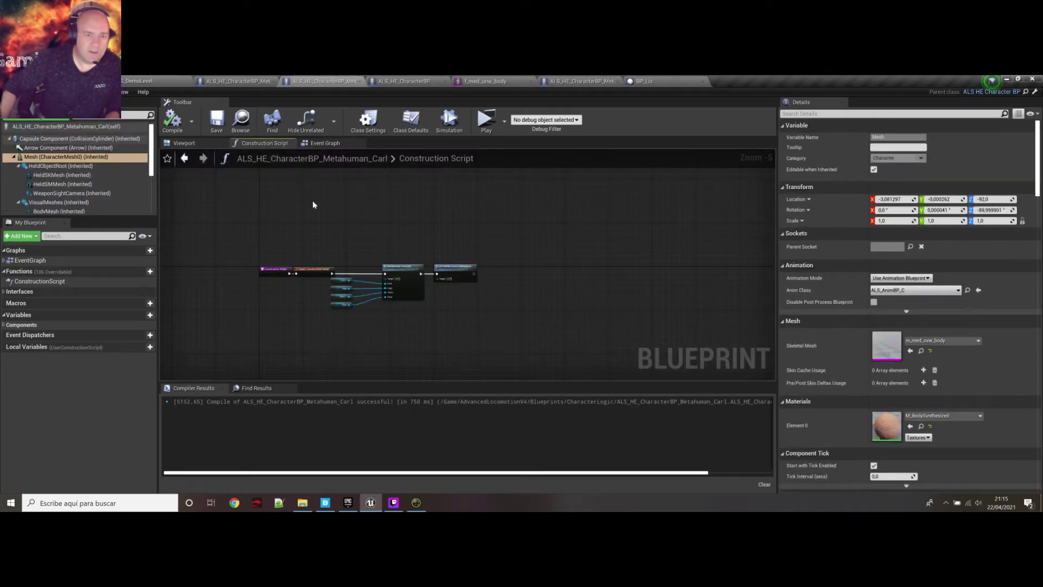
scroll(377, 271, up, 3)
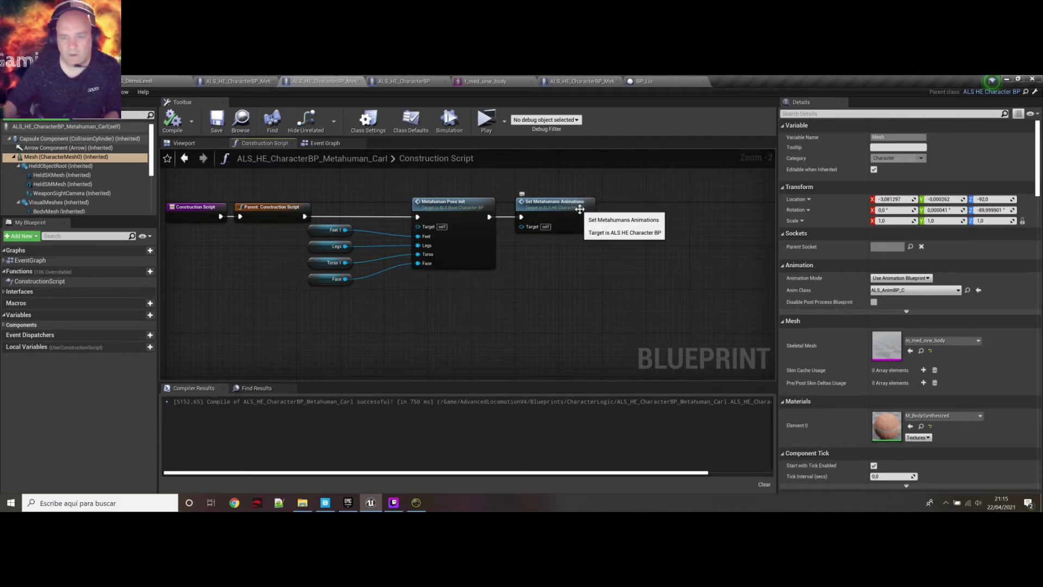
Step: Look through the class defaults of ALS_HE_CharacterBP_Metahuman_Liz, collapsing the Colors category
click(595, 82)
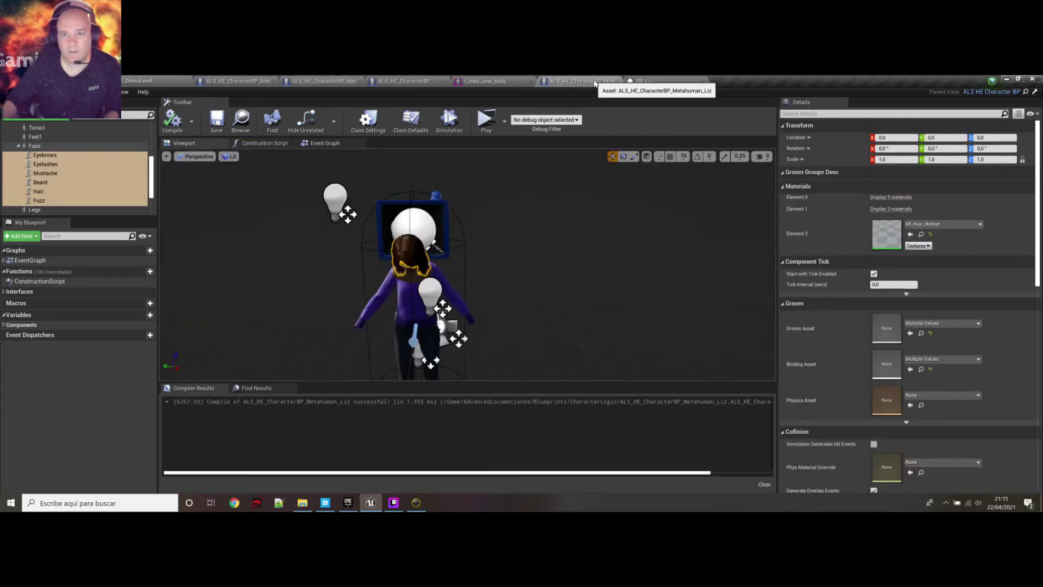
scroll(101, 158, up, 5)
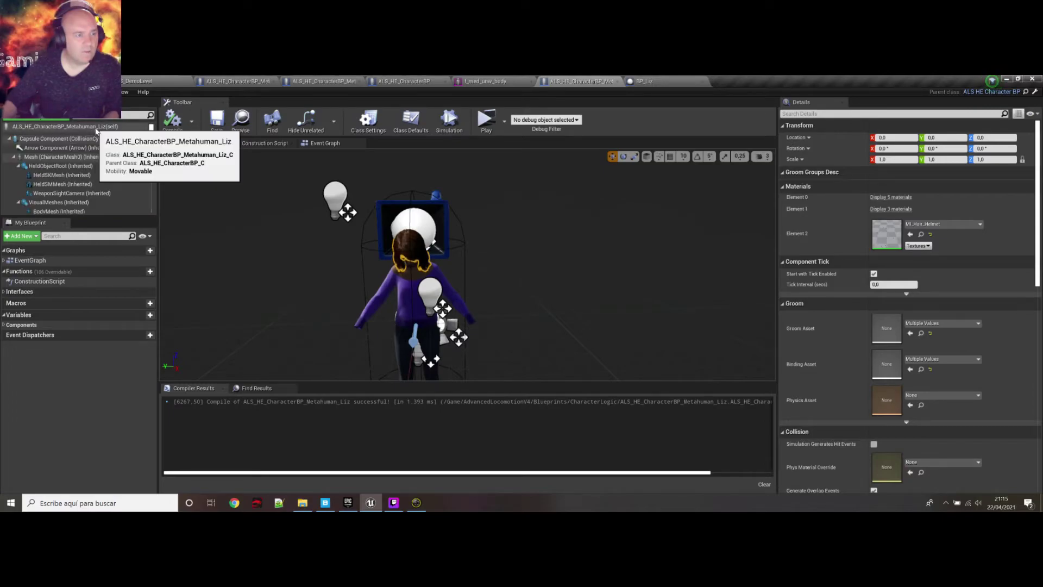
click(82, 128)
drag(1039, 181, 1041, 248)
scroll(1041, 248, up, 15)
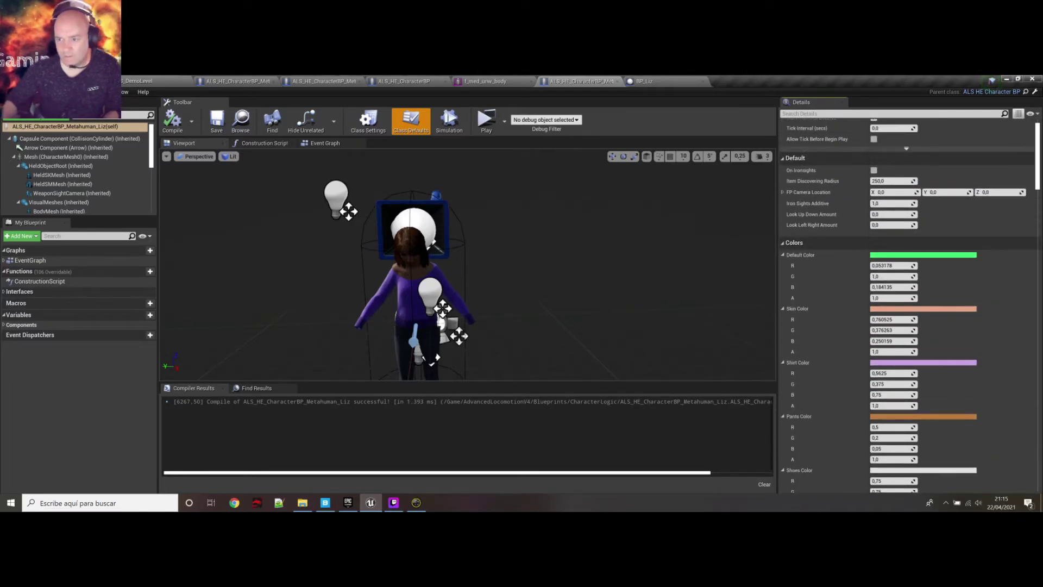
click(782, 255)
click(783, 243)
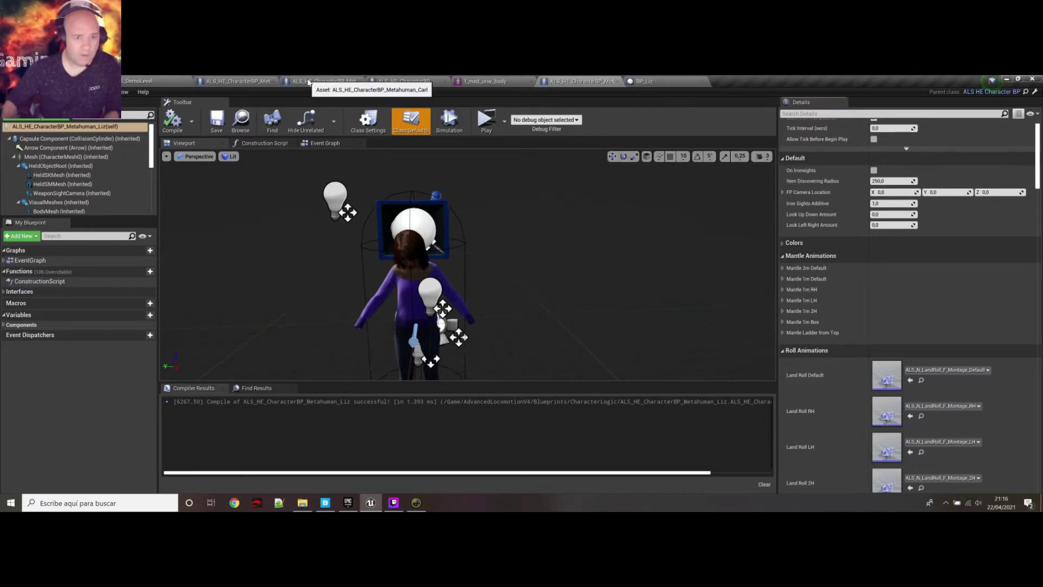
Step: Copy Carl's Metahuman Pose Init, Set Metahumans Animations and body part nodes into Liz's Construction Script and connect them after Parent: Construction Script
click(318, 81)
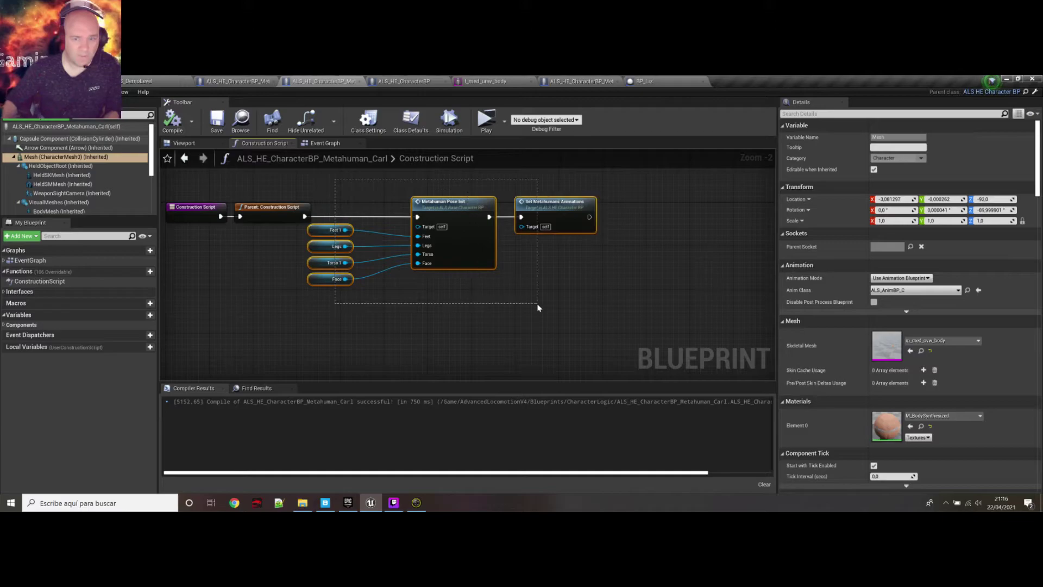
drag(537, 308, 546, 304)
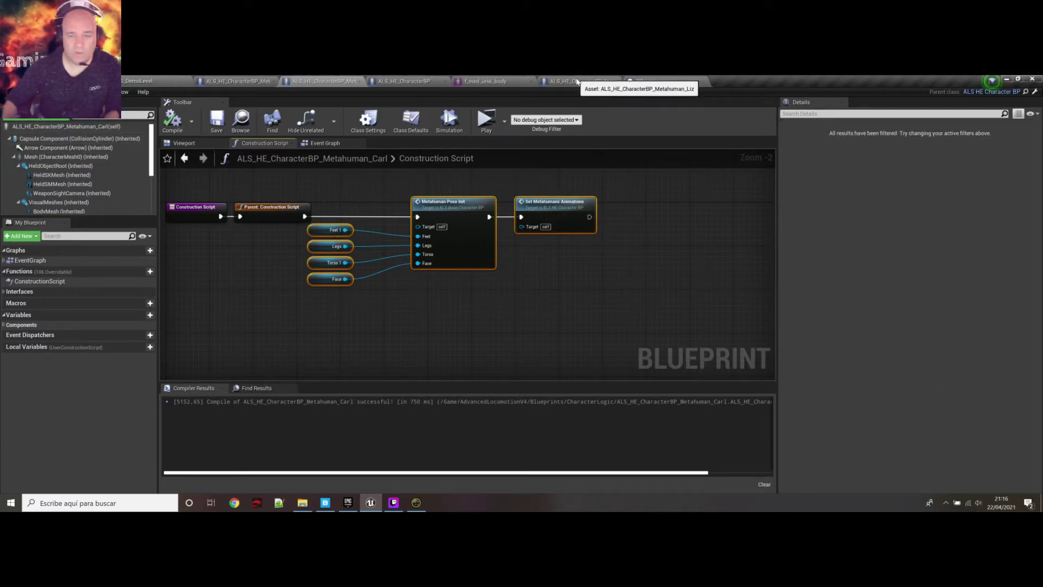
click(577, 82)
click(264, 143)
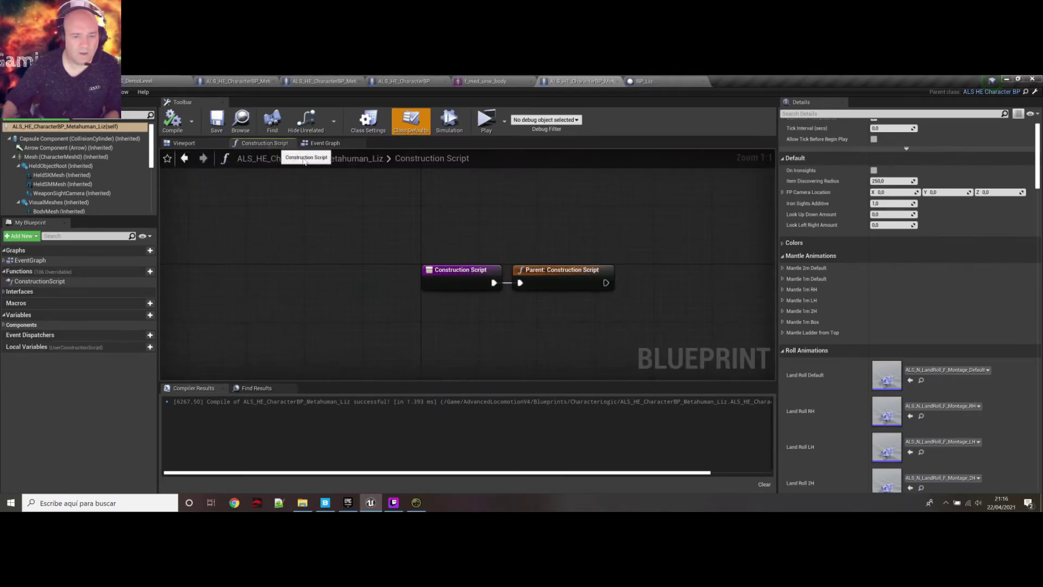
right_drag(646, 313, 429, 296)
key(ctrl+v)
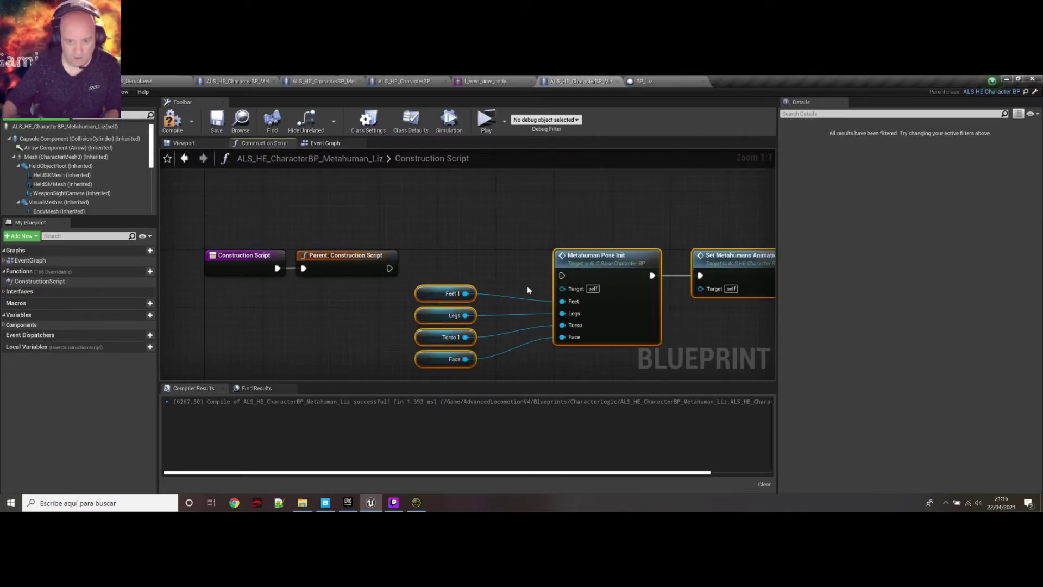
drag(574, 263, 472, 257)
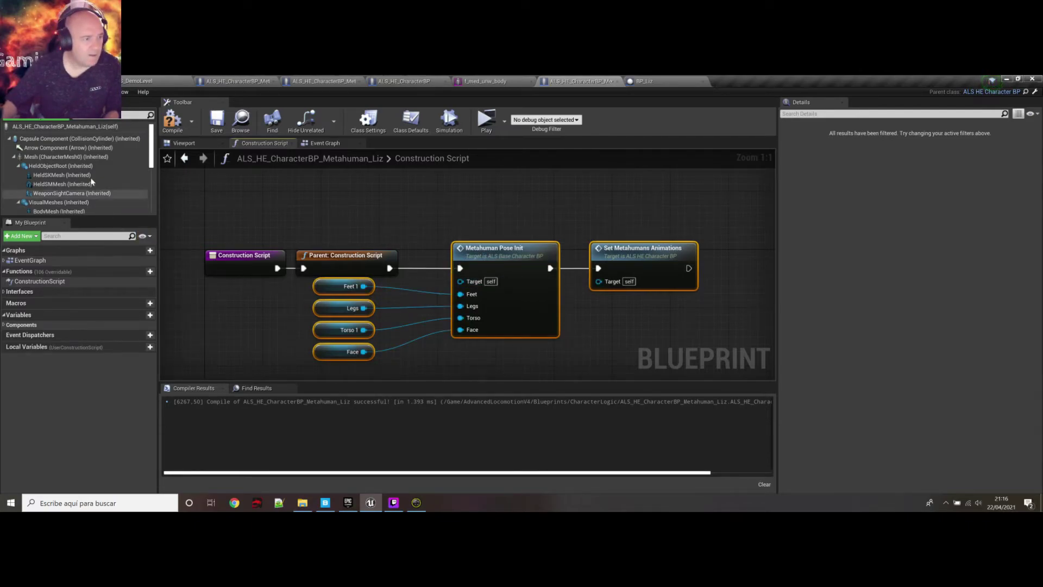
Step: Review Liz's body part components under Mesh by collapsing HeldObjectRoot, VisualMeshes and Face, and select Legs
click(18, 166)
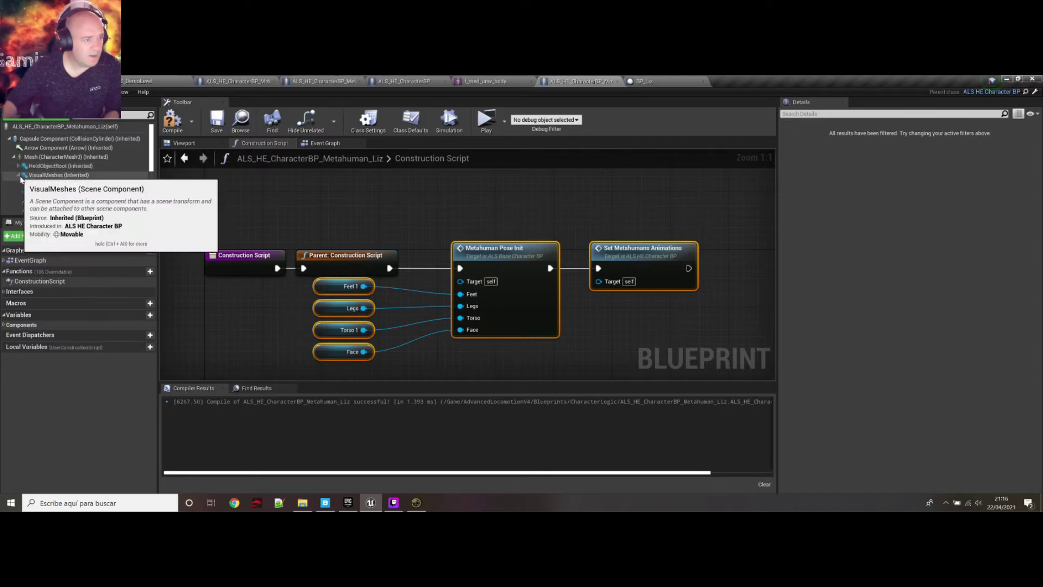
click(18, 175)
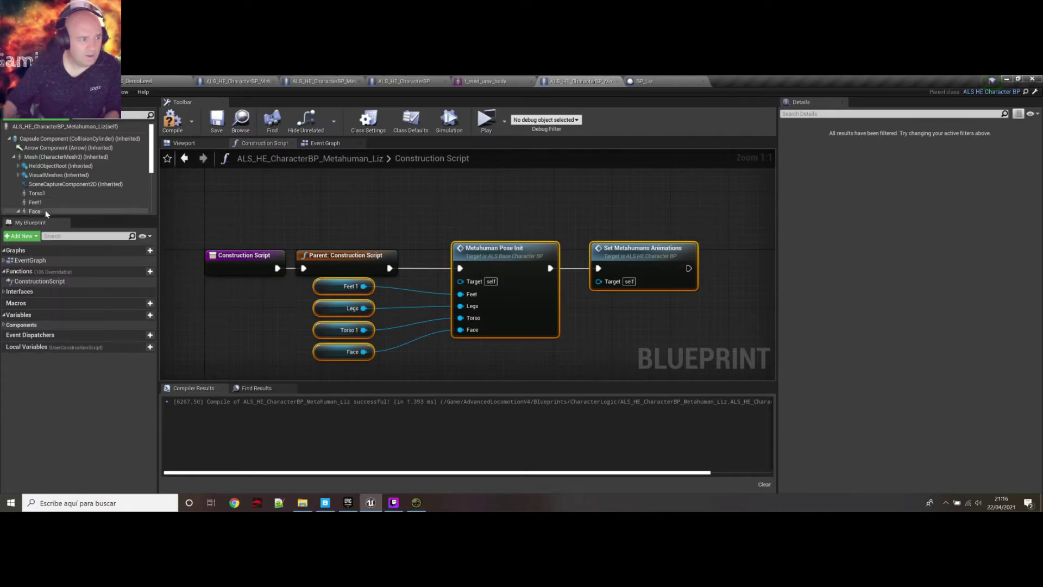
double_click(47, 212)
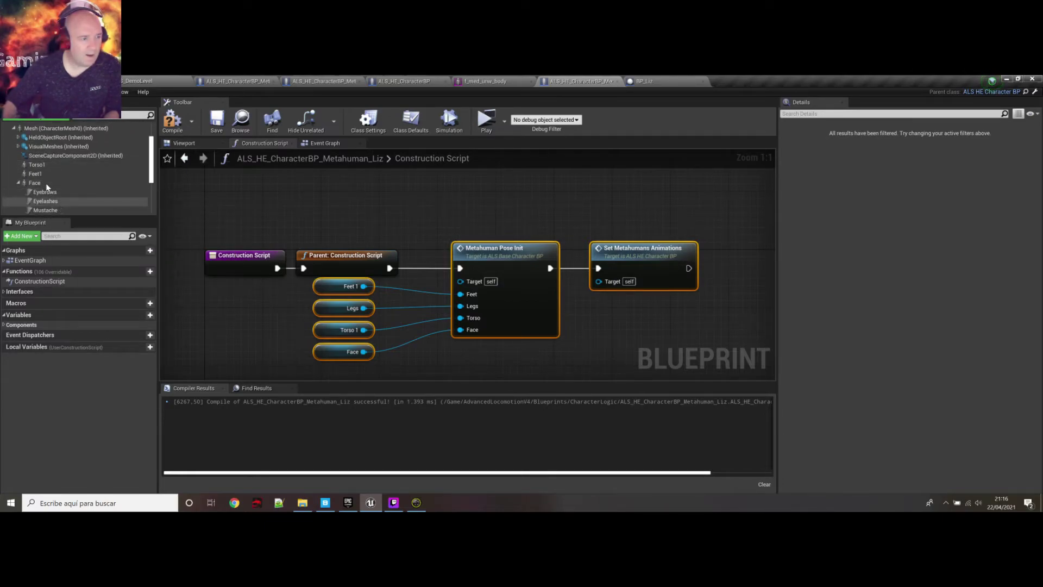
double_click(44, 184)
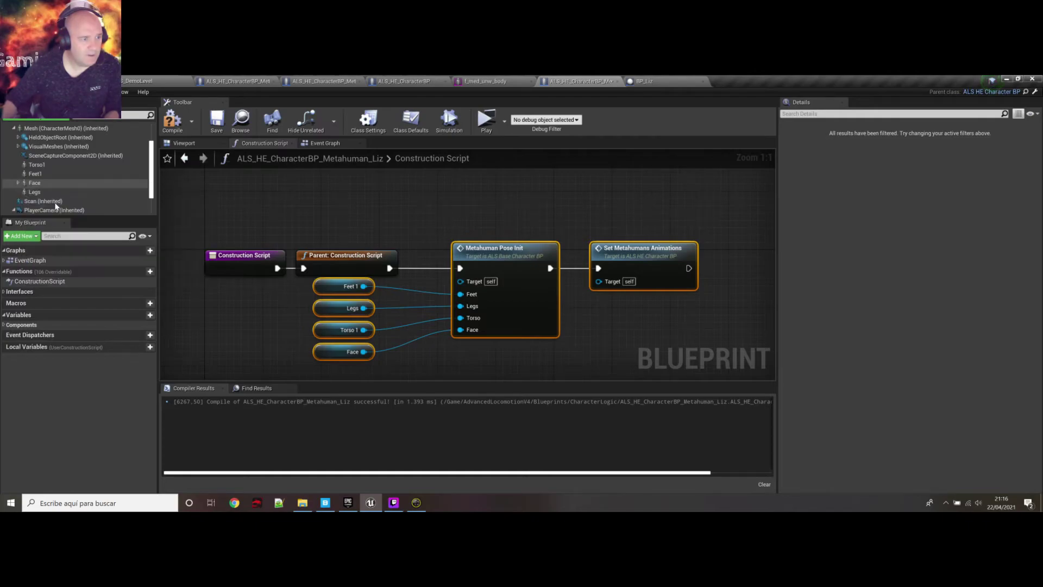
click(34, 192)
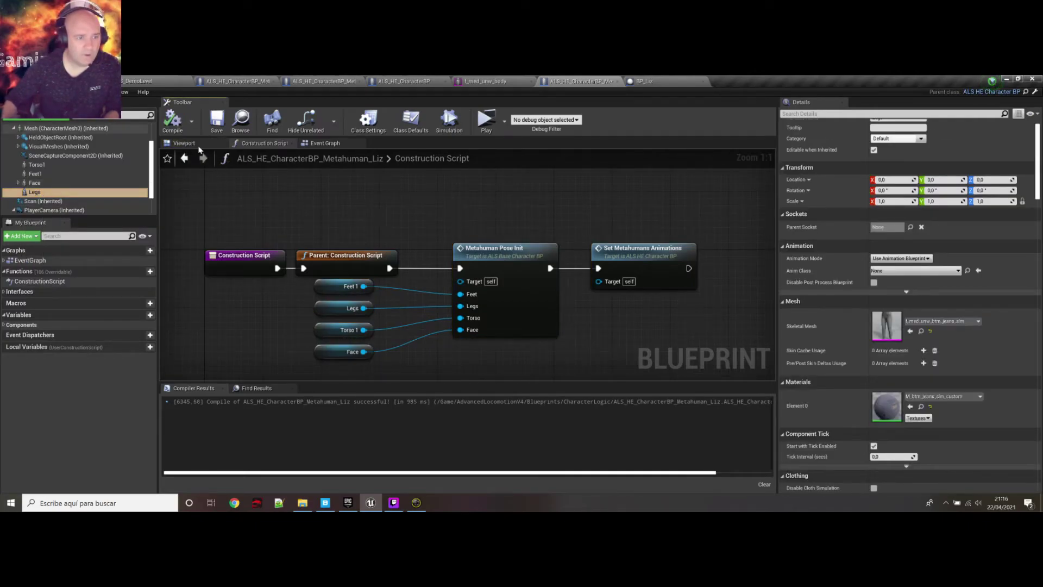
Step: Inspect Liz's pose in the blueprint's 3D preview and save ALS_HE_CharacterBP_Metahuman_Liz
click(185, 143)
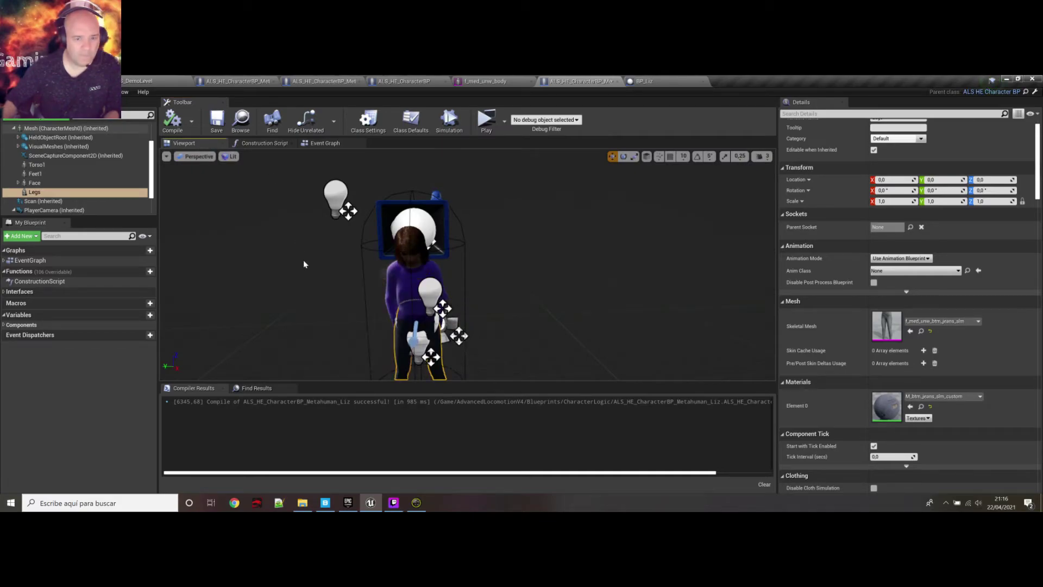
drag(307, 266, 415, 195)
mouse_move(286, 174)
right_down()
mouse_move(402, 177)
mouse_move(286, 174)
right_up()
click(216, 122)
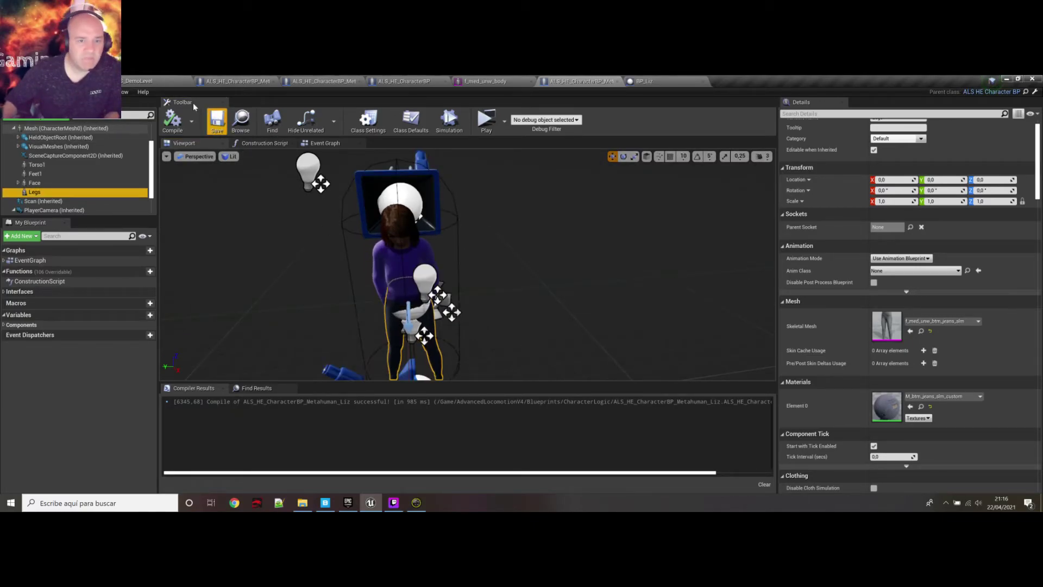
Step: Set the Default Pawn Class of ALS_DemoLevel's game mode to ALS_HE_CharacterBP_Metahuman_Liz
click(138, 81)
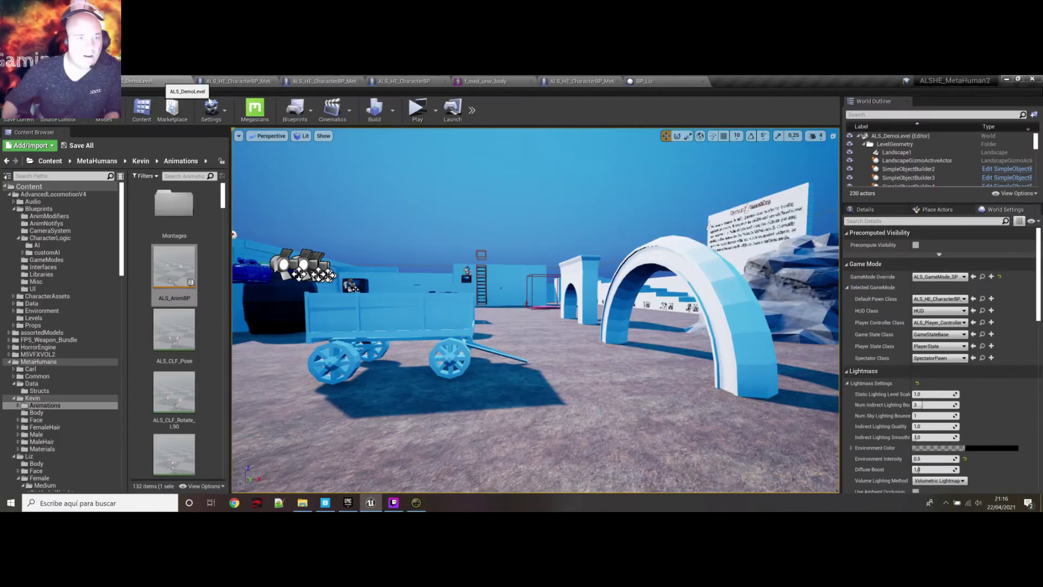
click(956, 300)
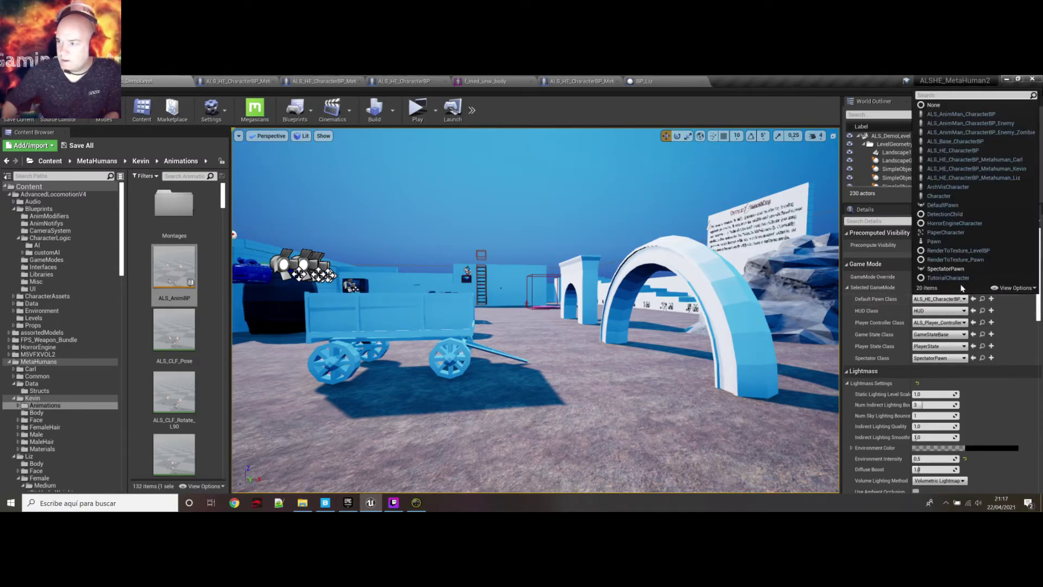
click(993, 178)
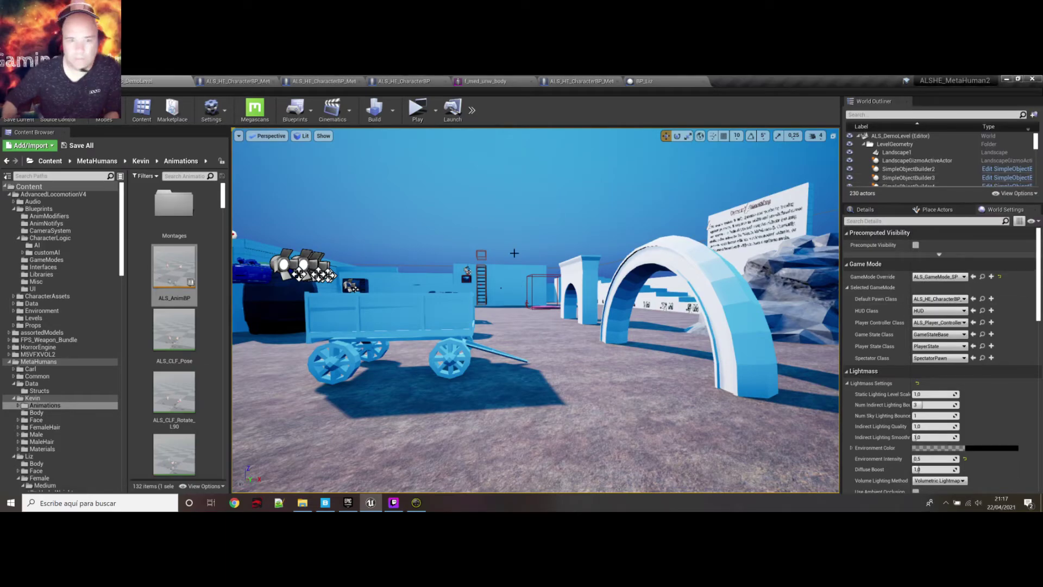
Step: Play the demo level and run Liz around the round arch and rocks to check her movement
click(417, 109)
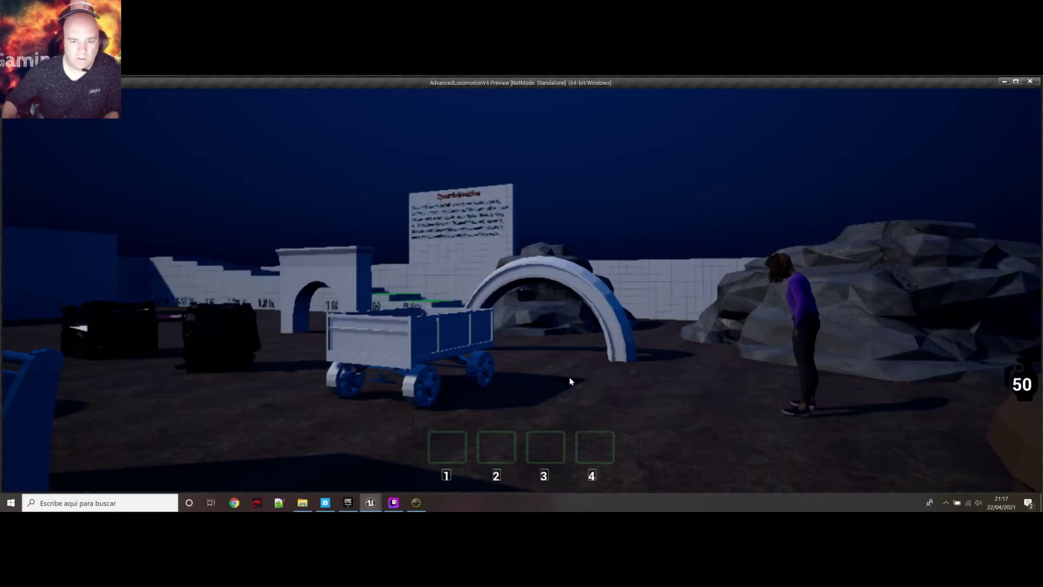
key(w)
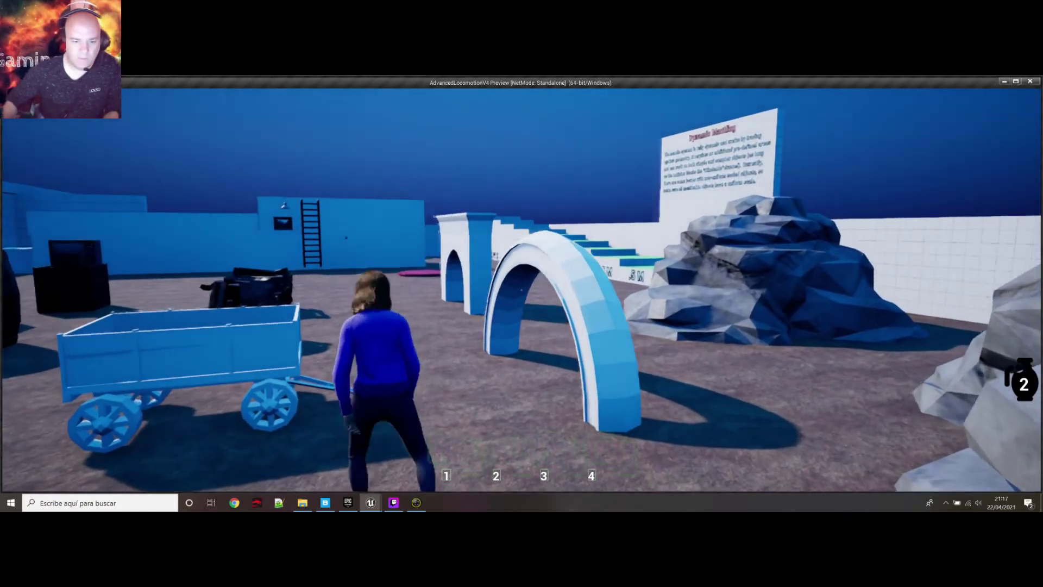
key(w)
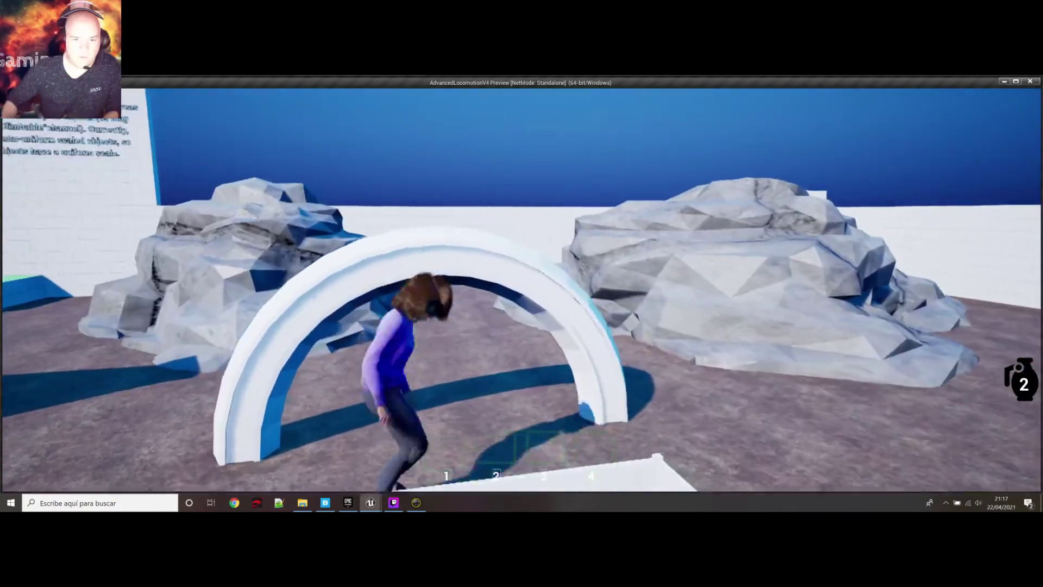
key(w)
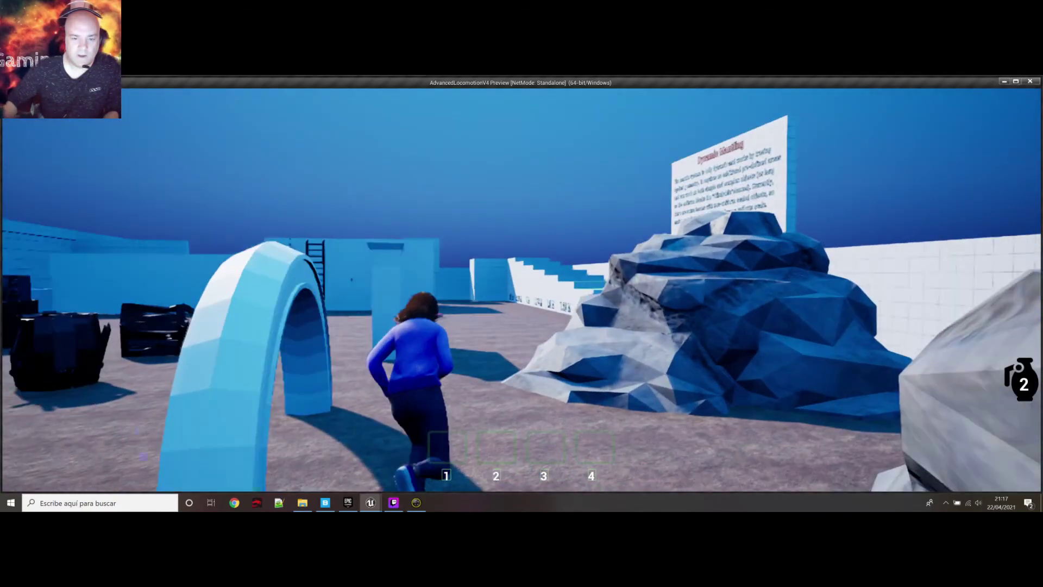
key(w)
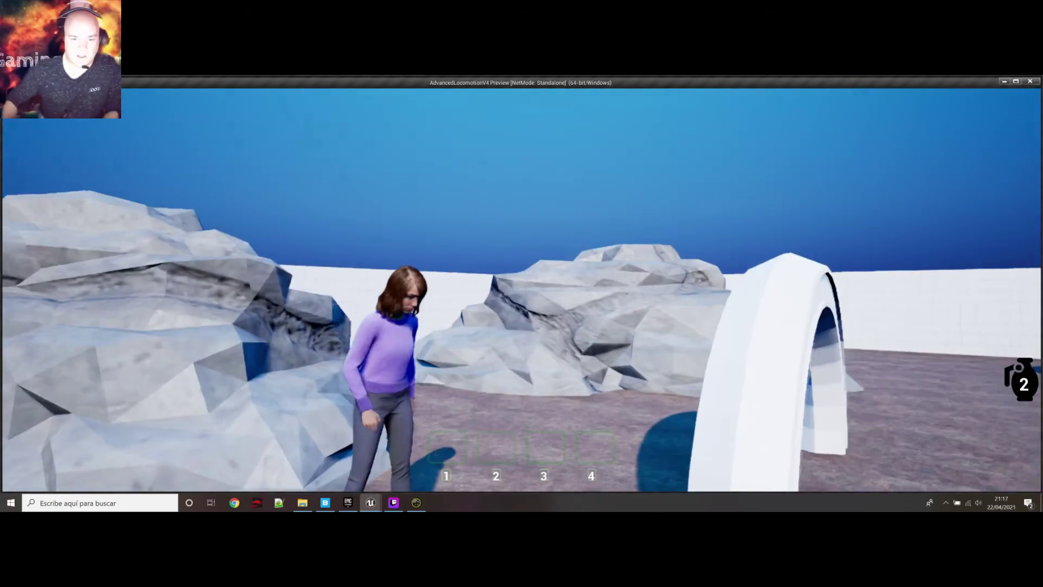
key(w)
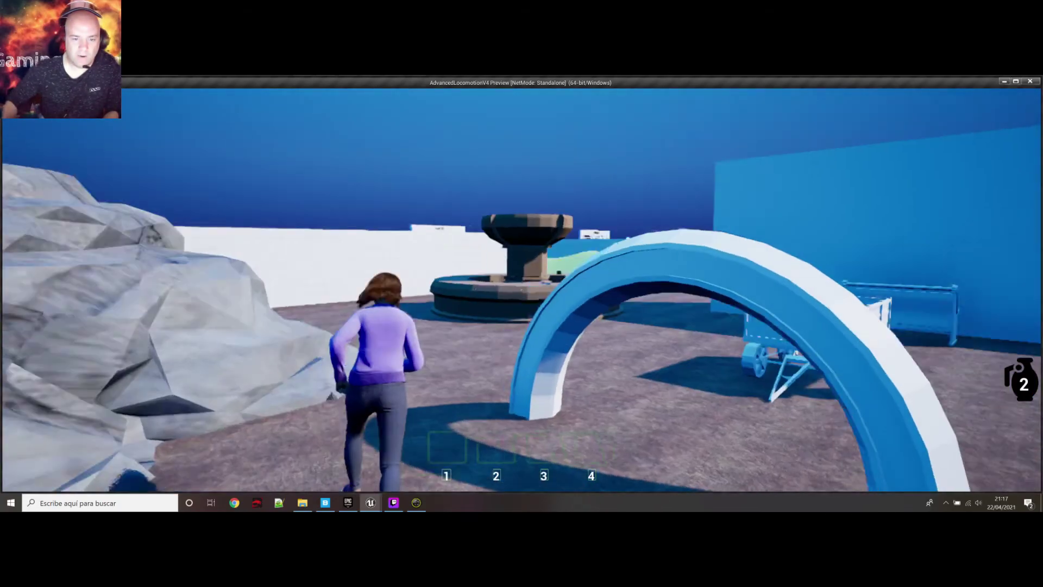
Step: Test Liz's climbing and jumping over the round arch and the square arch near the height-marked steps
key(space)
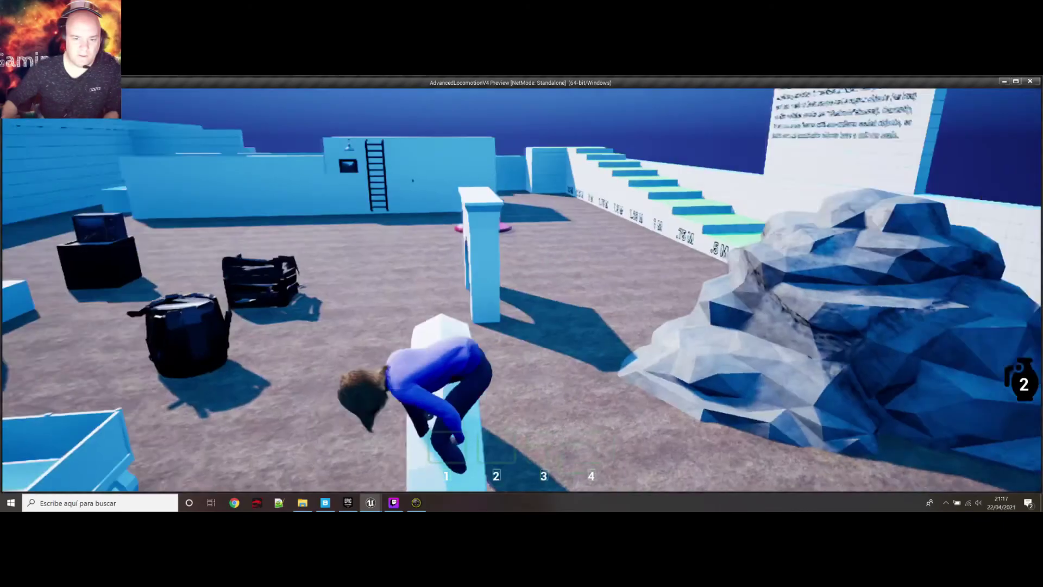
key(w)
key(space)
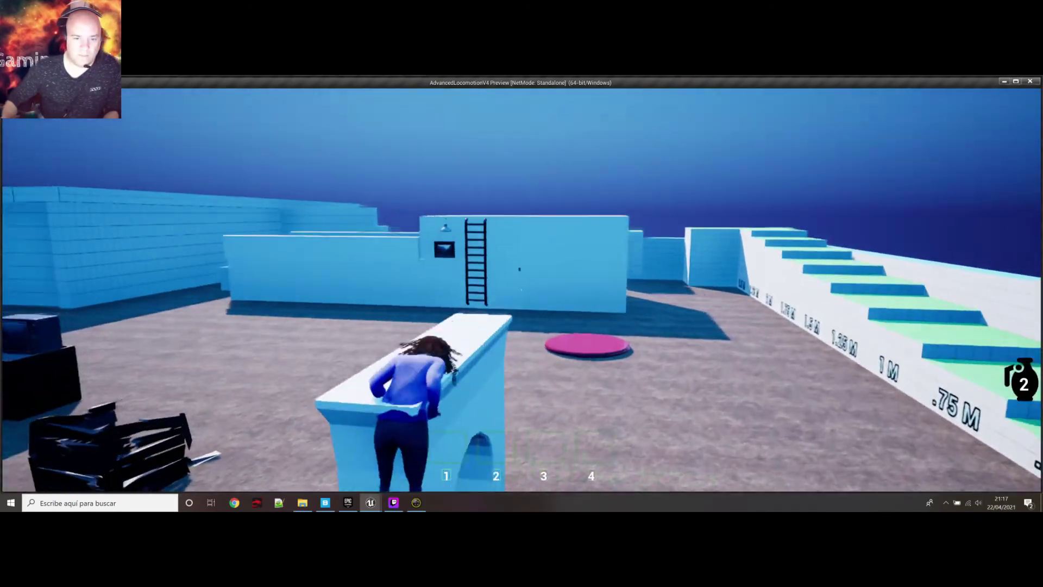
key(w)
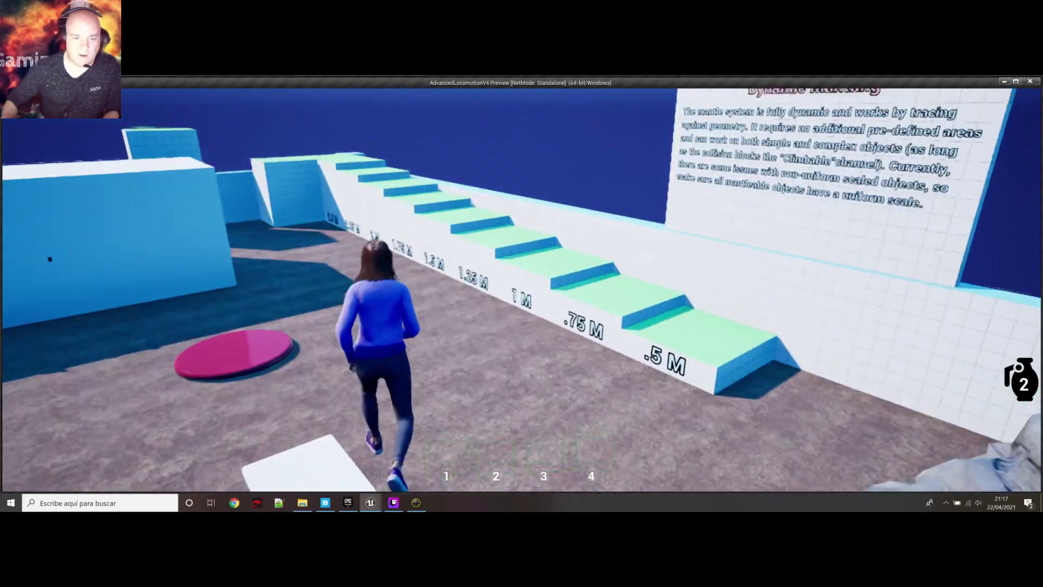
key(space)
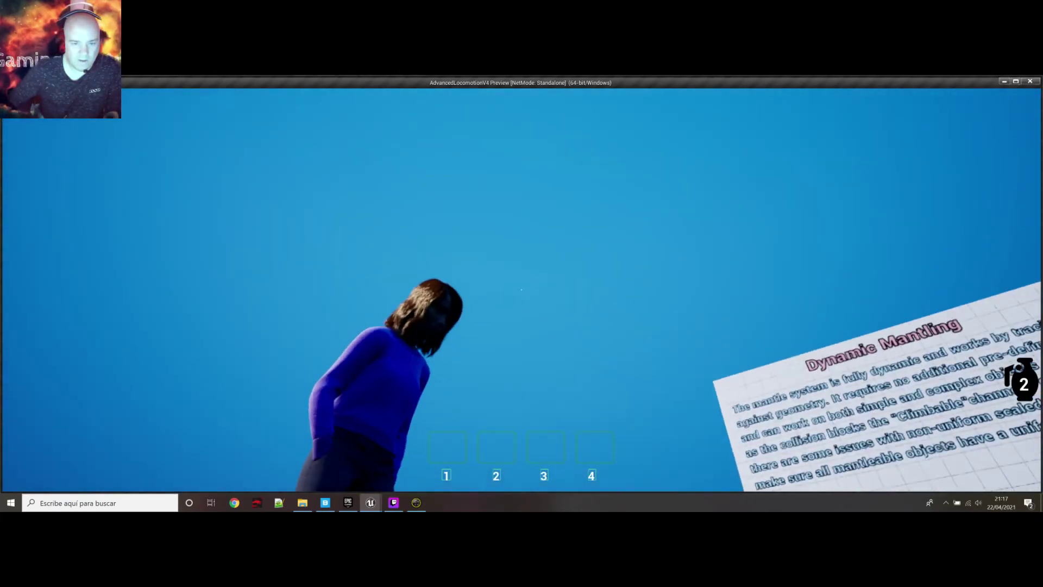
Step: Walk Liz past the wagon to the fountain and pick up the flashlight from its rim
key(w)
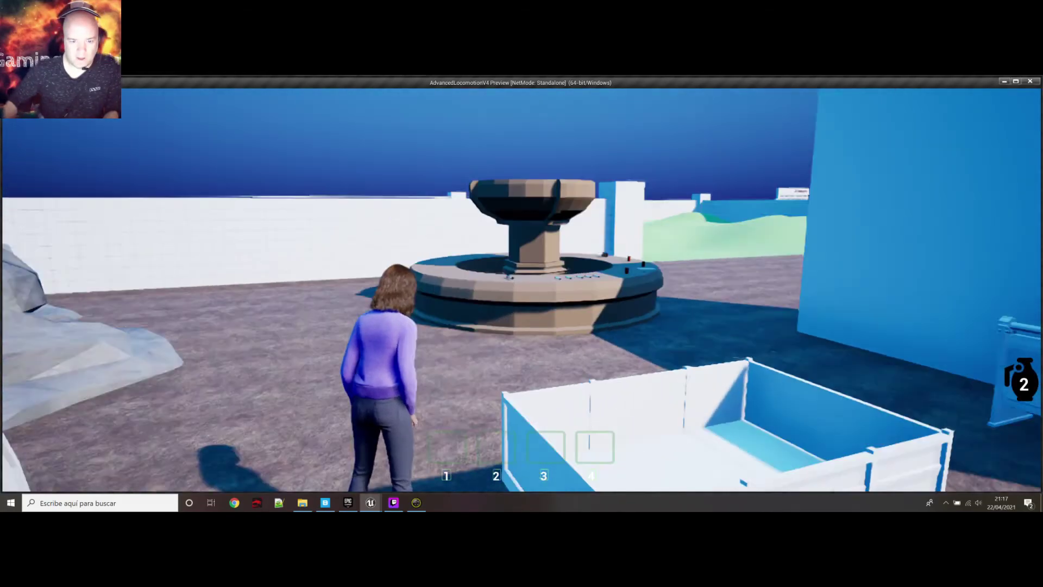
key(w)
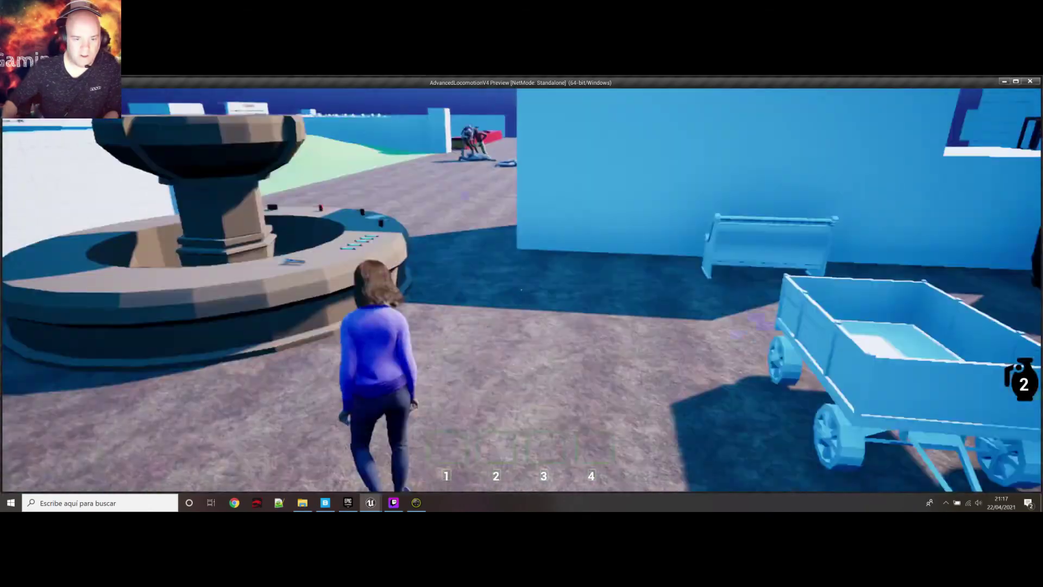
key(w)
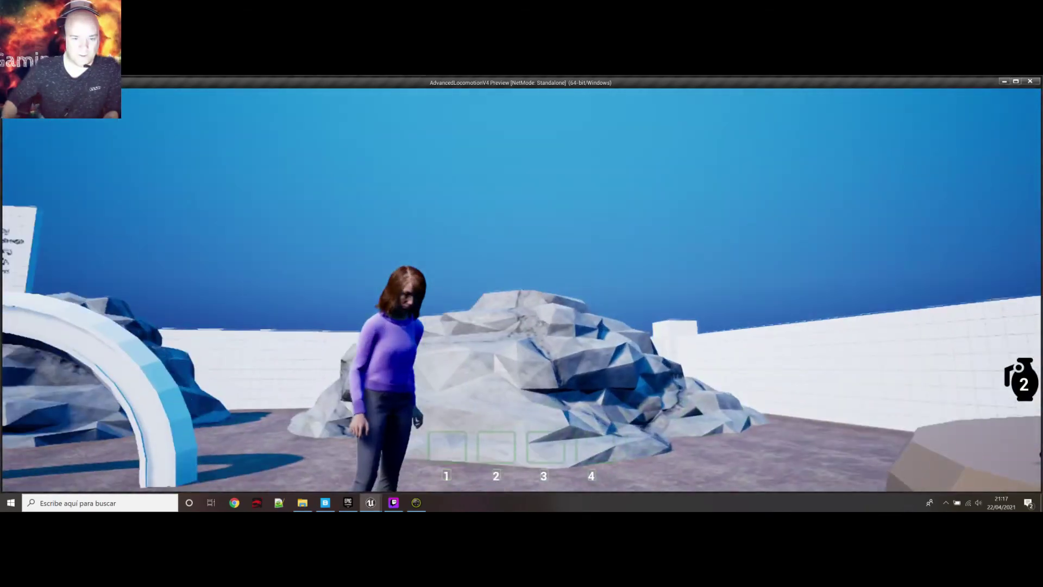
key(w)
key(w)
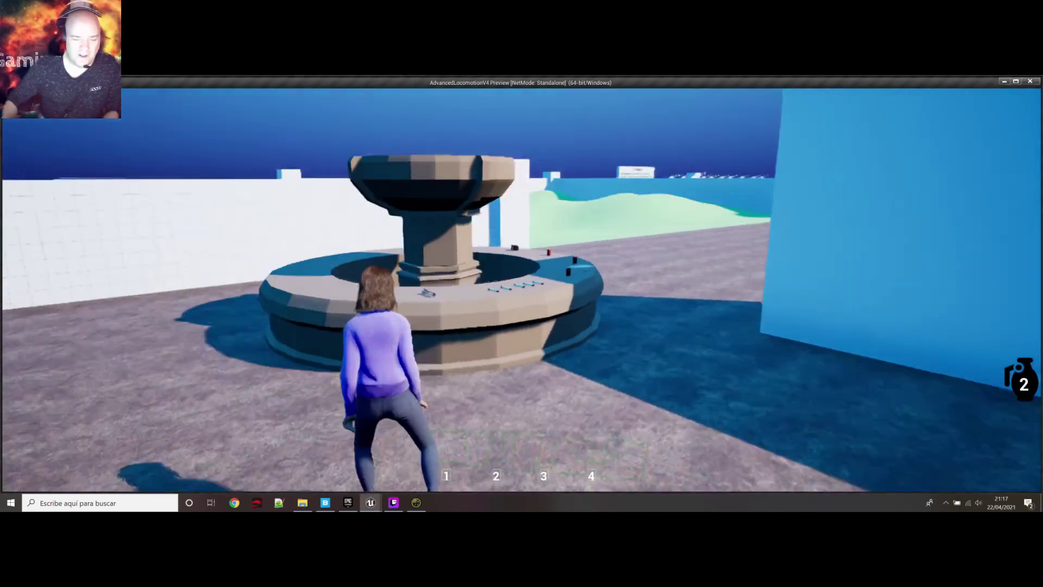
key(w)
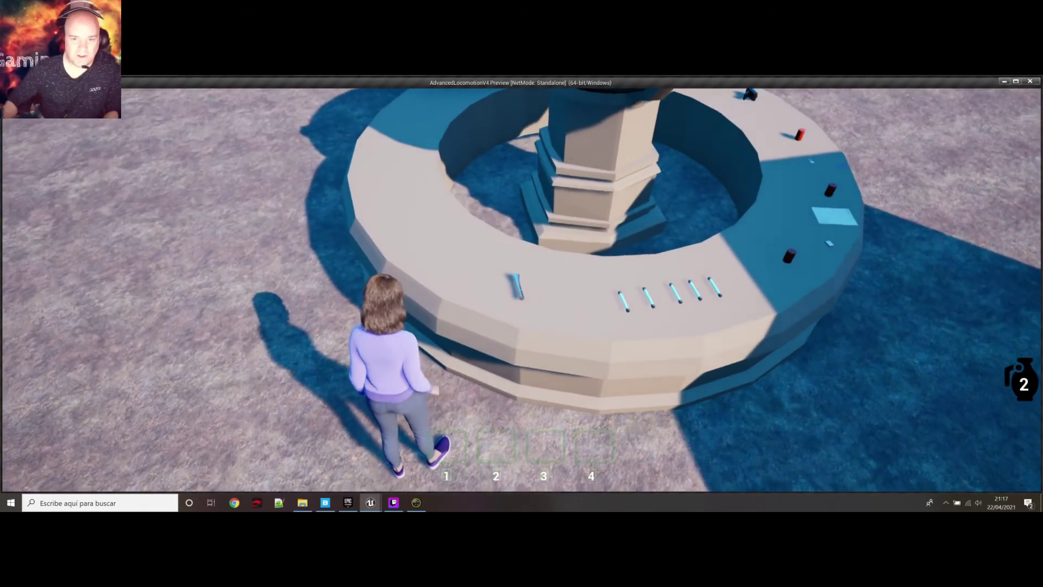
key(e)
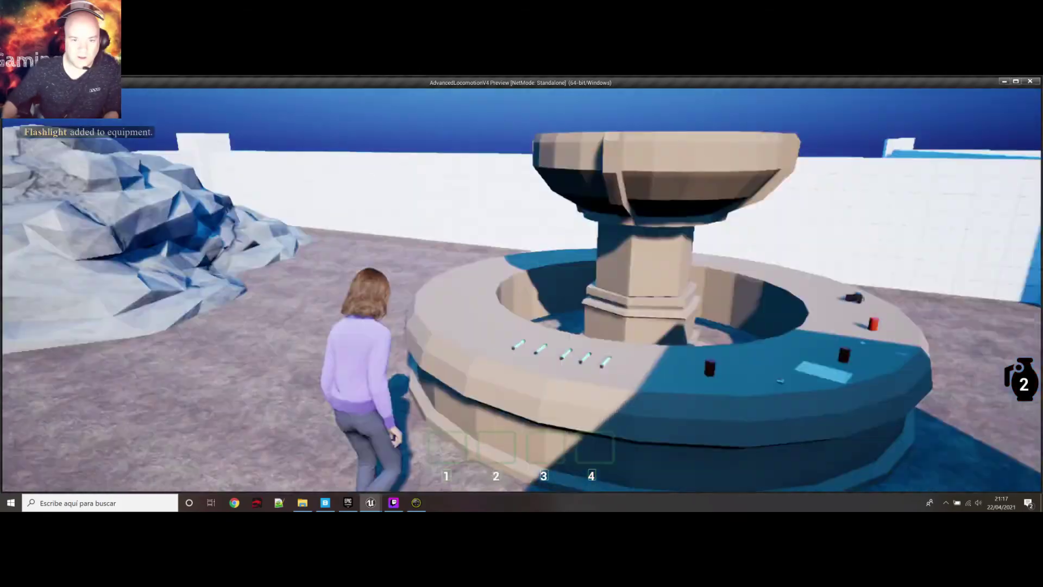
Step: Run Liz from the fountain up the height-marked mantling steps, leap off the far end, and stop the play session
key(w)
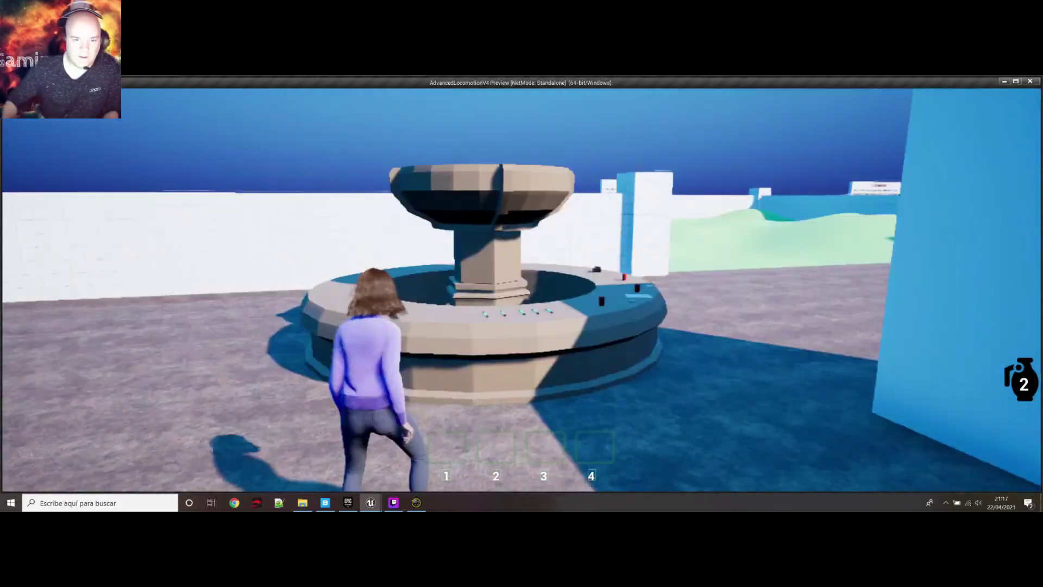
key(w)
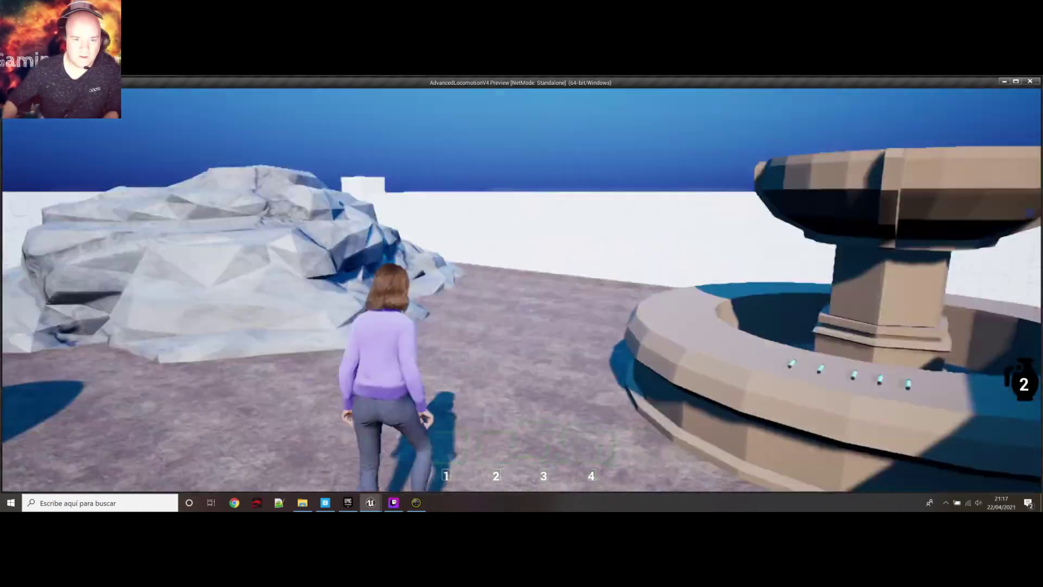
key(w)
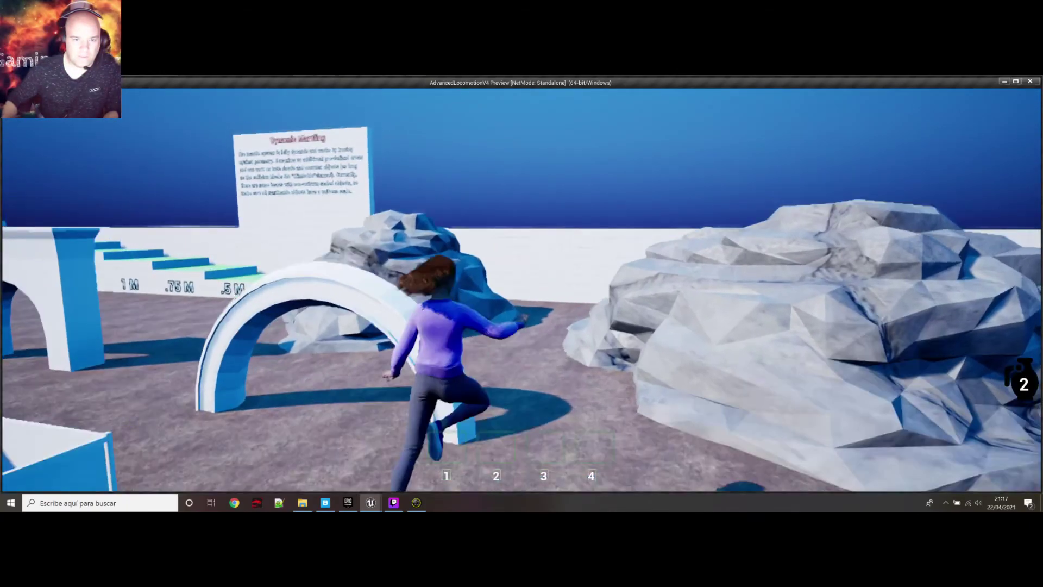
key(w)
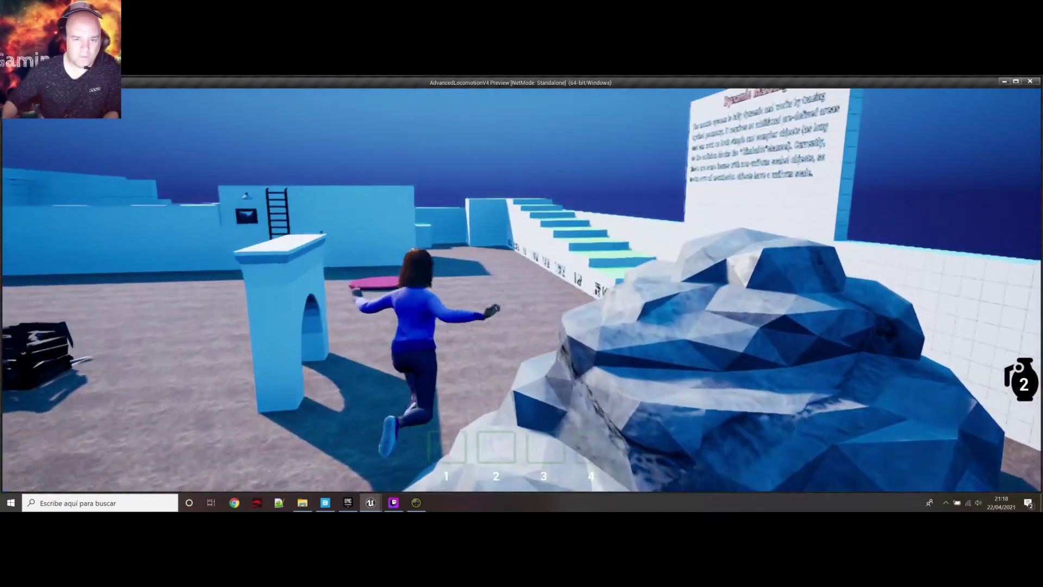
key(w)
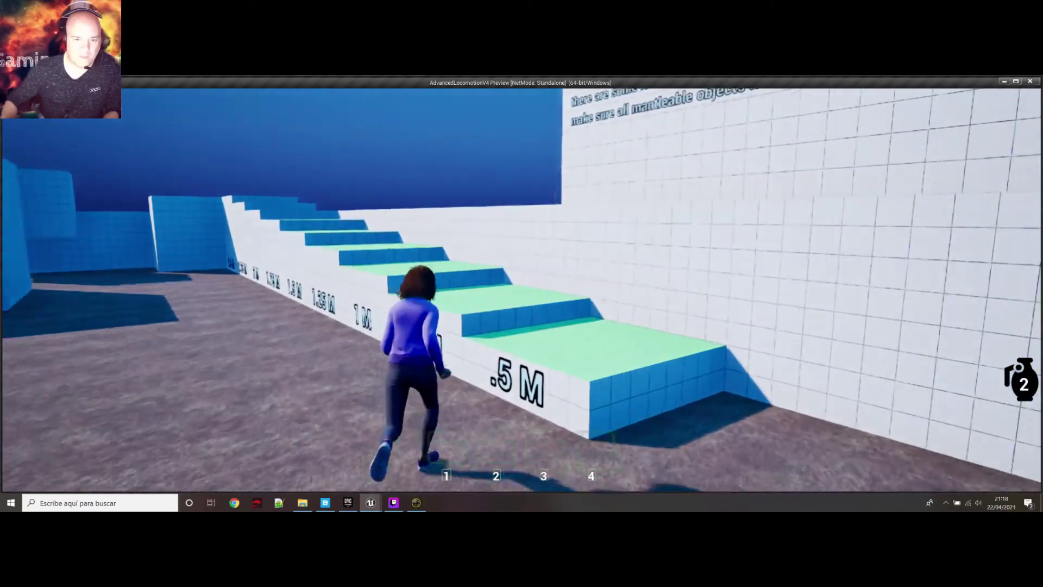
key(w)
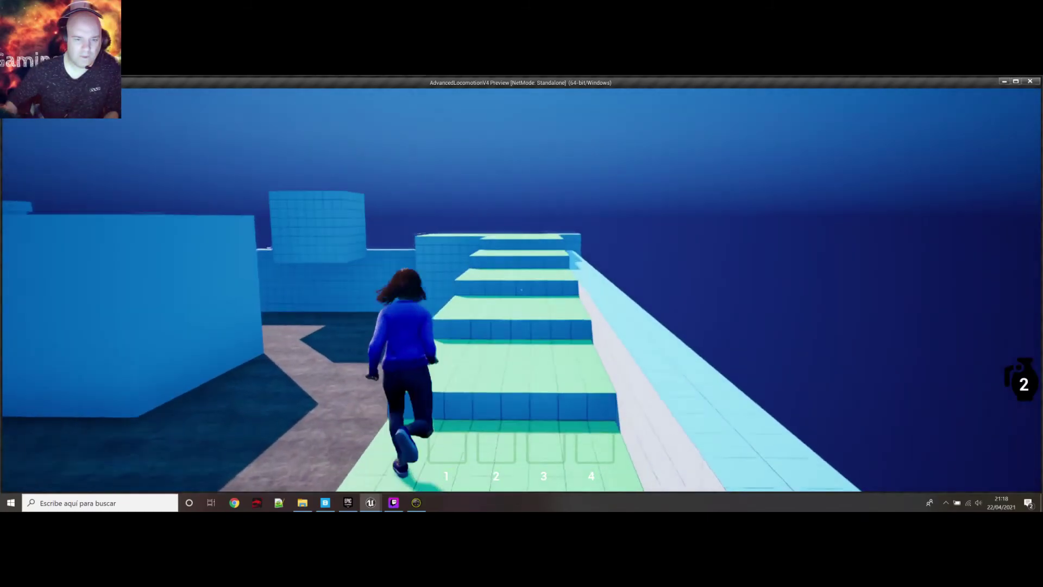
key(w)
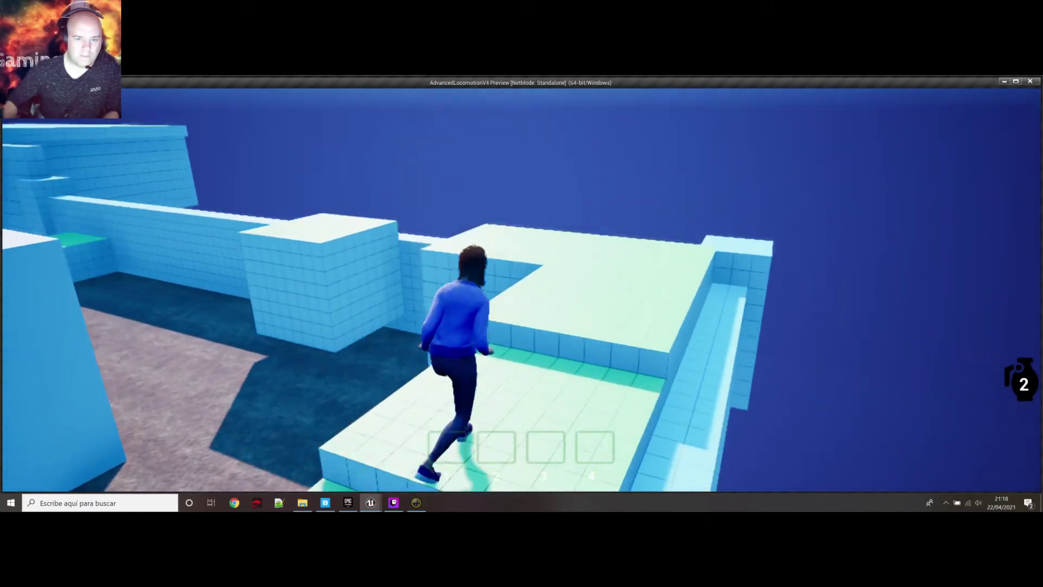
key(w)
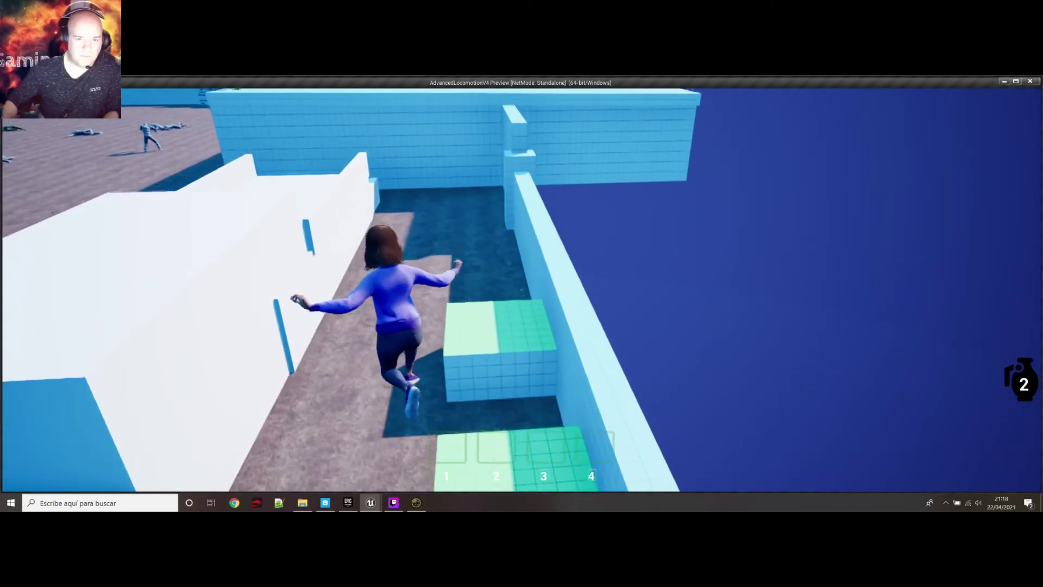
key(w)
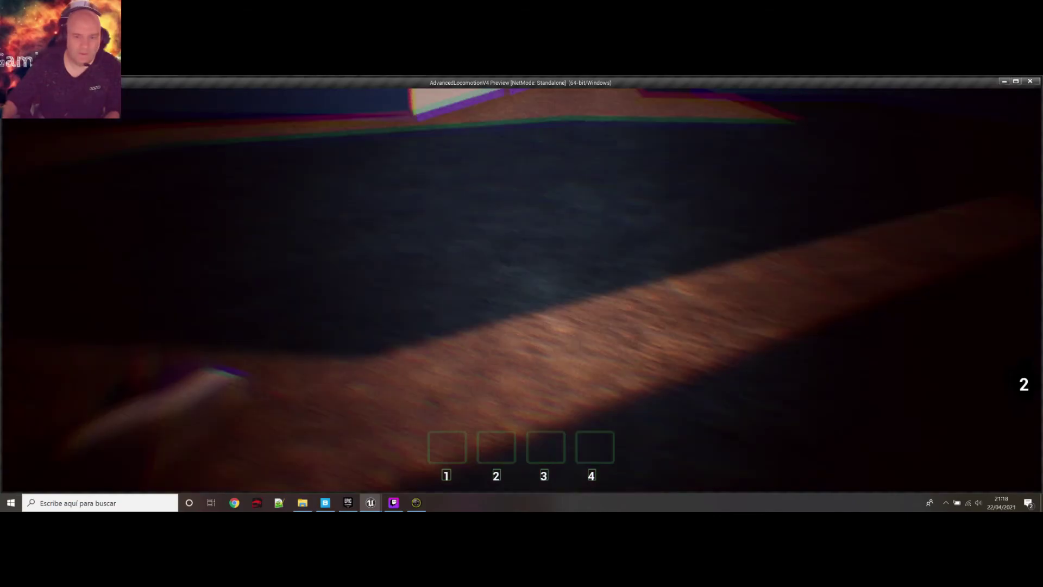
key(Escape)
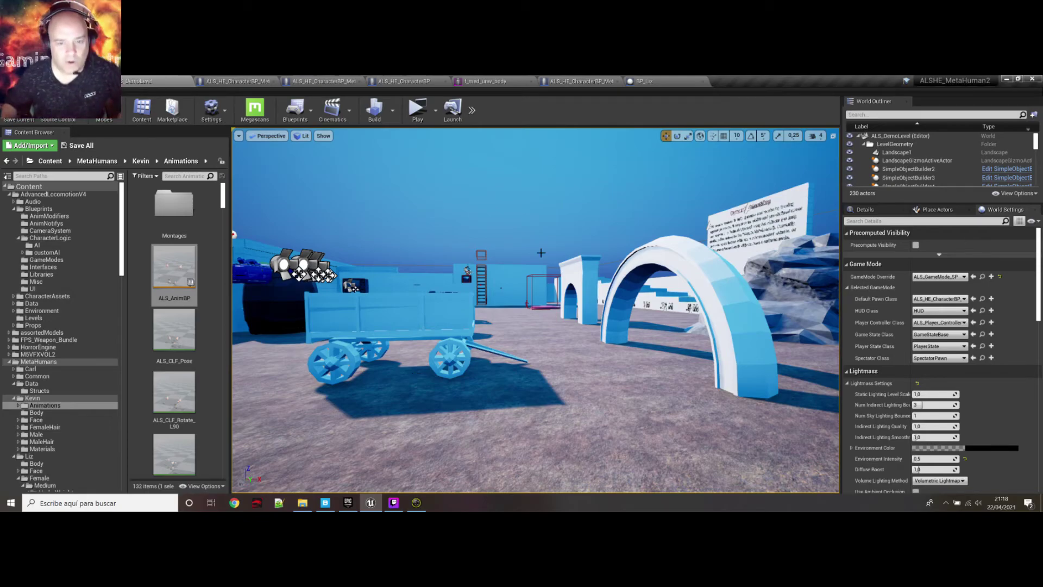
key(w)
mouse_move(422, 325)
right_down()
mouse_move(422, 315)
mouse_move(422, 325)
right_up()
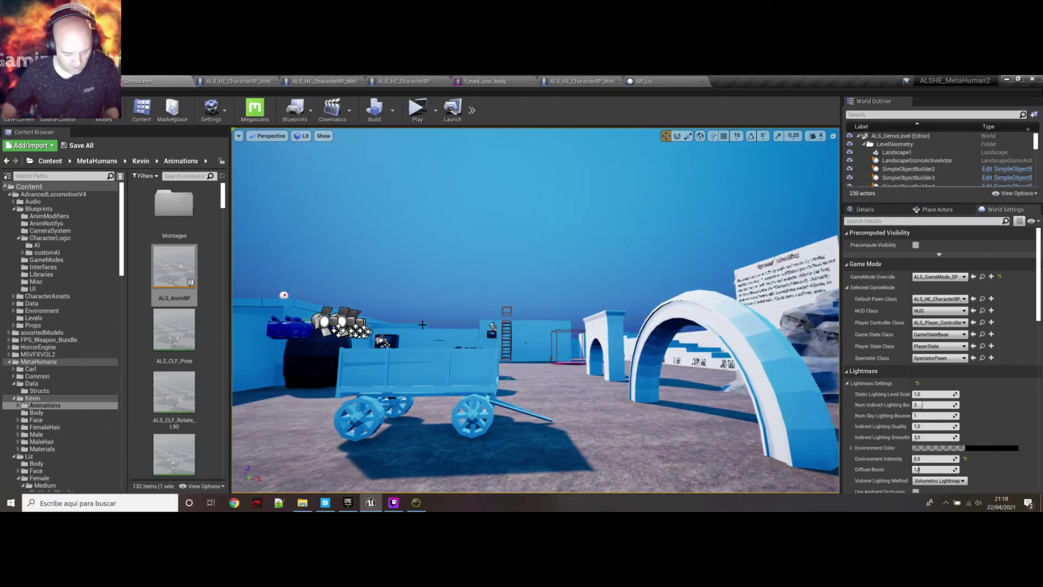
right_drag(446, 337, 380, 353)
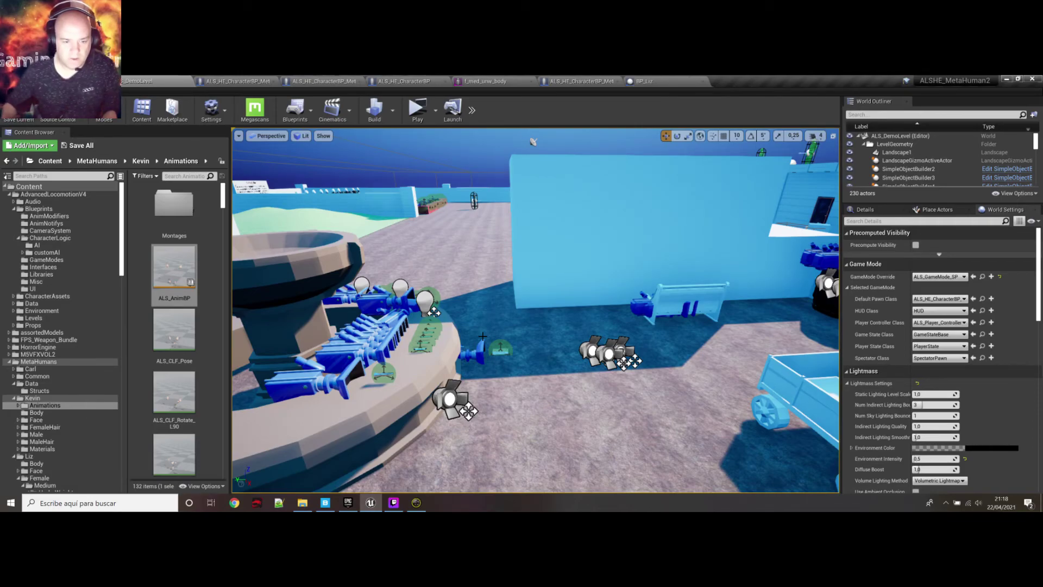
right_drag(533, 142, 620, 142)
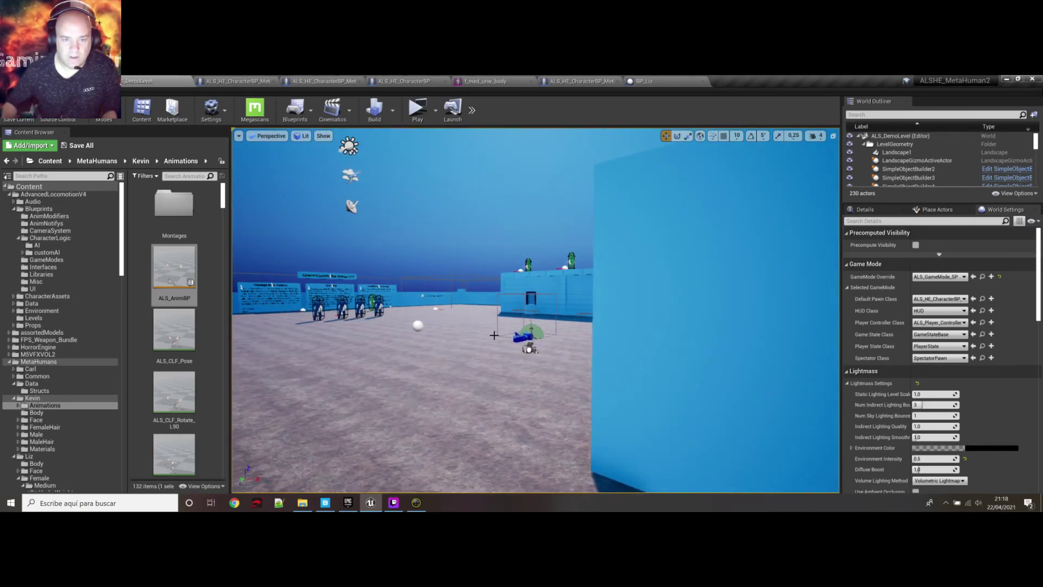
right_drag(485, 344, 475, 362)
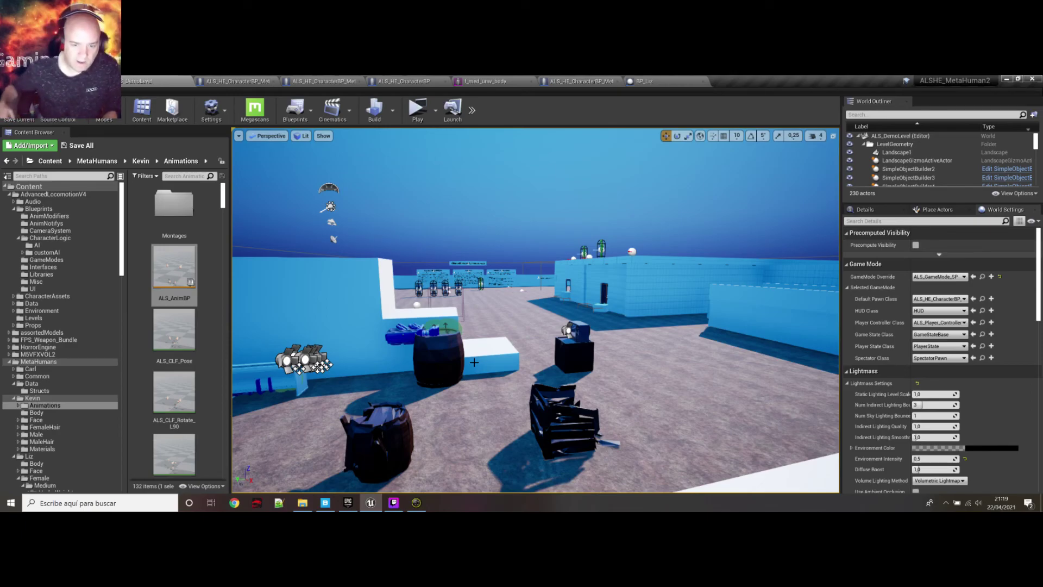
right_drag(497, 328, 521, 328)
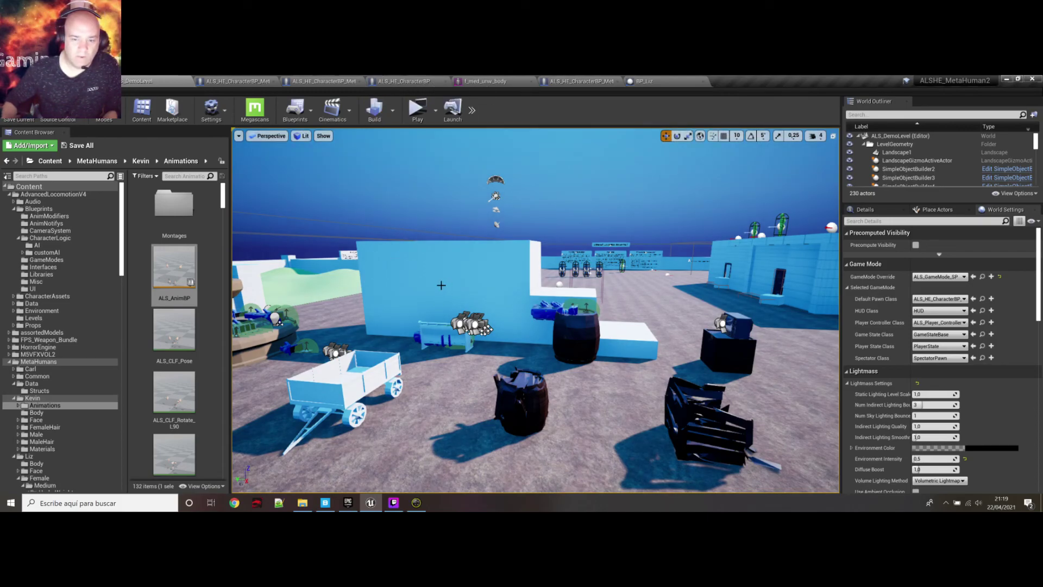
right_drag(446, 284, 480, 202)
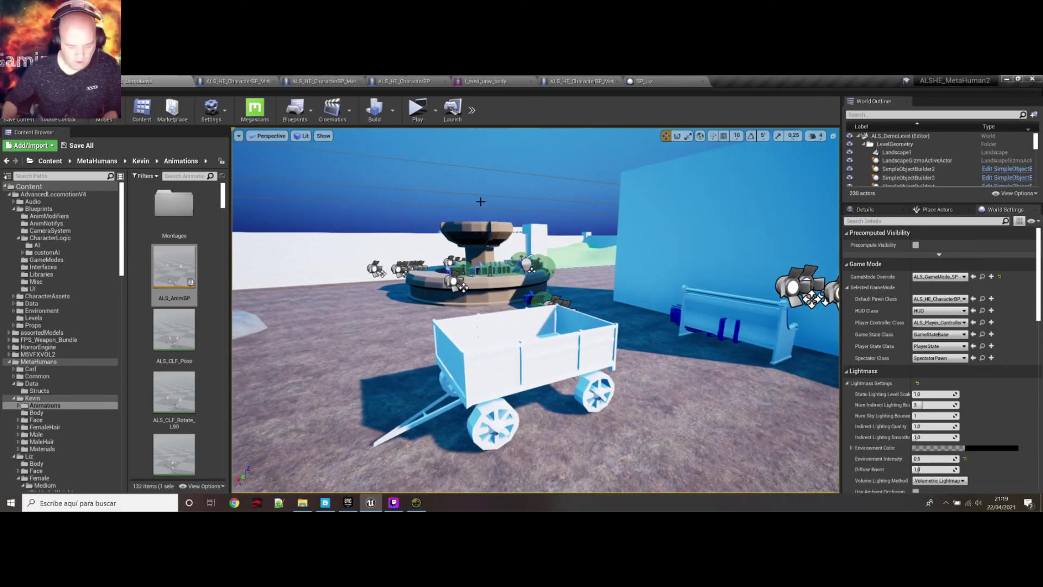